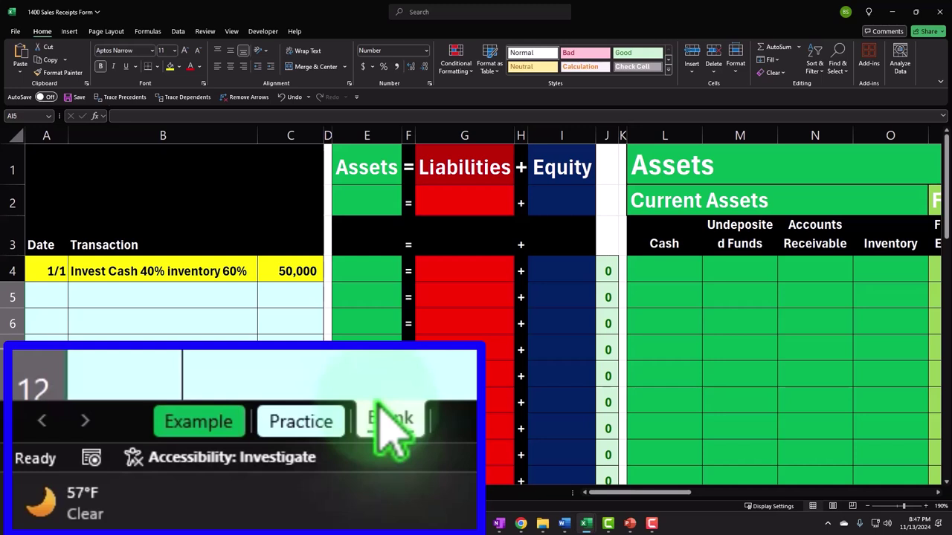
Step: Switch to the Example sheet to view the completed sales-receipt transactions and balance rows
{"action": "left_click", "coordinate": [219, 439]}
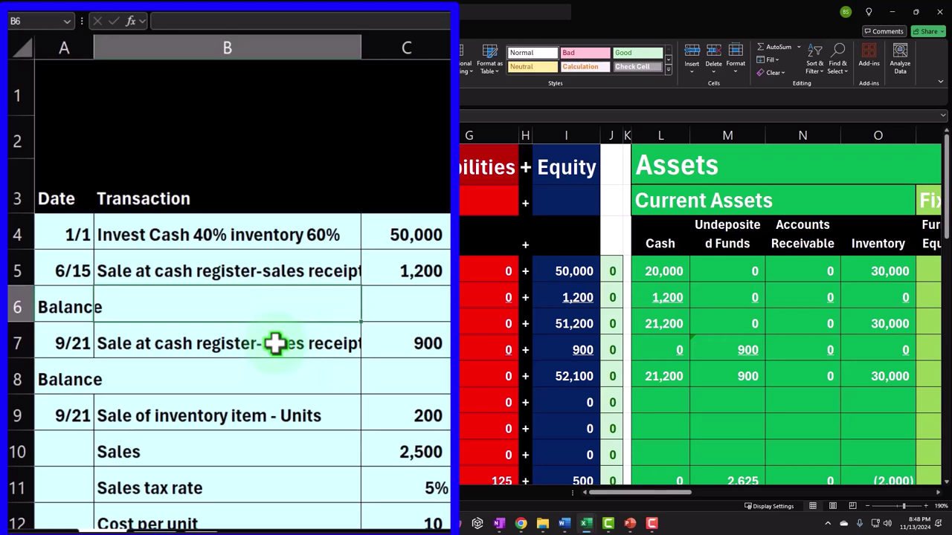
{"action": "left_click", "coordinate": [275, 342]}
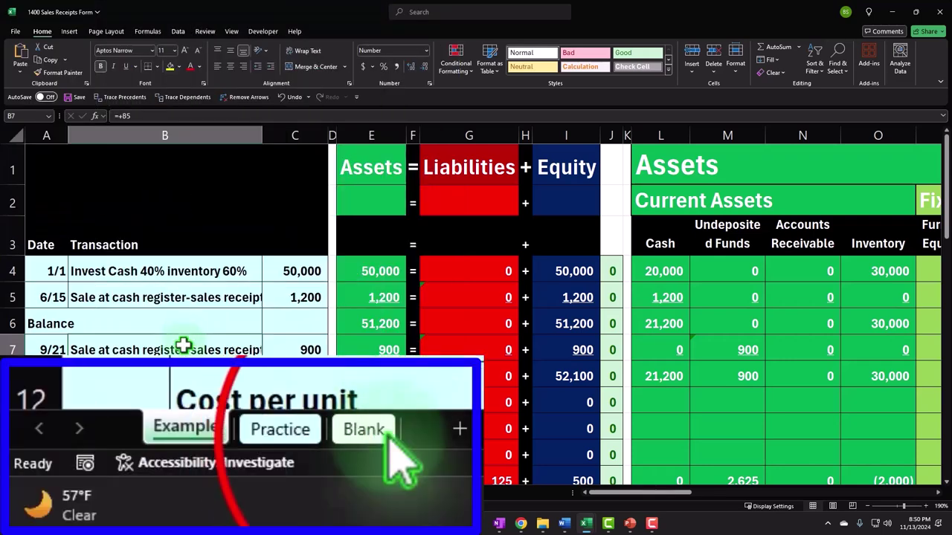
Step: On the Blank sheet, enter 6/15, 'Sale at cash register-Sales Receipt' and 1200 in row 5
{"action": "left_click", "coordinate": [146, 492]}
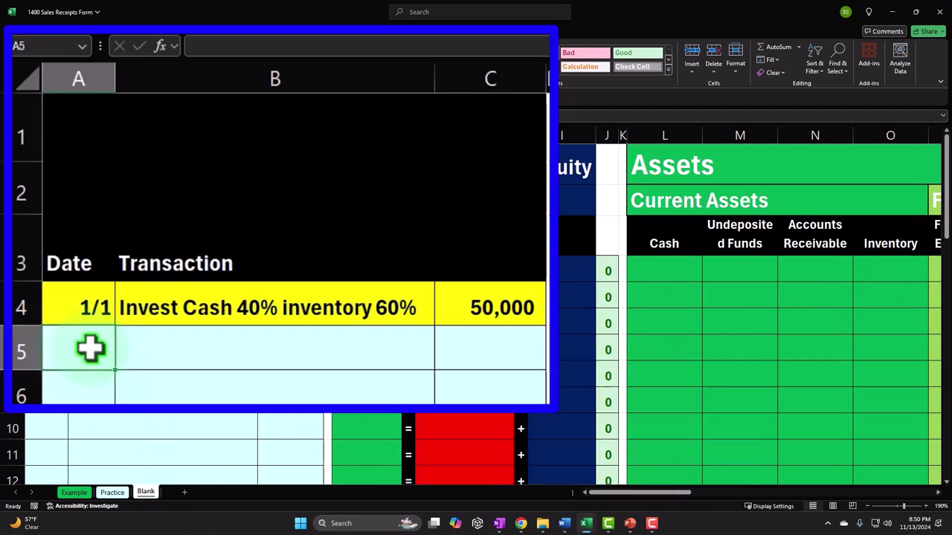
{"action": "type", "text": "6/15"}
{"action": "key", "text": "Tab"}
{"action": "type", "text": "S"}
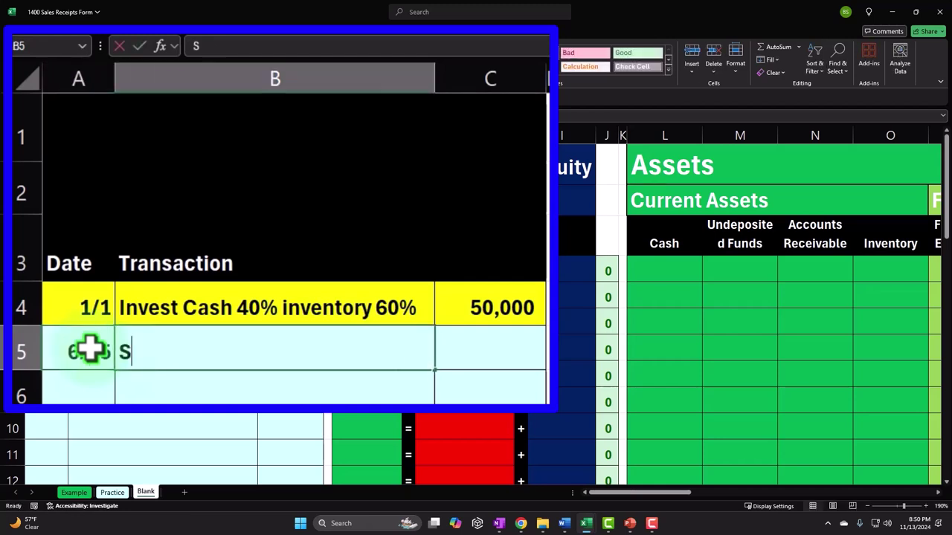
{"action": "type", "text": "ale at c"}
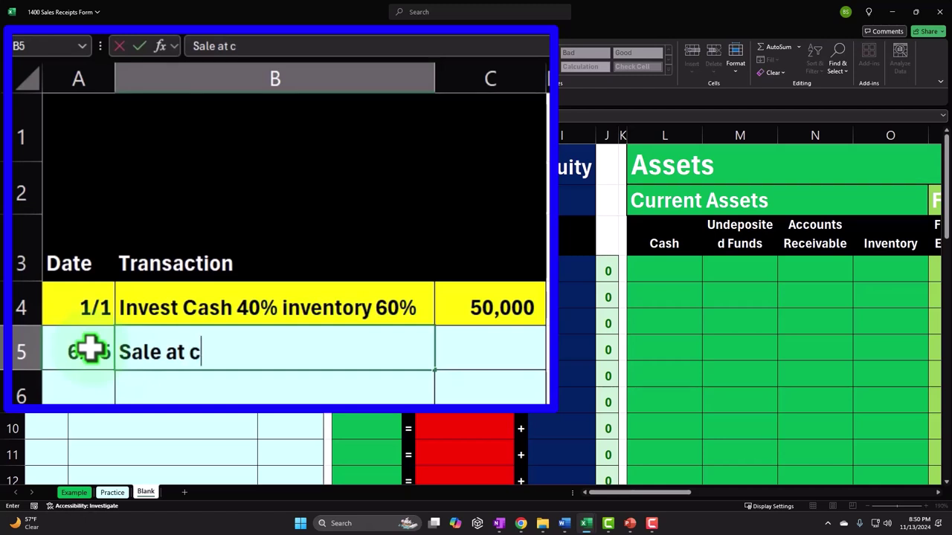
{"action": "type", "text": "ash register0"}
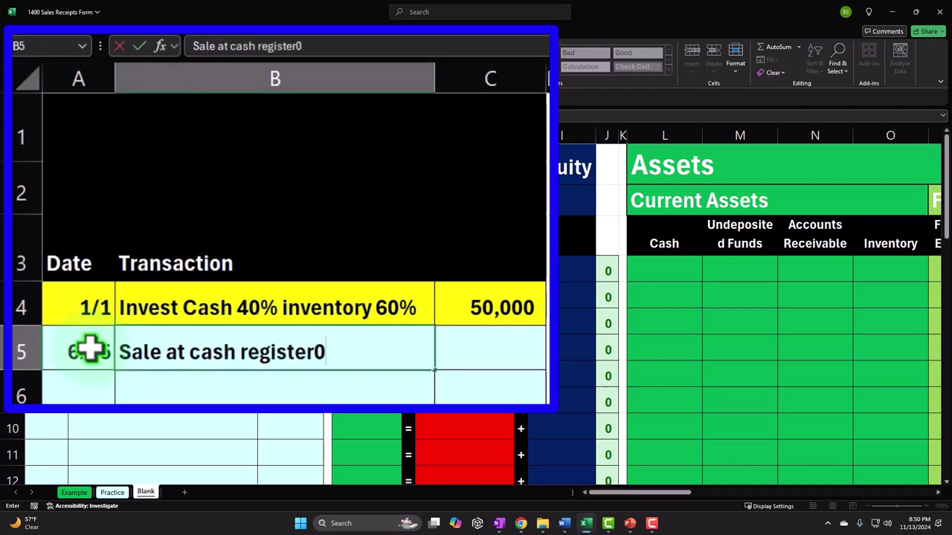
{"action": "key", "text": "BackSpace"}
{"action": "type", "text": "-Sales Receipt"}
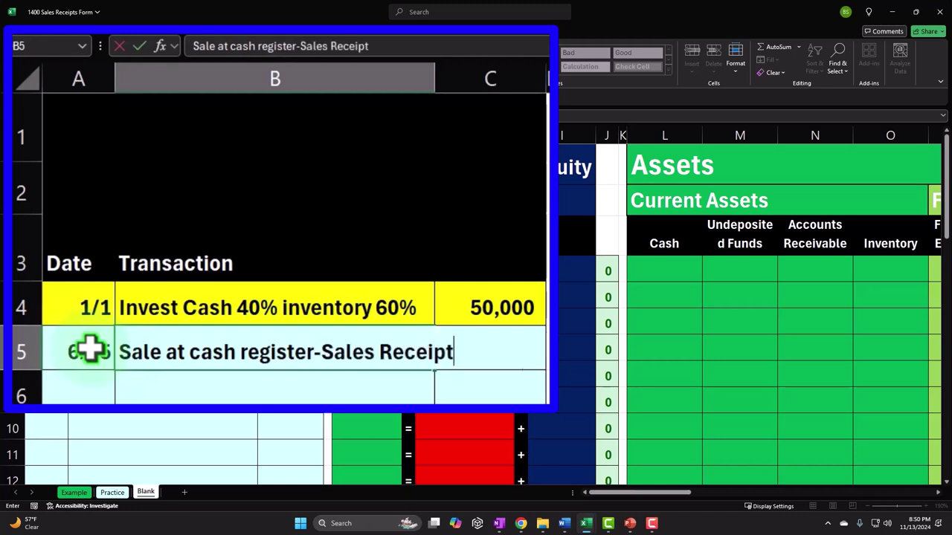
{"action": "key", "text": "Tab"}
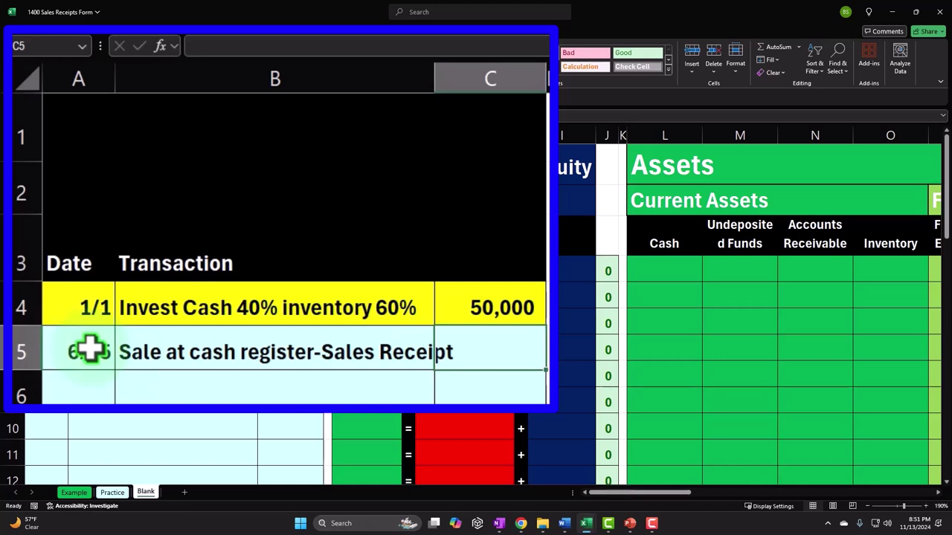
{"action": "type", "text": "1200"}
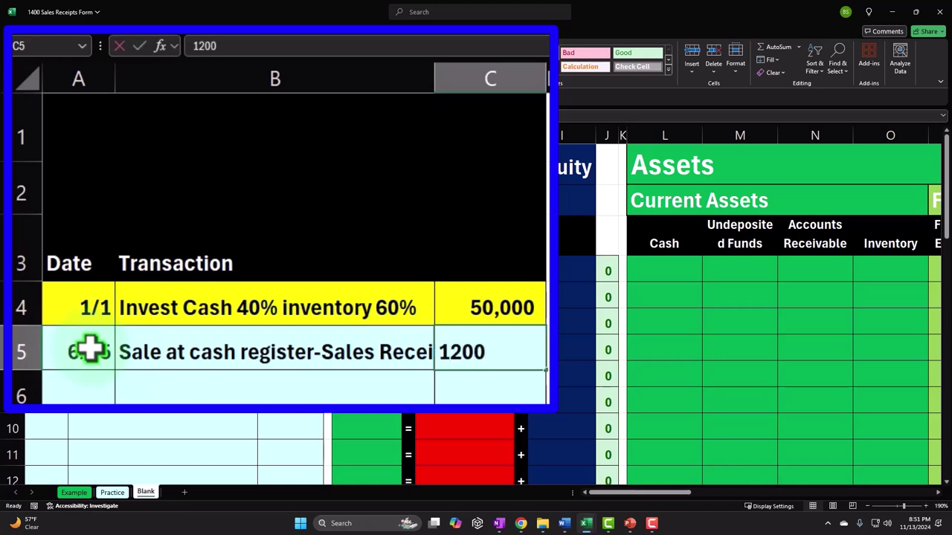
{"action": "key", "text": "Return"}
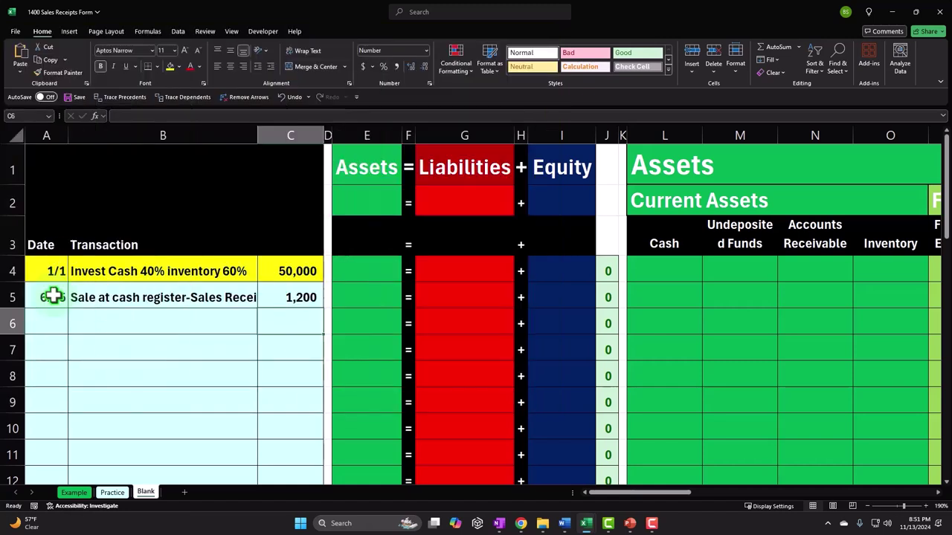
{"action": "key", "text": "Up"}
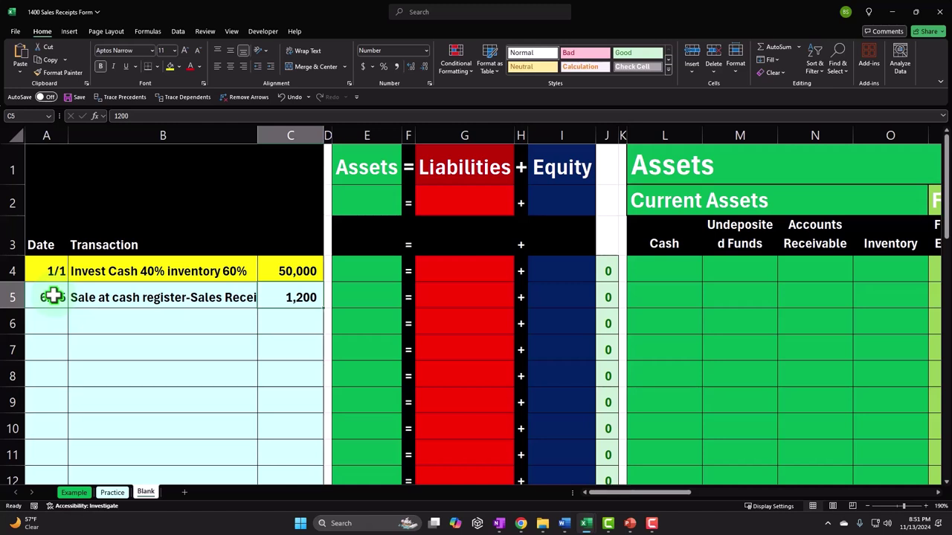
{"action": "key", "text": "Right"}
{"action": "key", "text": "Right"}
{"action": "key", "text": "Right"}
{"action": "key", "text": "Right"}
{"action": "key", "text": "Right"}
{"action": "key", "text": "Right"}
{"action": "key", "text": "Right"}
{"action": "key", "text": "Right"}
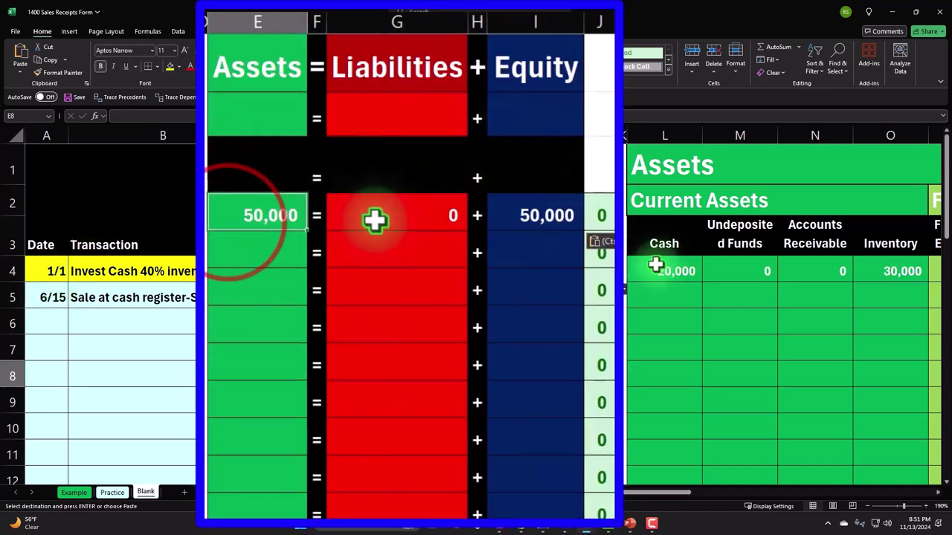
{"action": "left_click_drag", "start_coordinate": [258, 215], "coordinate": [537, 199]}
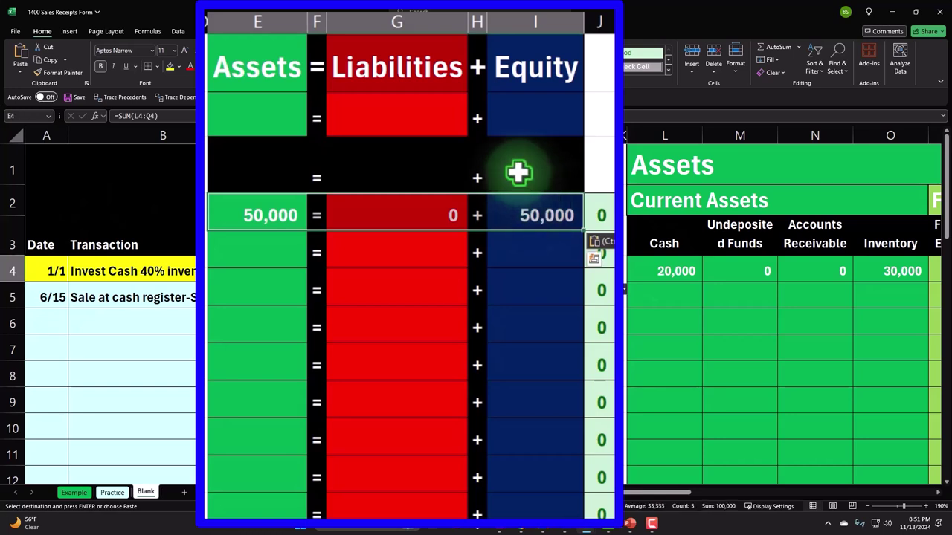
{"action": "left_click", "coordinate": [254, 211]}
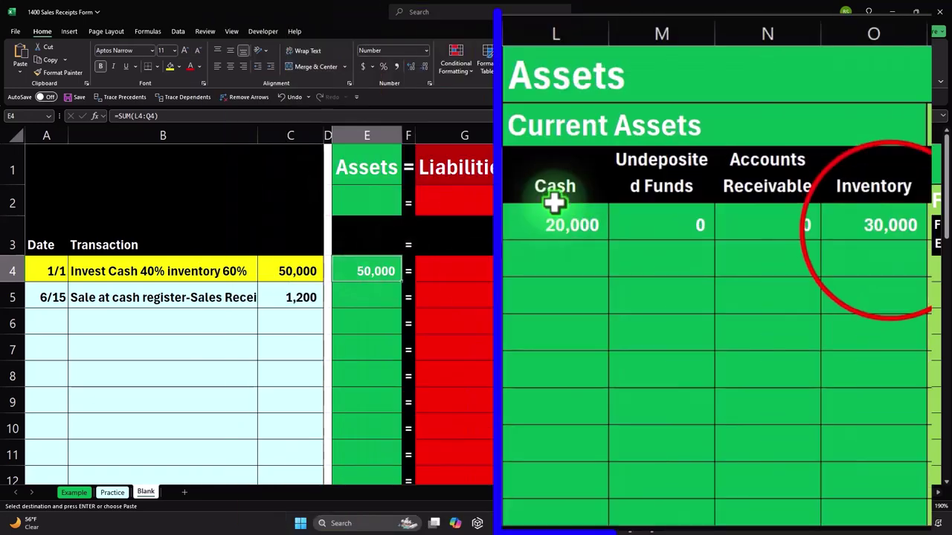
{"action": "left_click", "coordinate": [890, 271]}
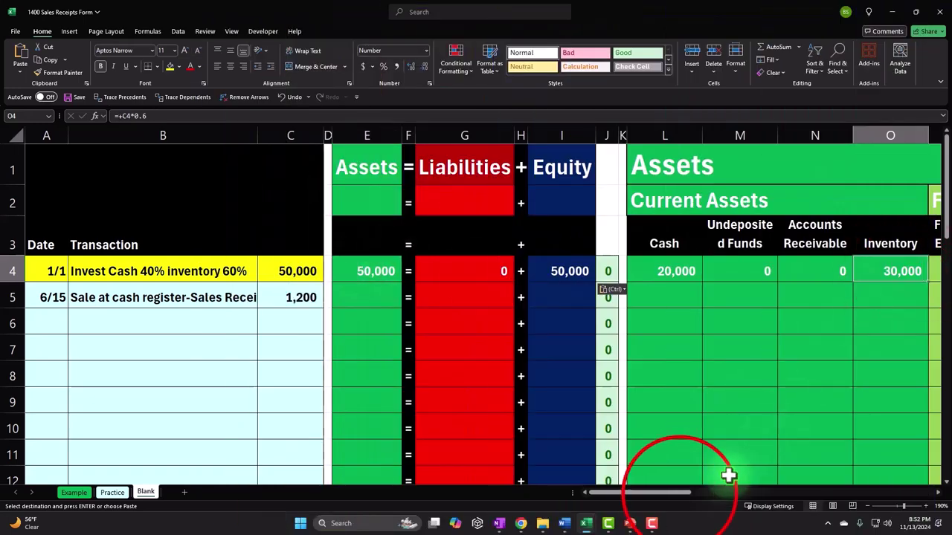
{"action": "left_click_drag", "start_coordinate": [684, 494], "coordinate": [794, 493]}
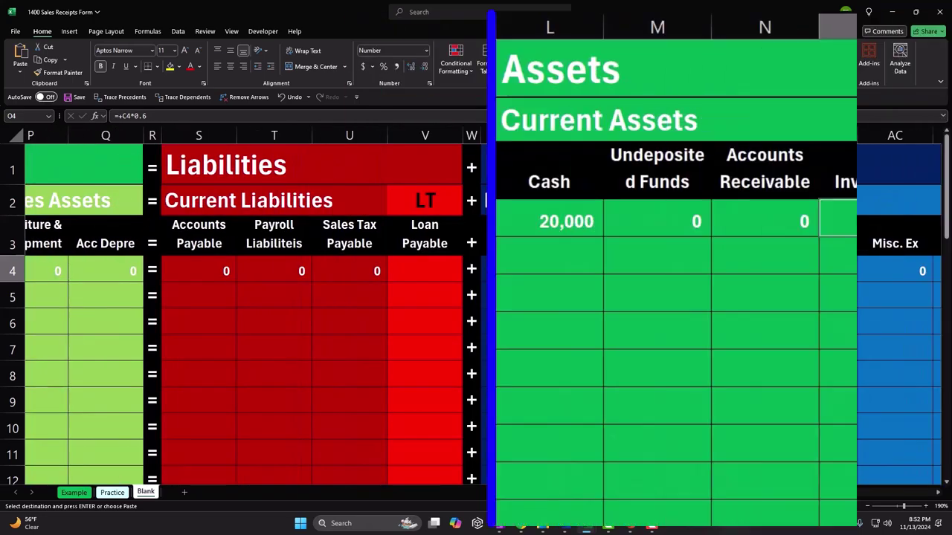
{"action": "left_click_drag", "start_coordinate": [729, 493], "coordinate": [625, 492]}
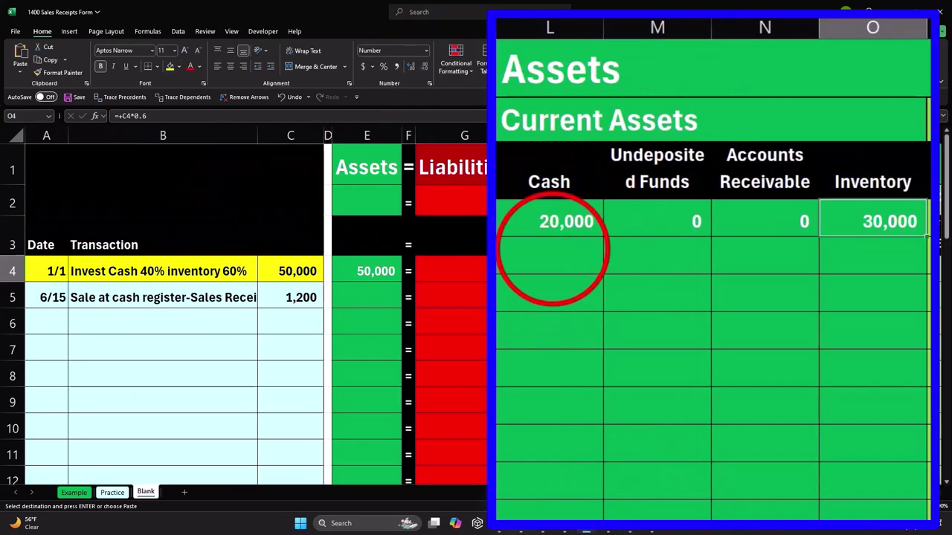
{"action": "left_click", "coordinate": [552, 249]}
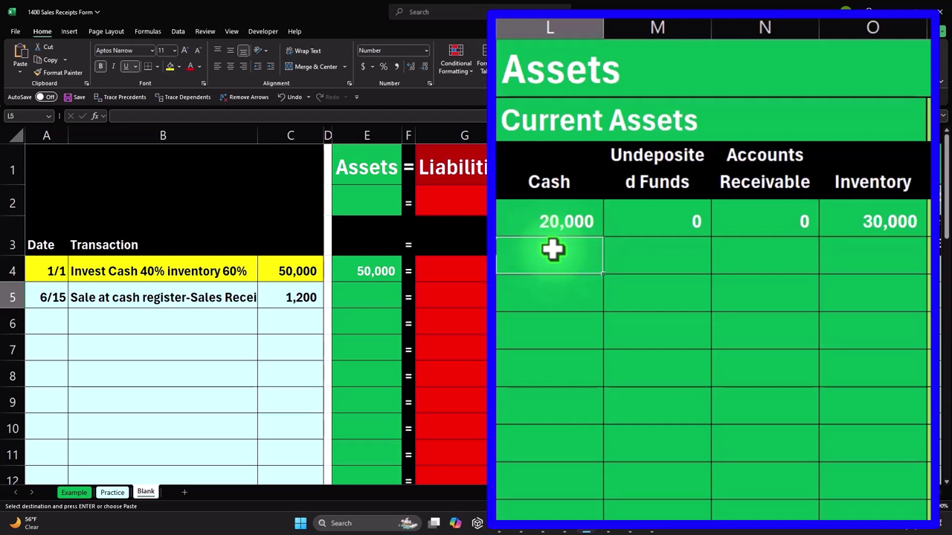
Step: Enter =C5 in the row 5 Cash cell so it shows the 1,200 received
{"action": "type", "text": "=h5"}
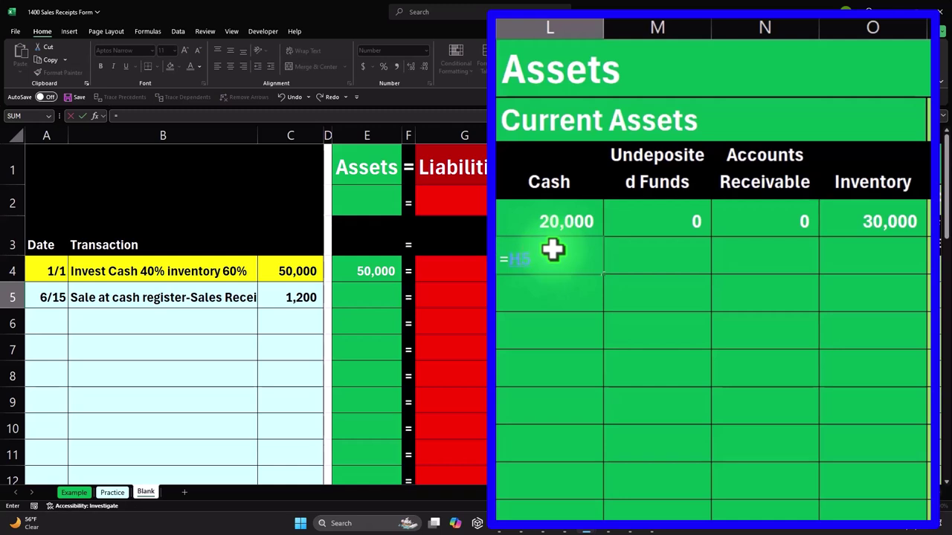
{"action": "key", "text": "Left"}
{"action": "key", "text": "Left"}
{"action": "key", "text": "Left"}
{"action": "key", "text": "Left"}
{"action": "key", "text": "Left"}
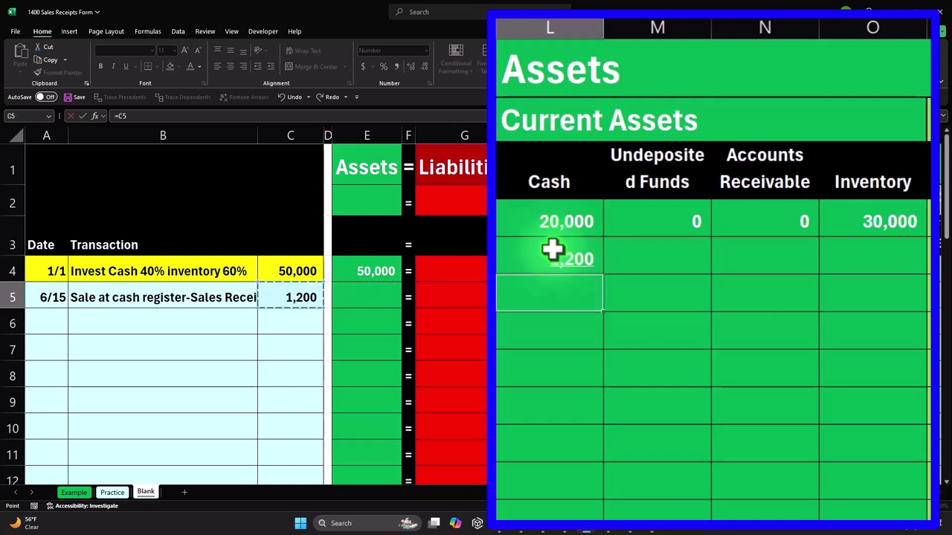
{"action": "key", "text": "Return"}
{"action": "left_click", "coordinate": [550, 260]}
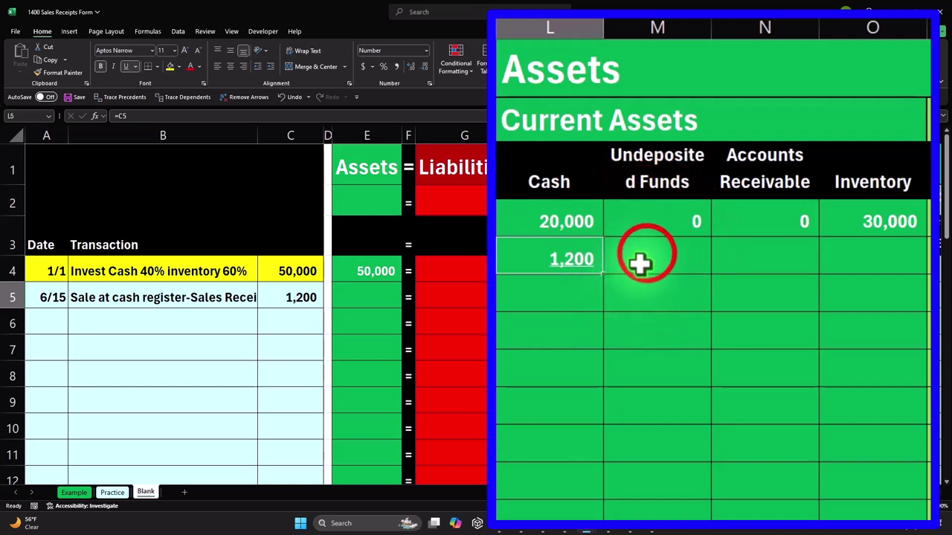
{"action": "left_click", "coordinate": [644, 257]}
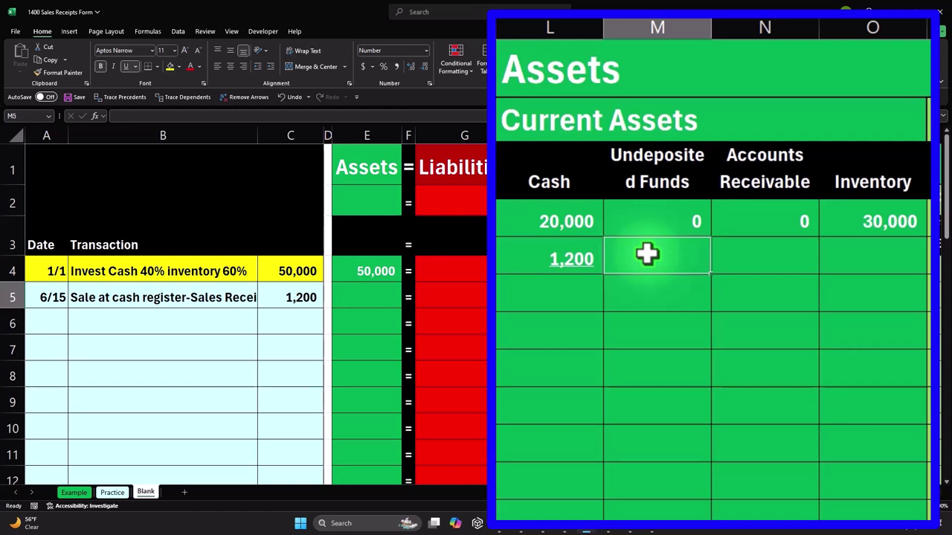
{"action": "left_click", "coordinate": [582, 255]}
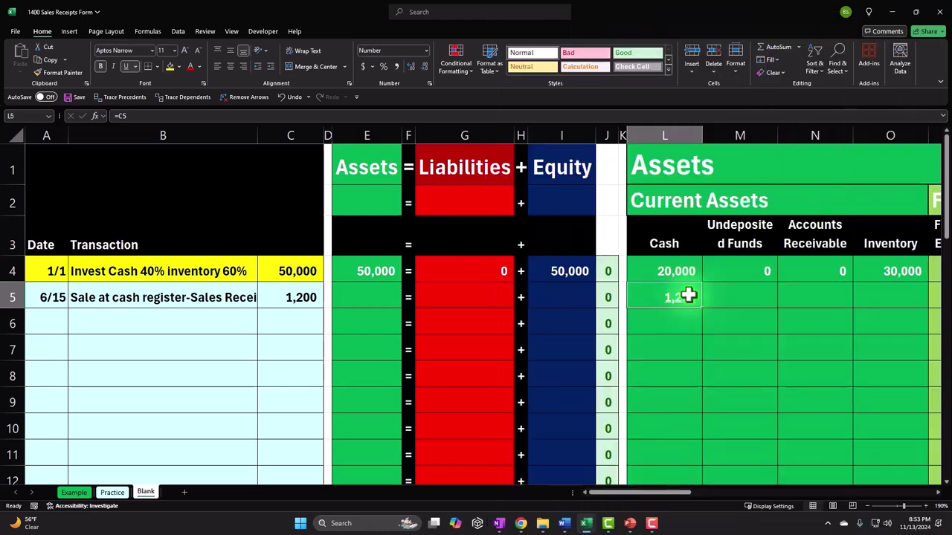
Step: Set the row 5 Sales cell to =C5 so it shows 1,200
{"action": "key", "text": "Right"}
{"action": "key", "text": "Right"}
{"action": "key", "text": "Right"}
{"action": "key", "text": "Right"}
{"action": "key", "text": "Right"}
{"action": "key", "text": "Right"}
{"action": "key", "text": "Right"}
{"action": "key", "text": "Right"}
{"action": "key", "text": "Right"}
{"action": "key", "text": "Right"}
{"action": "key", "text": "Right"}
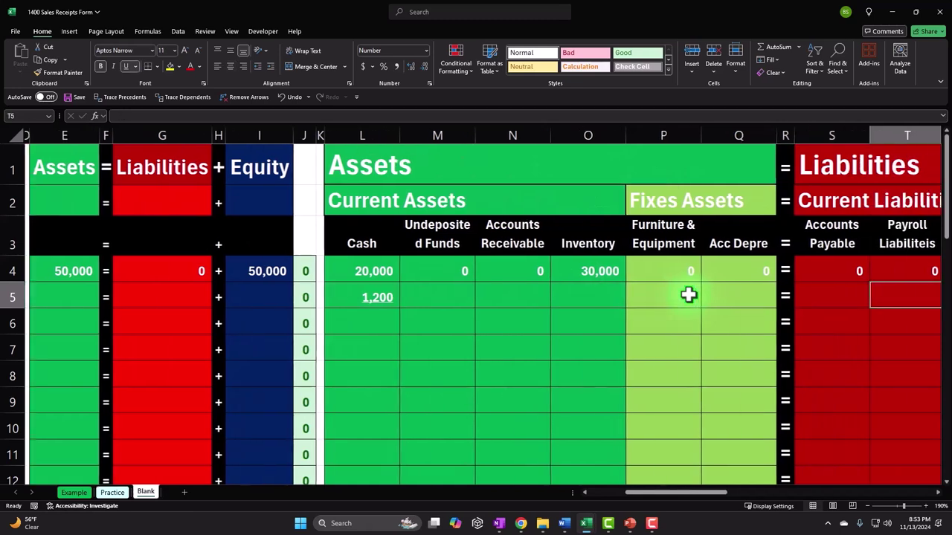
{"action": "key", "text": "Right"}
{"action": "key", "text": "Right"}
{"action": "key", "text": "Right"}
{"action": "key", "text": "Right"}
{"action": "key", "text": "Right"}
{"action": "key", "text": "Left"}
{"action": "key", "text": "Left"}
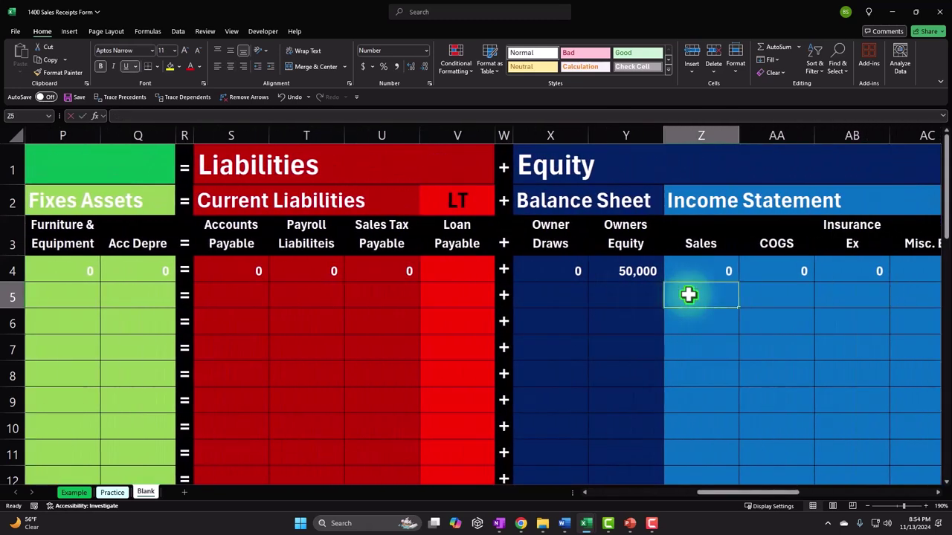
{"action": "type", "text": "="}
{"action": "key", "text": "Left"}
{"action": "key", "text": "Left"}
{"action": "key", "text": "Left"}
{"action": "key", "text": "Left"}
{"action": "key", "text": "Left"}
{"action": "key", "text": "Left"}
{"action": "key", "text": "Left"}
{"action": "key", "text": "Left"}
{"action": "key", "text": "Left"}
{"action": "key", "text": "Left"}
{"action": "key", "text": "Left"}
{"action": "key", "text": "Left"}
{"action": "key", "text": "Left"}
{"action": "key", "text": "Left"}
{"action": "key", "text": "Left"}
{"action": "key", "text": "Left"}
{"action": "key", "text": "Left"}
{"action": "key", "text": "Left"}
{"action": "key", "text": "Left"}
{"action": "key", "text": "Left"}
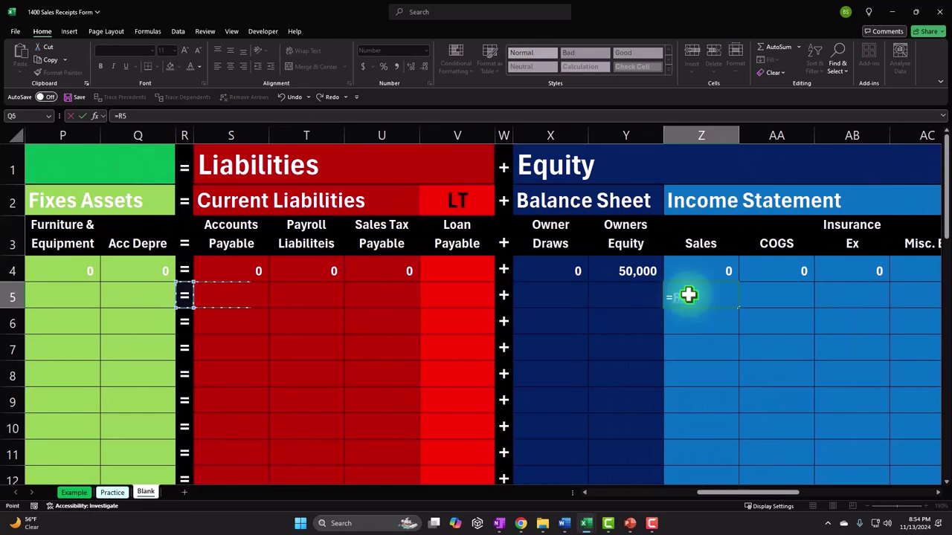
{"action": "key", "text": "Right"}
{"action": "key", "text": "Right"}
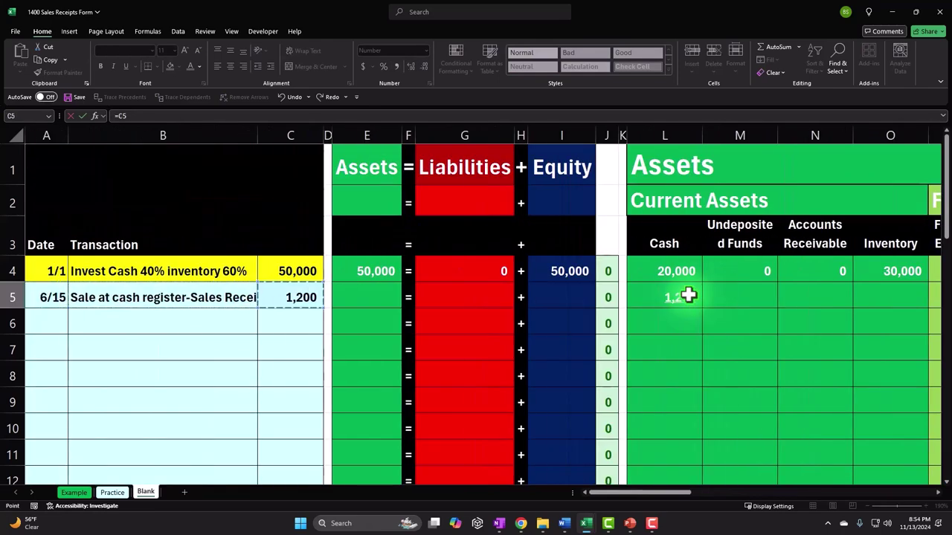
{"action": "key", "text": "Return"}
Step: Enter 0 in row 5's remaining asset, liability and Owners Equity columns
{"action": "key", "text": "Left"}
{"action": "key", "text": "Left"}
{"action": "key", "text": "Left"}
{"action": "key", "text": "Left"}
{"action": "key", "text": "Left"}
{"action": "key", "text": "Left"}
{"action": "key", "text": "Left"}
{"action": "key", "text": "Left"}
{"action": "key", "text": "Left"}
{"action": "key", "text": "Left"}
{"action": "key", "text": "Left"}
{"action": "key", "text": "Left"}
{"action": "key", "text": "Left"}
{"action": "key", "text": "Left"}
{"action": "key", "text": "Left"}
{"action": "key", "text": "Left"}
{"action": "key", "text": "Left"}
{"action": "key", "text": "Left"}
{"action": "key", "text": "Left"}
{"action": "key", "text": "Left"}
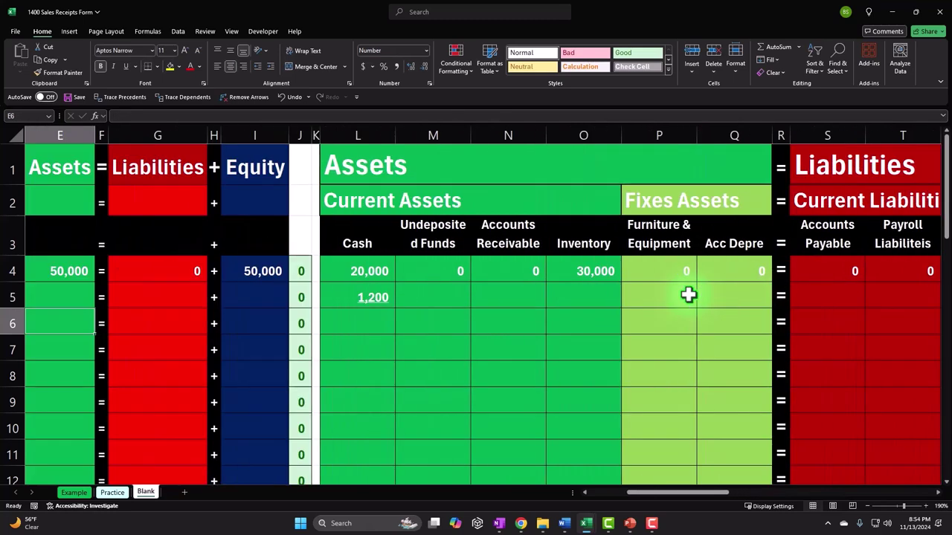
{"action": "key", "text": "Right"}
{"action": "key", "text": "Right"}
{"action": "key", "text": "Right"}
{"action": "key", "text": "Right"}
{"action": "key", "text": "Right"}
{"action": "key", "text": "Right"}
{"action": "key", "text": "Right"}
{"action": "key", "text": "Right"}
{"action": "key", "text": "Right"}
{"action": "key", "text": "Up"}
{"action": "key", "text": "Left"}
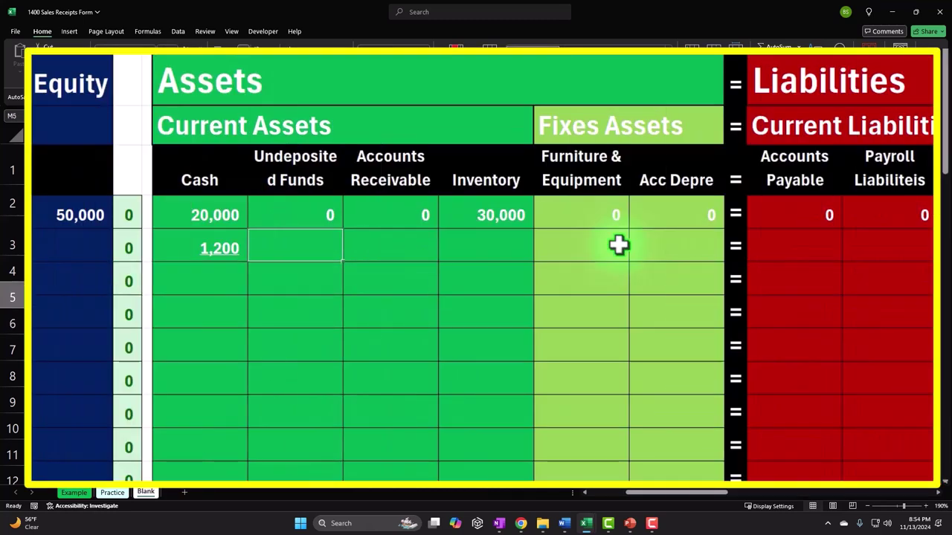
{"action": "type", "text": "0"}
{"action": "key", "text": "Tab"}
{"action": "type", "text": "0"}
{"action": "key", "text": "Tab"}
{"action": "type", "text": "0"}
{"action": "key", "text": "Tab"}
{"action": "type", "text": "0"}
{"action": "key", "text": "Tab"}
{"action": "type", "text": "0"}
{"action": "key", "text": "Tab"}
{"action": "type", "text": "0"}
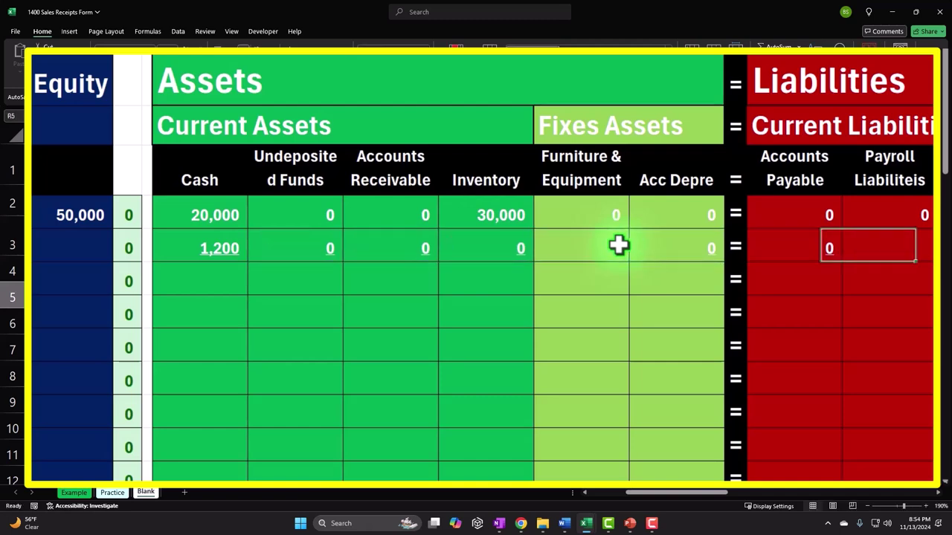
{"action": "key", "text": "Tab"}
{"action": "type", "text": "0"}
{"action": "key", "text": "Tab"}
{"action": "type", "text": "0"}
{"action": "key", "text": "Tab"}
{"action": "type", "text": "0"}
{"action": "key", "text": "Tab"}
{"action": "type", "text": "0"}
{"action": "key", "text": "Tab"}
{"action": "type", "text": "0"}
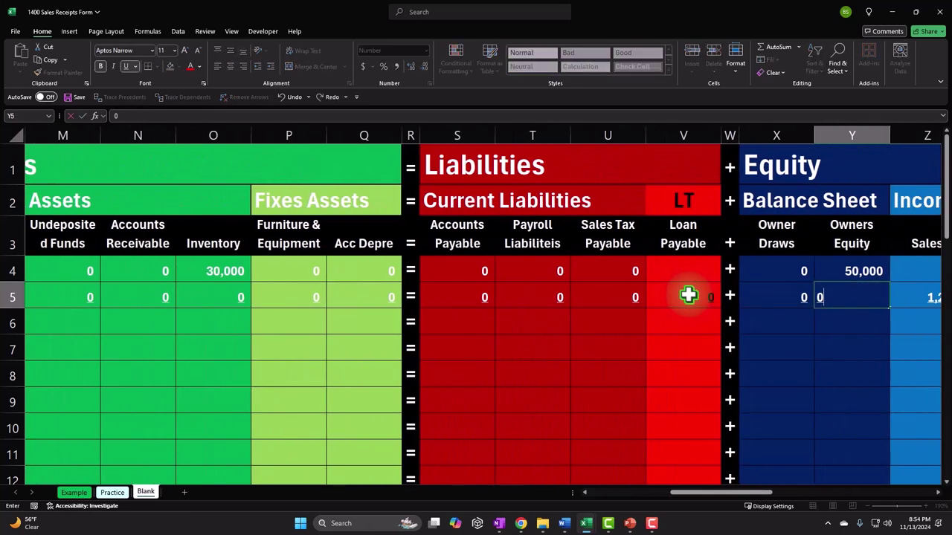
{"action": "key", "text": "Tab"}
{"action": "key", "text": "Tab"}
{"action": "key", "text": "Tab"}
Step: Enter 0 in COGS and every expense column through Utilities in row 5
{"action": "key", "text": "shift+Tab"}
{"action": "type", "text": "0"}
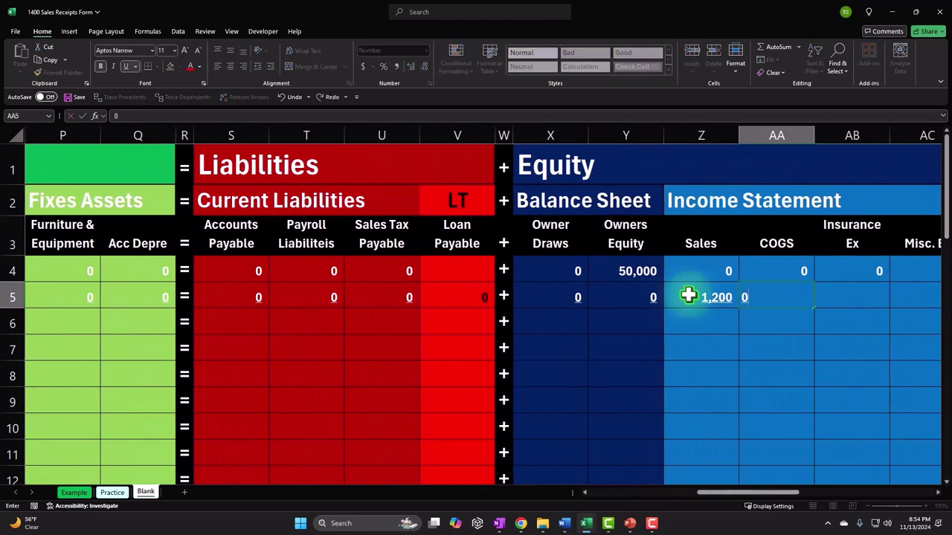
{"action": "key", "text": "Tab"}
{"action": "type", "text": "0"}
{"action": "key", "text": "Tab"}
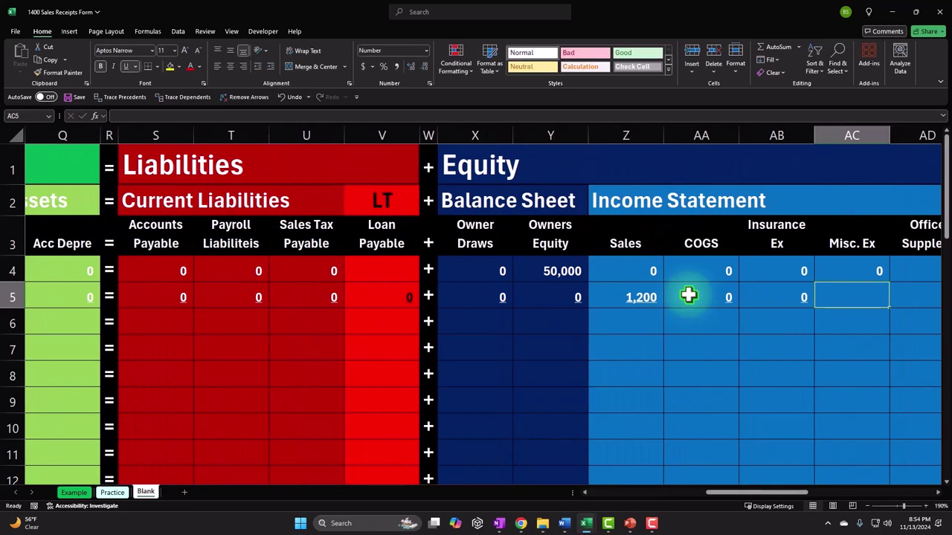
{"action": "type", "text": "0"}
{"action": "key", "text": "Tab"}
{"action": "type", "text": "0"}
{"action": "key", "text": "Tab"}
{"action": "type", "text": "0"}
{"action": "key", "text": "Tab"}
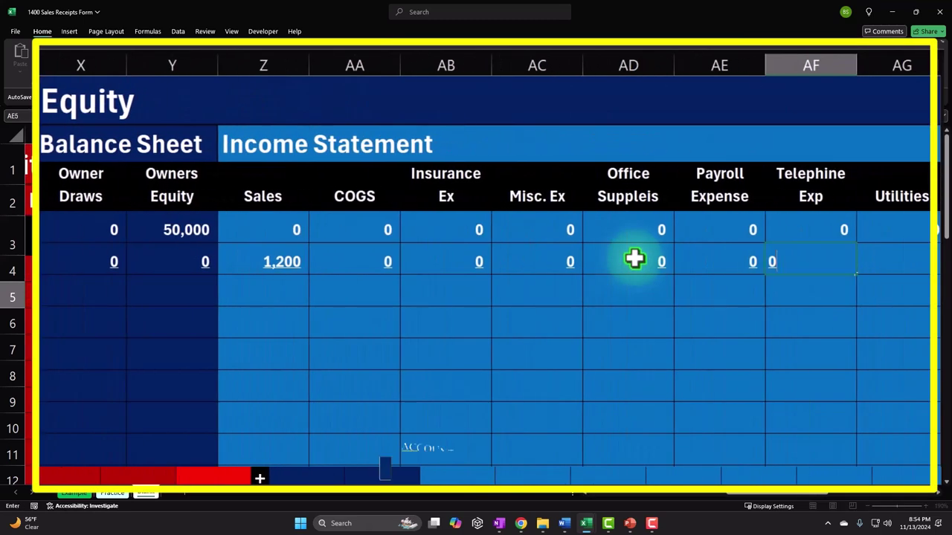
{"action": "type", "text": "0"}
{"action": "key", "text": "Tab"}
{"action": "type", "text": "0"}
{"action": "key", "text": "Tab"}
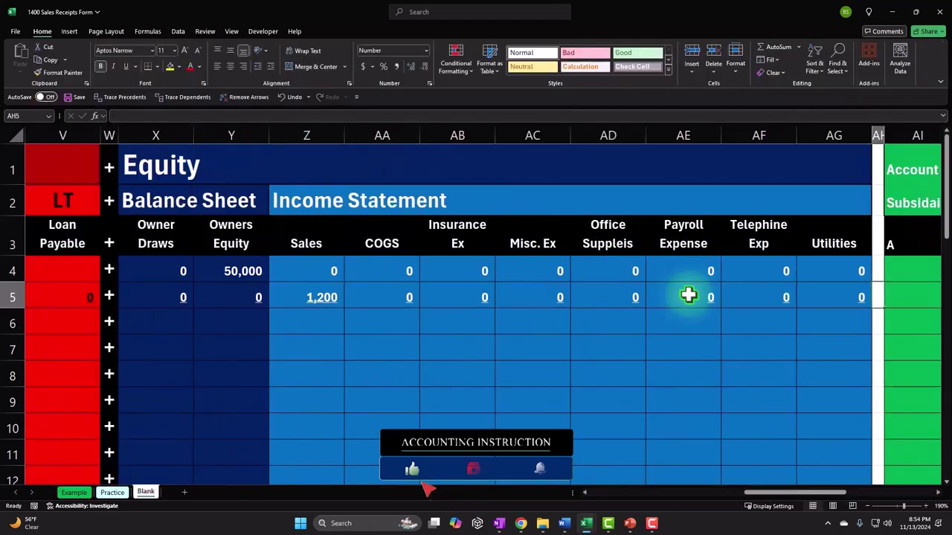
{"action": "key", "text": "Down"}
{"action": "key", "text": "Left"}
{"action": "key", "text": "Left"}
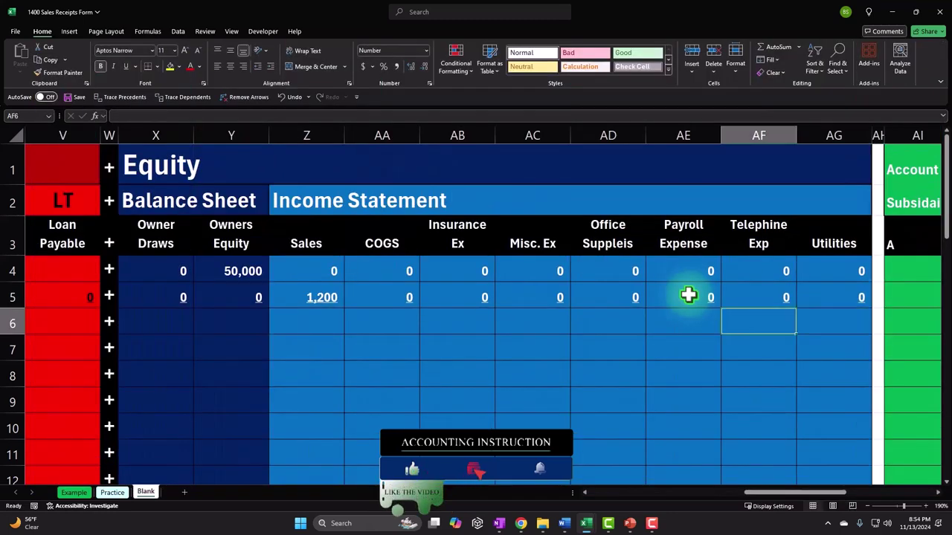
{"action": "key", "text": "Home"}
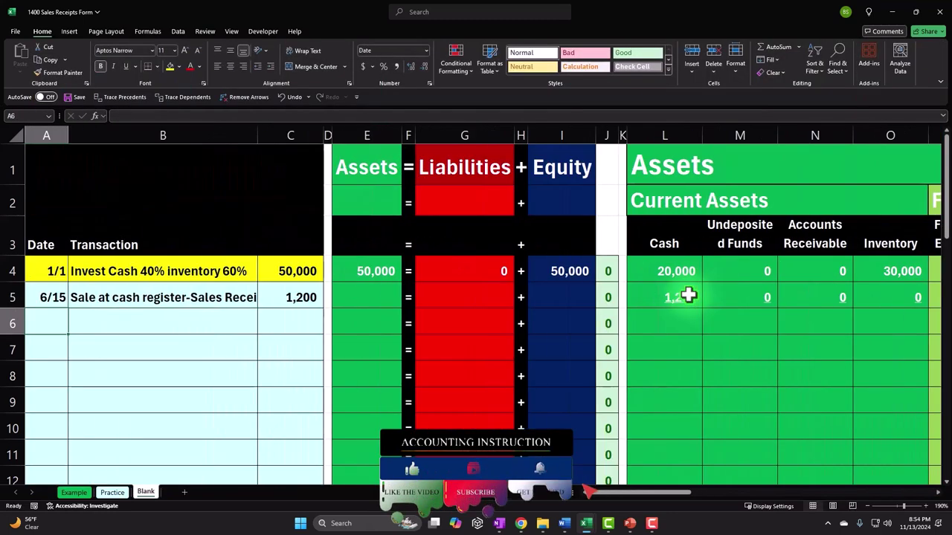
Step: Enter =SUM(L4:L5) in the row 6 Cash cell, giving 21,200, and copy it
{"action": "key", "text": "Right"}
{"action": "key", "text": "Right"}
{"action": "key", "text": "Right"}
{"action": "key", "text": "Right"}
{"action": "key", "text": "Right"}
{"action": "key", "text": "Right"}
{"action": "key", "text": "Right"}
{"action": "key", "text": "Right"}
{"action": "key", "text": "Right"}
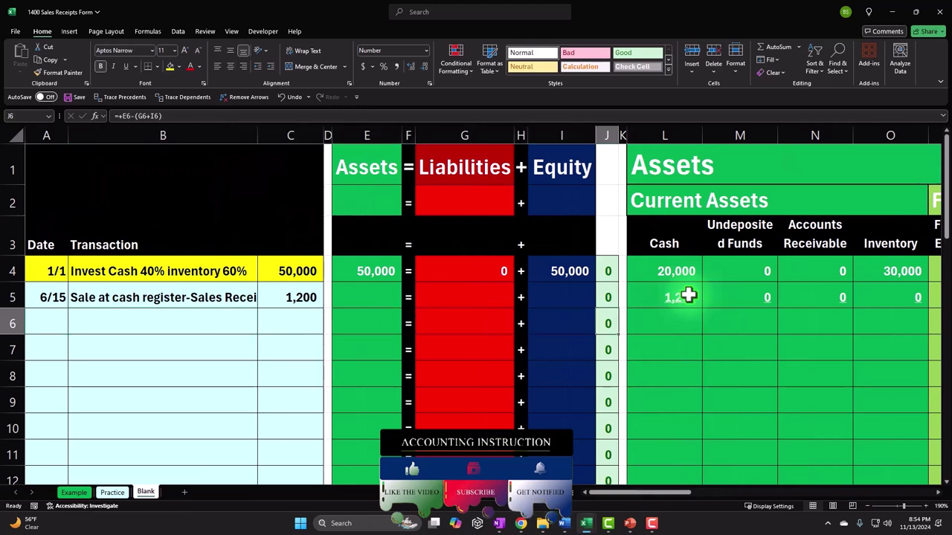
{"action": "key", "text": "Right"}
{"action": "key", "text": "Right"}
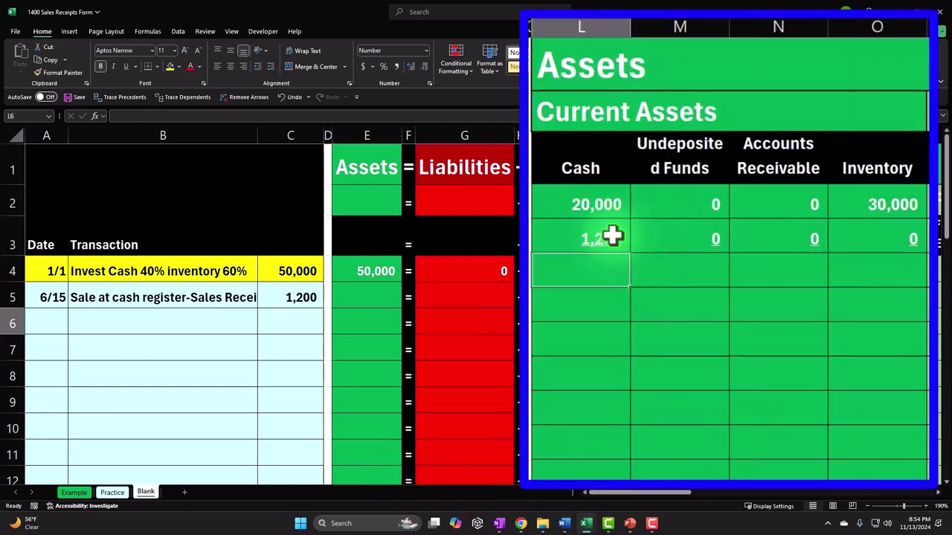
{"action": "type", "text": "=sum("}
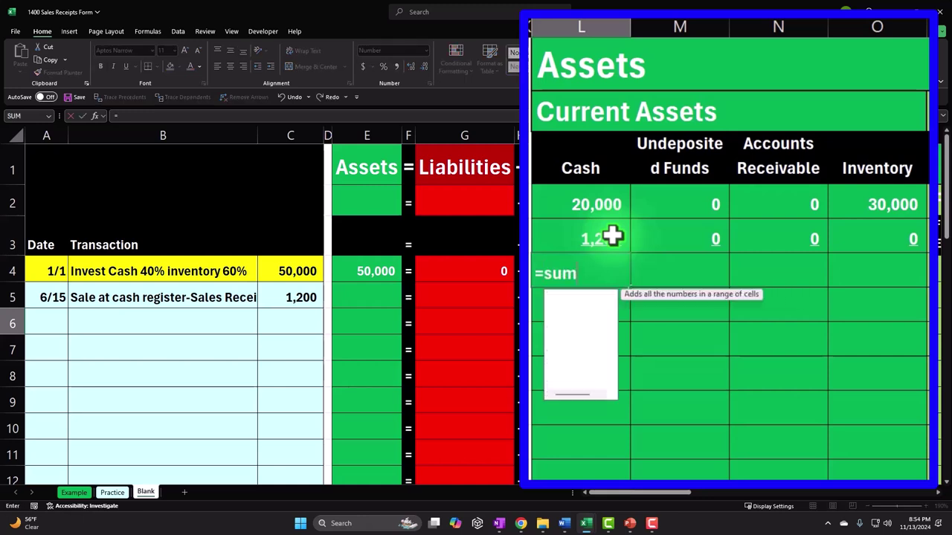
{"action": "left_click", "coordinate": [611, 236]}
{"action": "key", "text": "shift+Up"}
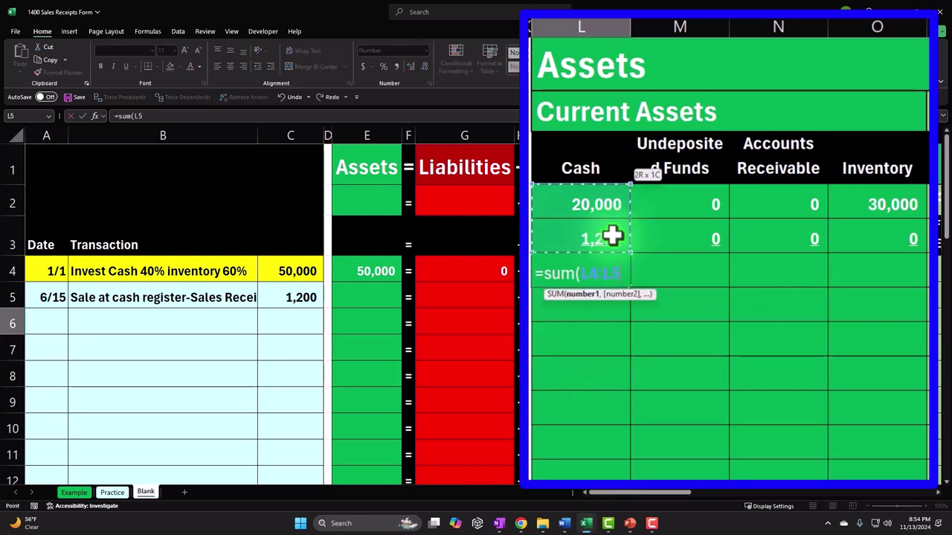
{"action": "key", "text": "Return"}
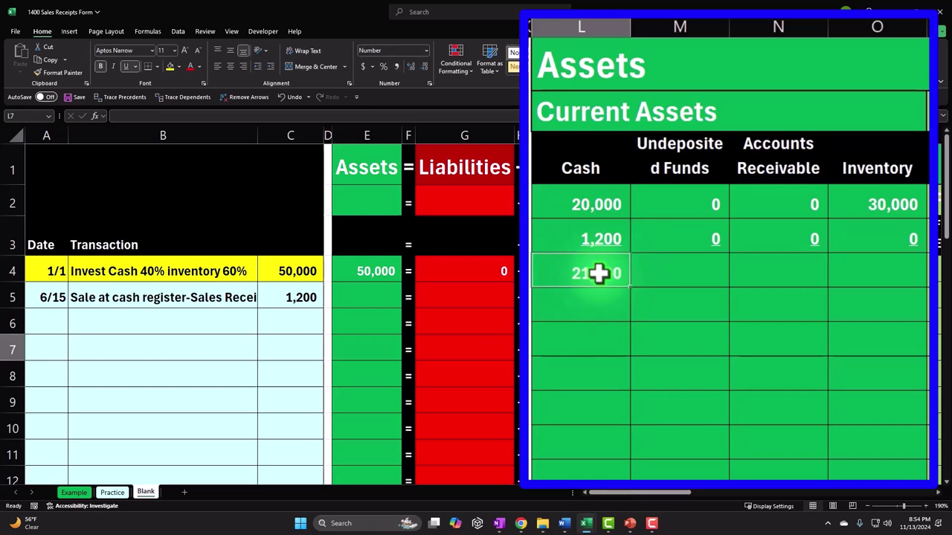
{"action": "left_click", "coordinate": [606, 273]}
{"action": "key", "text": "ctrl+c"}
Step: Paste the sum formula across row 6's asset, liability, equity and income statement columns
{"action": "left_click", "coordinate": [688, 265]}
{"action": "mouse_move", "coordinate": [727, 317]}
{"action": "left_mouse_down"}
{"action": "mouse_move", "coordinate": [835, 302]}
{"action": "mouse_move", "coordinate": [808, 338]}
{"action": "mouse_move", "coordinate": [738, 325]}
{"action": "left_mouse_up"}
{"action": "right_click", "coordinate": [738, 326]}
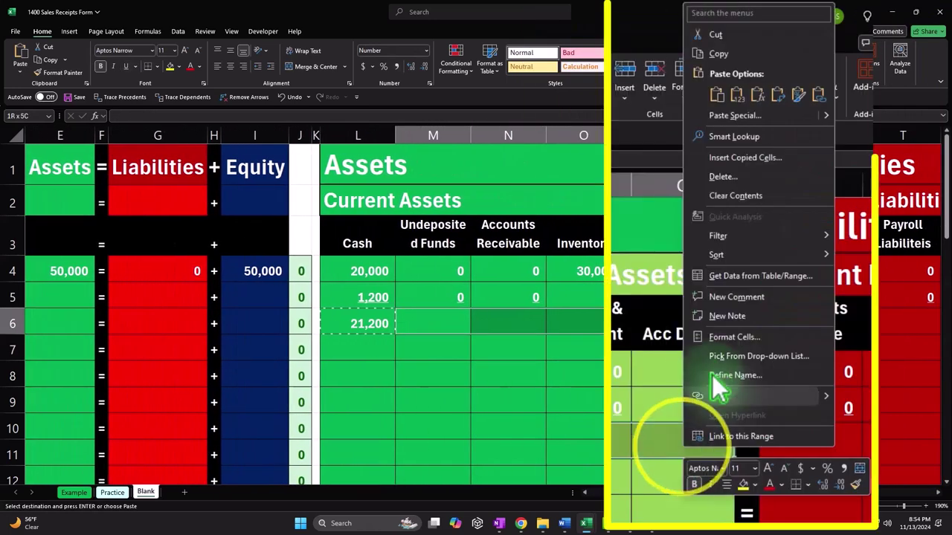
{"action": "left_click", "coordinate": [794, 70]}
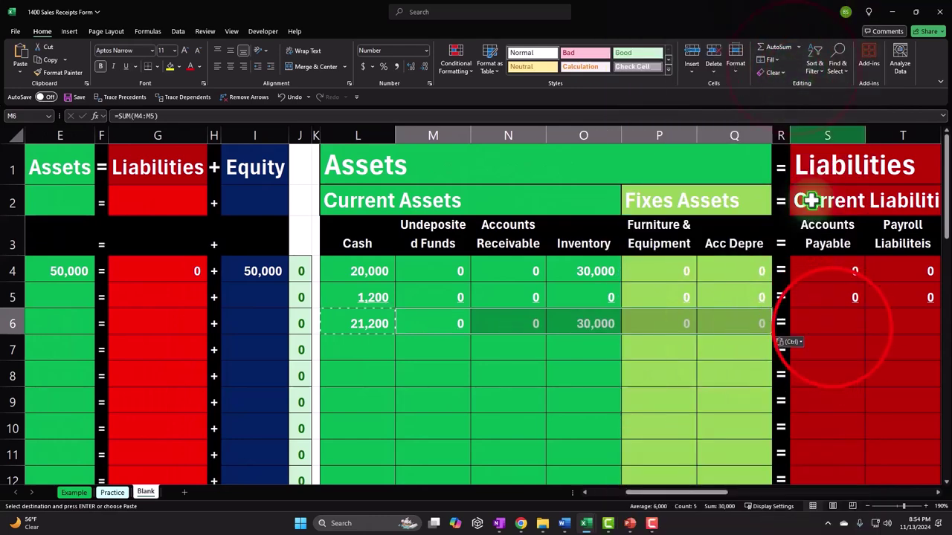
{"action": "left_click_drag", "start_coordinate": [817, 327], "coordinate": [671, 321]}
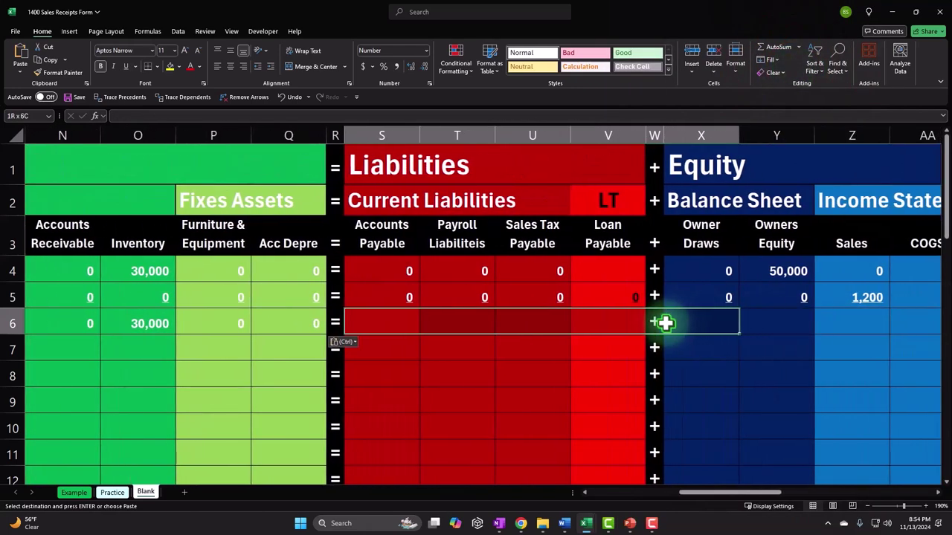
{"action": "right_click", "coordinate": [610, 321]}
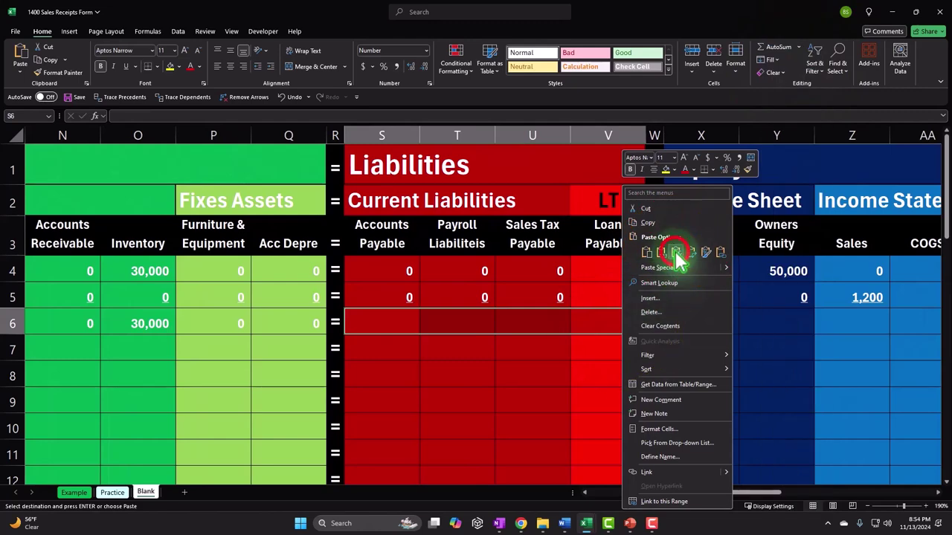
{"action": "left_click", "coordinate": [659, 251]}
{"action": "left_click", "coordinate": [718, 327]}
{"action": "left_click_drag", "start_coordinate": [717, 327], "coordinate": [948, 330]}
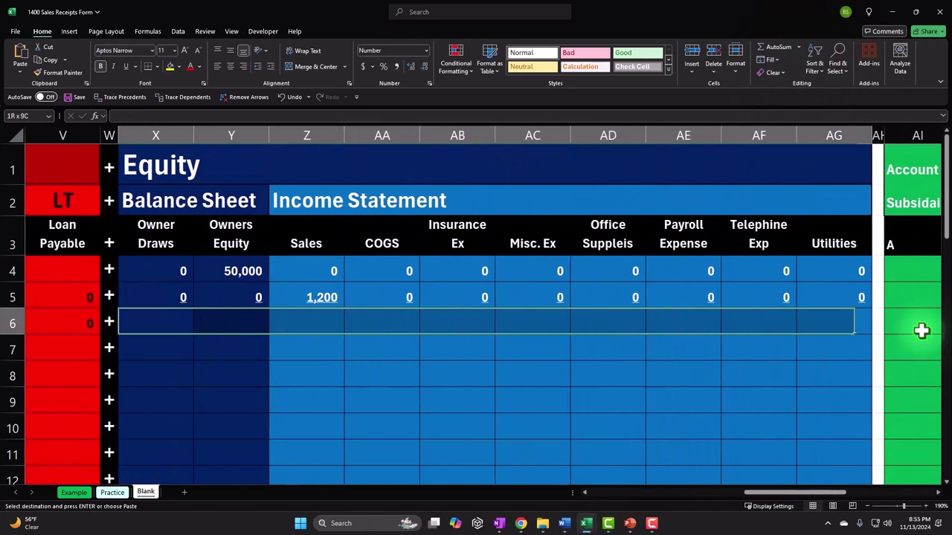
{"action": "right_click", "coordinate": [837, 329]}
{"action": "left_click", "coordinate": [867, 102]}
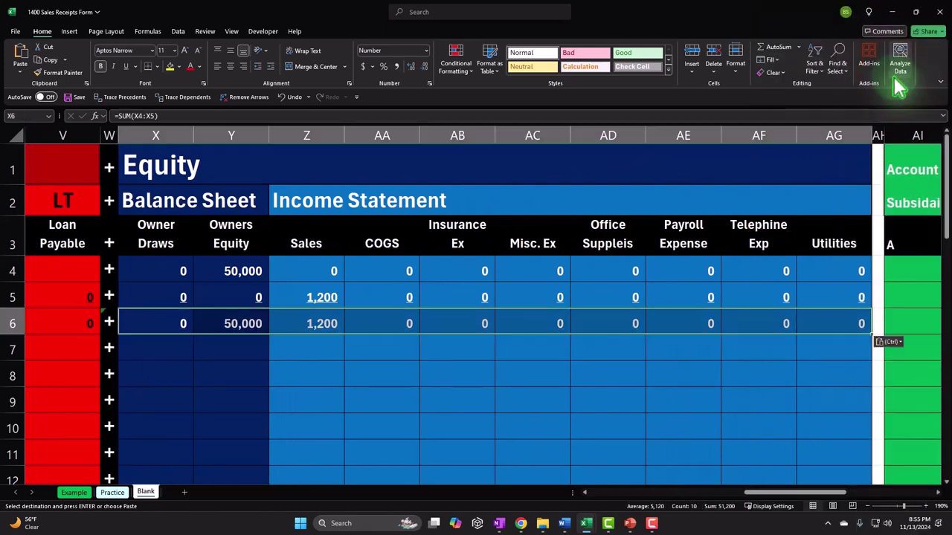
Step: Begin an equals formula in the row 6 Assets total cell
{"action": "key", "text": "Left"}
{"action": "key", "text": "Left"}
{"action": "key", "text": "Left"}
{"action": "key", "text": "Left"}
{"action": "key", "text": "Left"}
{"action": "key", "text": "Left"}
{"action": "key", "text": "Left"}
{"action": "key", "text": "Left"}
{"action": "key", "text": "Left"}
{"action": "key", "text": "Left"}
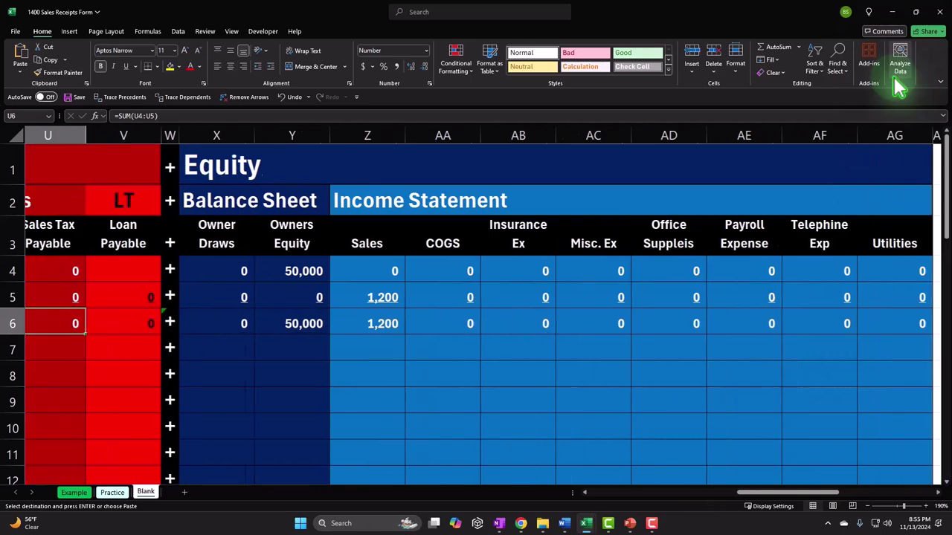
{"action": "key", "text": "Left"}
{"action": "key", "text": "Left"}
{"action": "key", "text": "Left"}
{"action": "key", "text": "Left"}
{"action": "key", "text": "Left"}
{"action": "key", "text": "Left"}
{"action": "key", "text": "Left"}
{"action": "key", "text": "Left"}
{"action": "key", "text": "Left"}
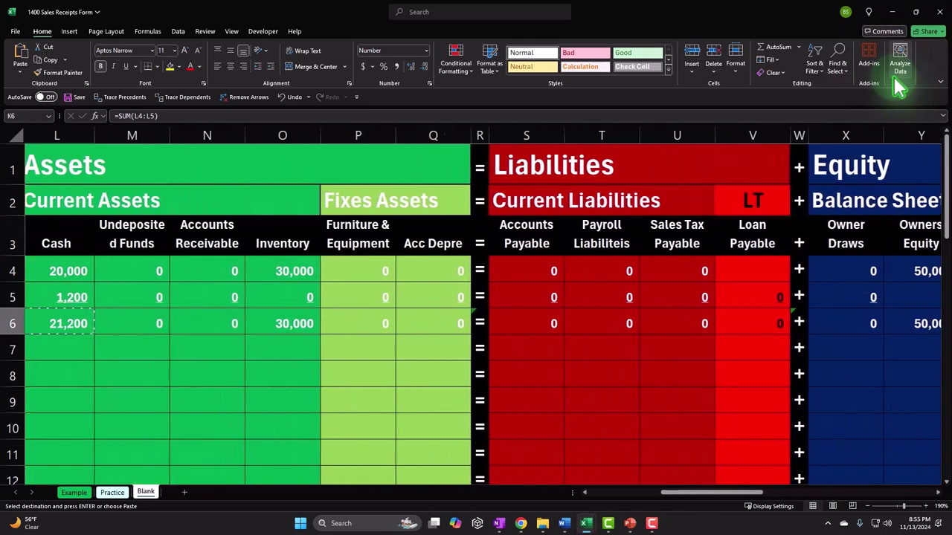
{"action": "type", "text": "="}
{"action": "key", "text": "Left"}
{"action": "key", "text": "Left"}
{"action": "key", "text": "Left"}
{"action": "key", "text": "Left"}
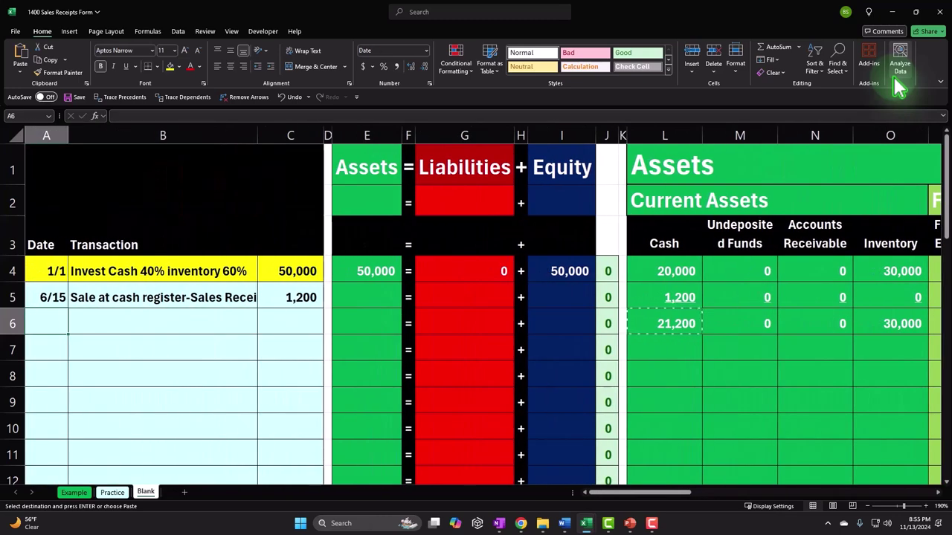
Step: Label row 6 'Balance' and fill the Assets, Liabilities and Equity totals down to row 6
{"action": "type", "text": "Balance"}
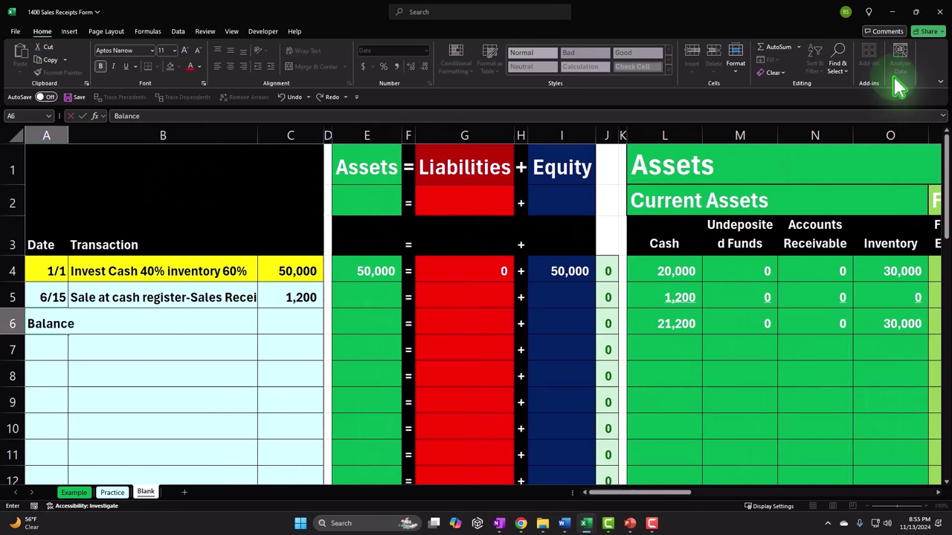
{"action": "key", "text": "Right"}
{"action": "key", "text": "Right"}
{"action": "key", "text": "Right"}
{"action": "key", "text": "Right"}
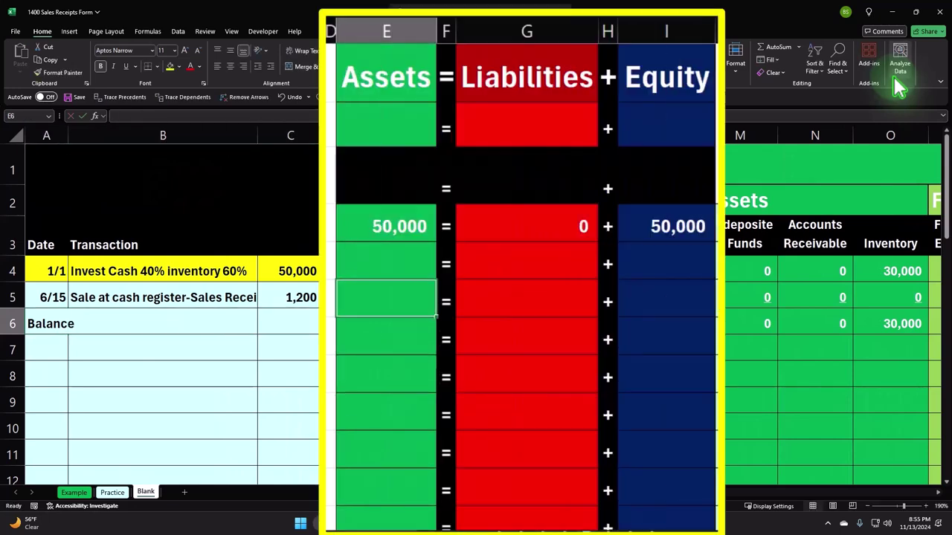
{"action": "left_click", "coordinate": [428, 236]}
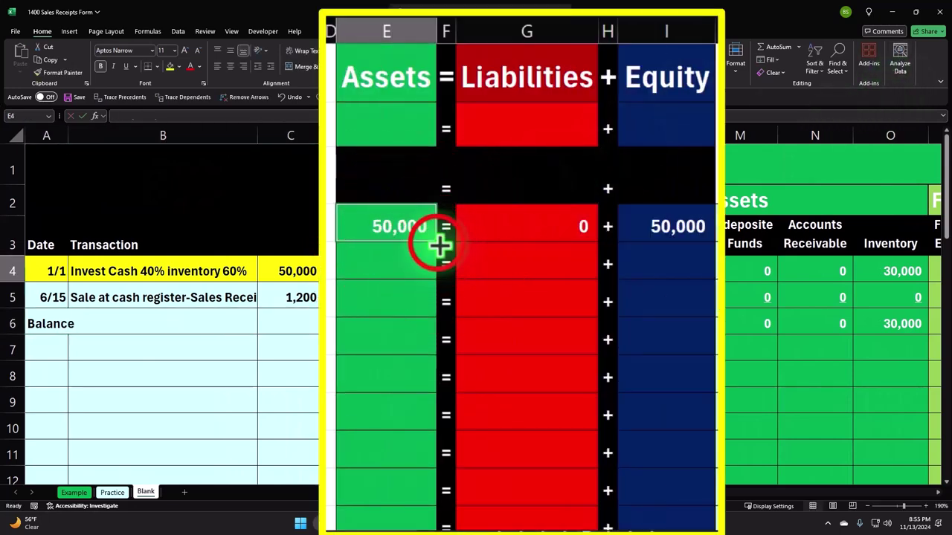
{"action": "left_click_drag", "start_coordinate": [438, 307], "coordinate": [438, 308]}
{"action": "left_click", "coordinate": [591, 231]}
{"action": "left_click_drag", "start_coordinate": [600, 245], "coordinate": [582, 300]}
{"action": "left_click", "coordinate": [661, 232]}
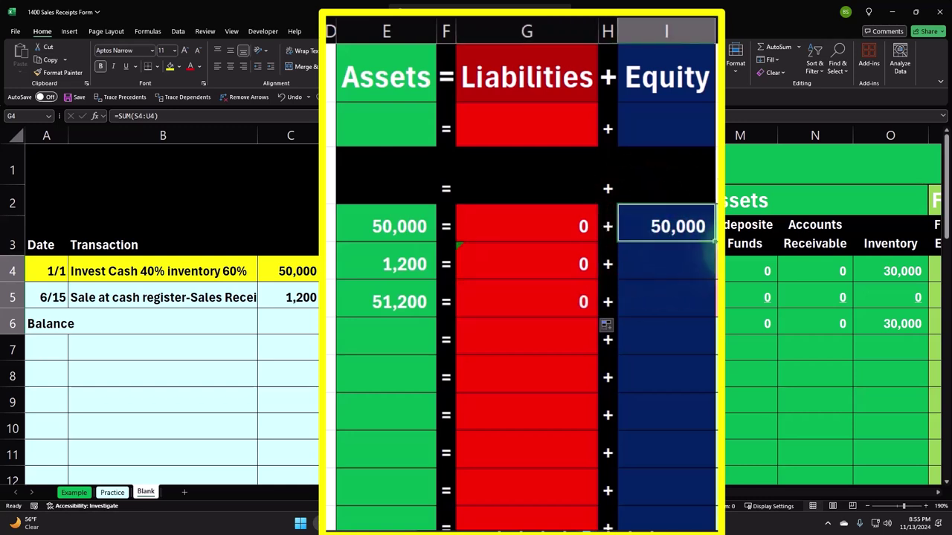
{"action": "left_click_drag", "start_coordinate": [710, 242], "coordinate": [701, 319]}
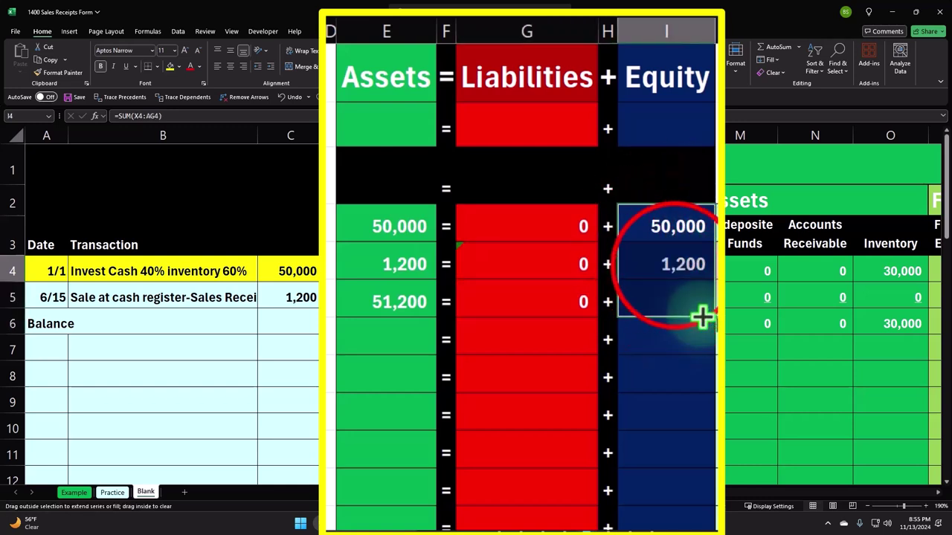
{"action": "left_click", "coordinate": [675, 264]}
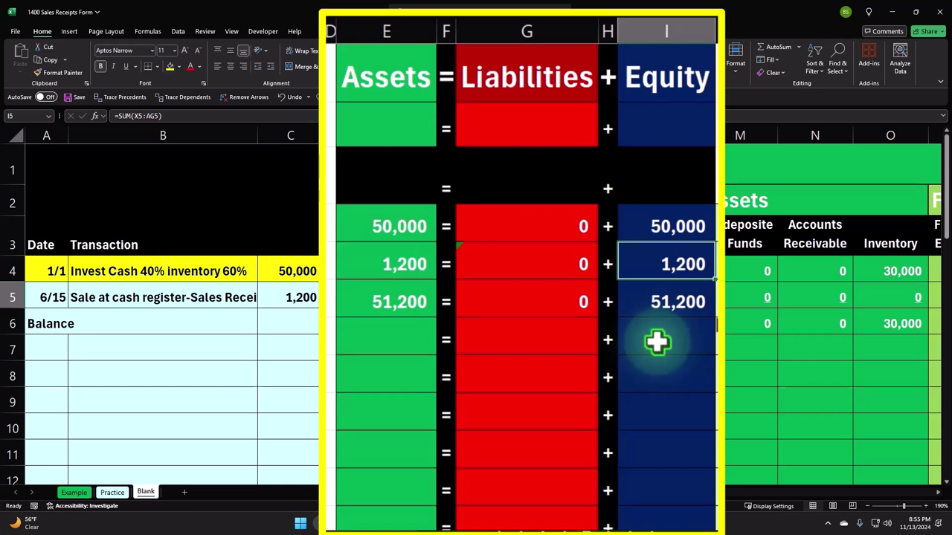
Step: Enter date 9/21 in row 7 and link its description to the earlier sale with =B5
{"action": "key", "text": "Down"}
{"action": "key", "text": "Down"}
{"action": "key", "text": "Left"}
{"action": "key", "text": "Left"}
{"action": "key", "text": "Left"}
{"action": "key", "text": "Left"}
{"action": "key", "text": "Left"}
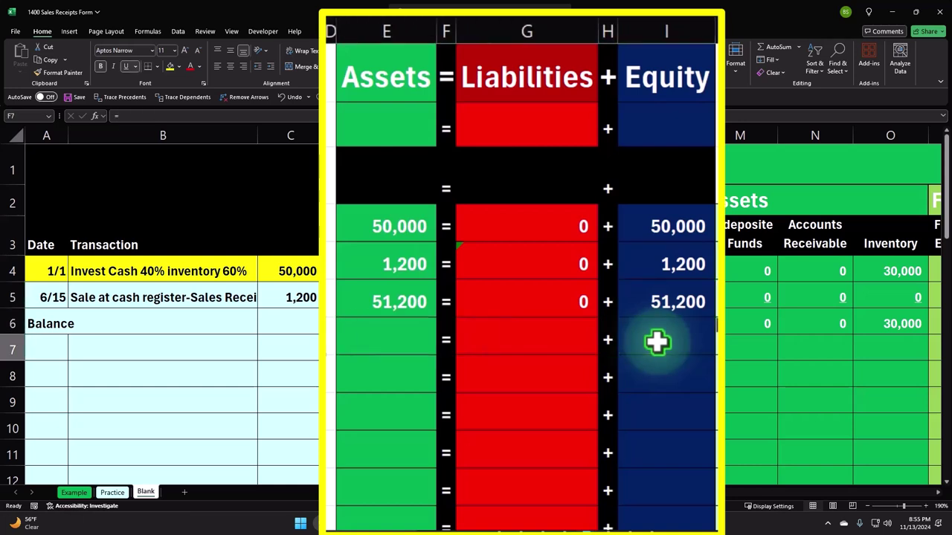
{"action": "key", "text": "Left"}
{"action": "key", "text": "Left"}
{"action": "key", "text": "Left"}
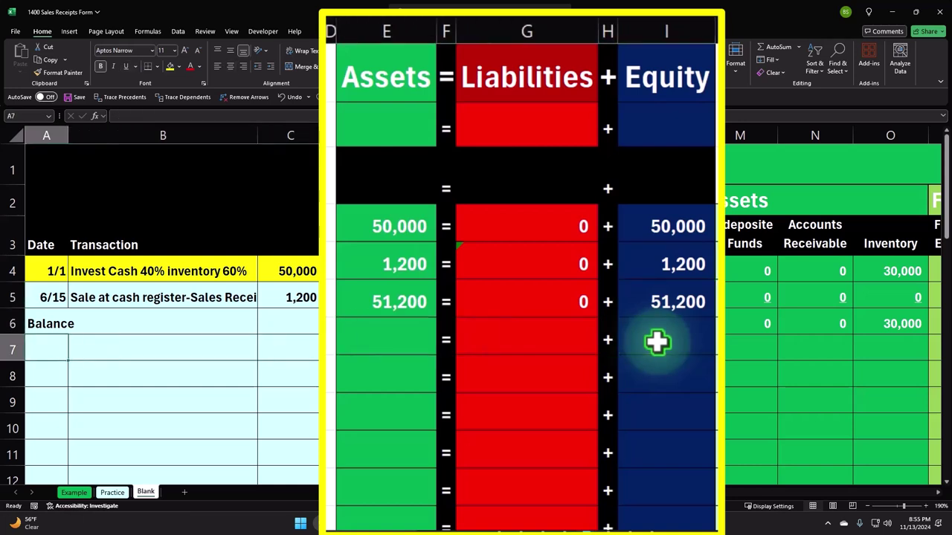
{"action": "type", "text": "9/21"}
{"action": "key", "text": "Tab"}
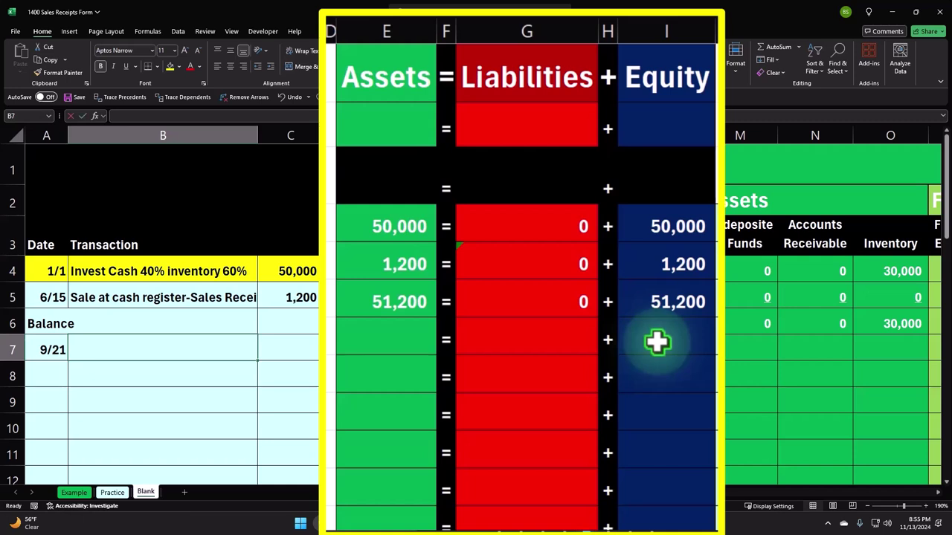
{"action": "type", "text": "="}
{"action": "key", "text": "Up"}
{"action": "key", "text": "Up"}
{"action": "key", "text": "Return"}
{"action": "key", "text": "Up"}
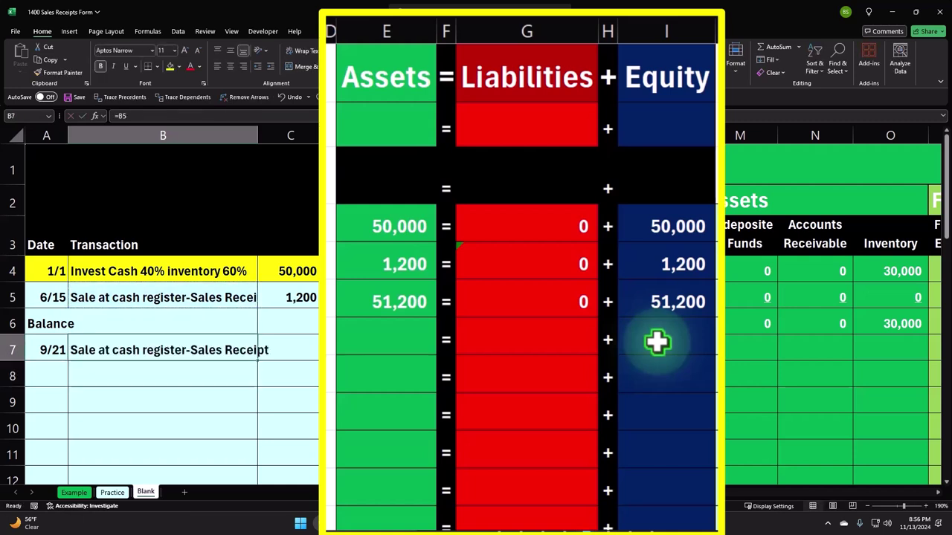
{"action": "key", "text": "Tab"}
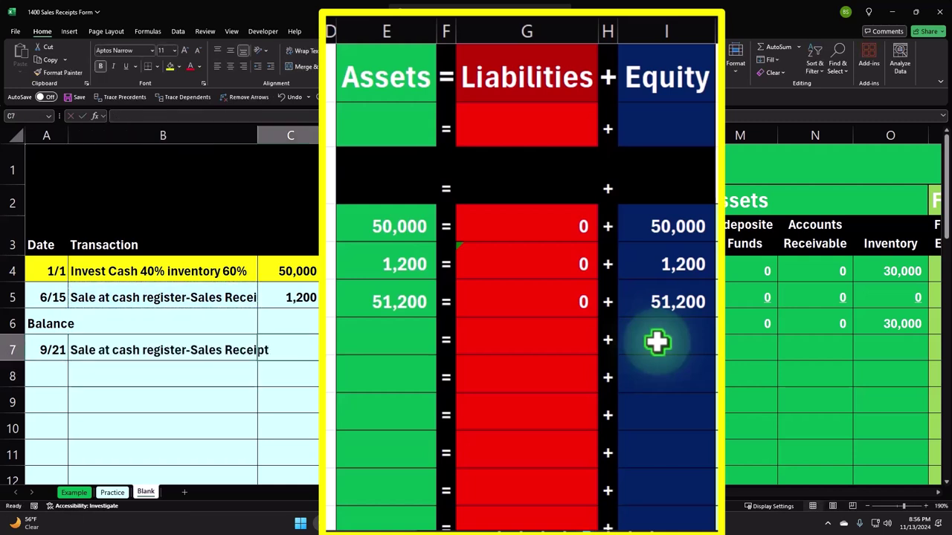
Step: Enter 900 as the row 7 amount and move to its Cash cell
{"action": "type", "text": "900"}
{"action": "key", "text": "Return"}
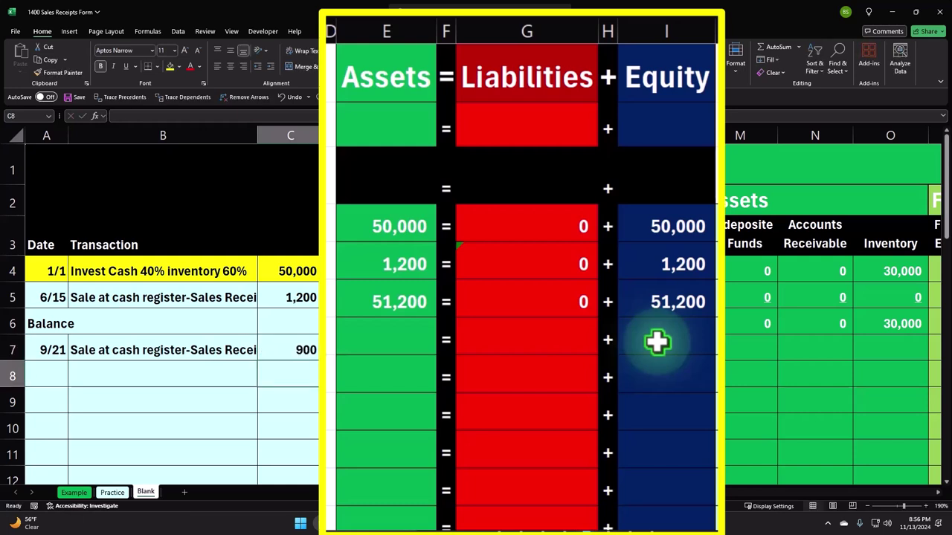
{"action": "key", "text": "Up"}
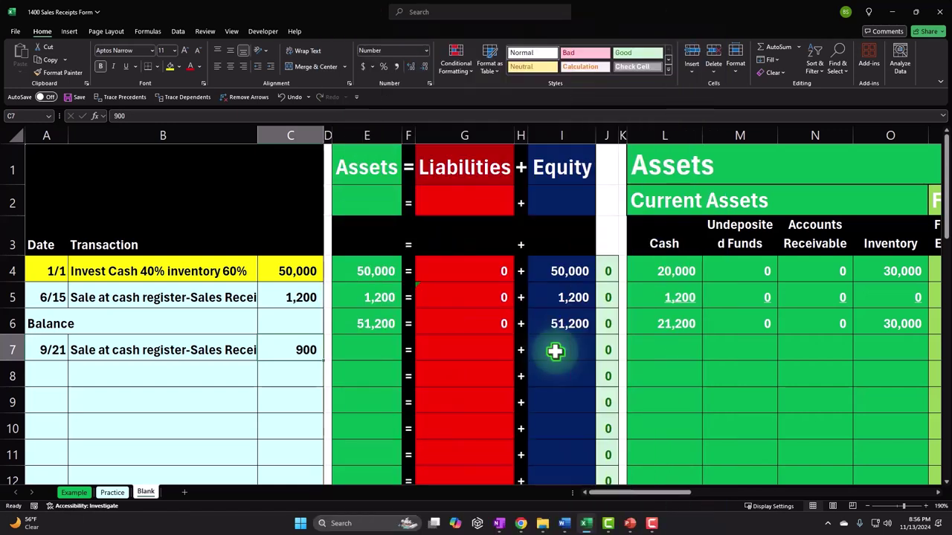
{"action": "key", "text": "Right"}
{"action": "key", "text": "Right"}
{"action": "key", "text": "Right"}
{"action": "key", "text": "Right"}
{"action": "key", "text": "Right"}
{"action": "key", "text": "Right"}
{"action": "key", "text": "Right"}
{"action": "key", "text": "Right"}
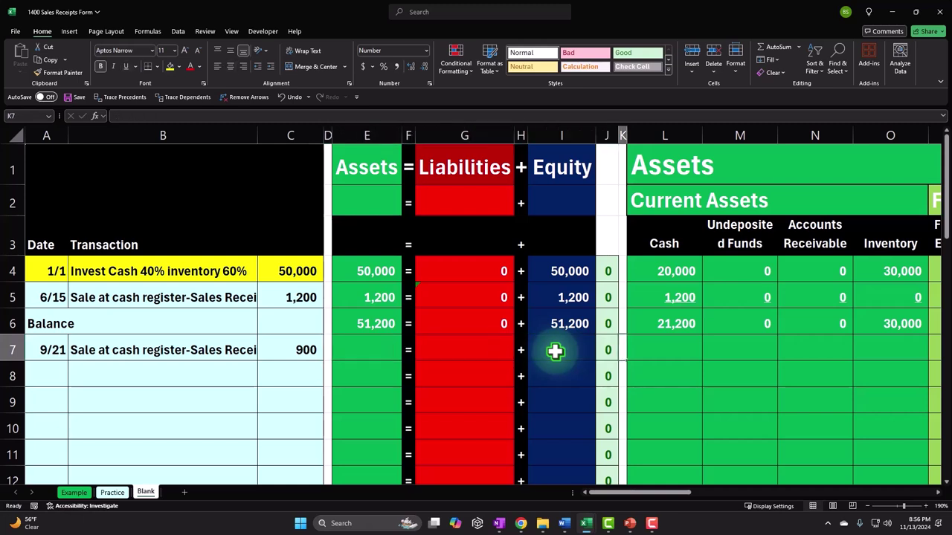
{"action": "key", "text": "Right"}
{"action": "key", "text": "Right"}
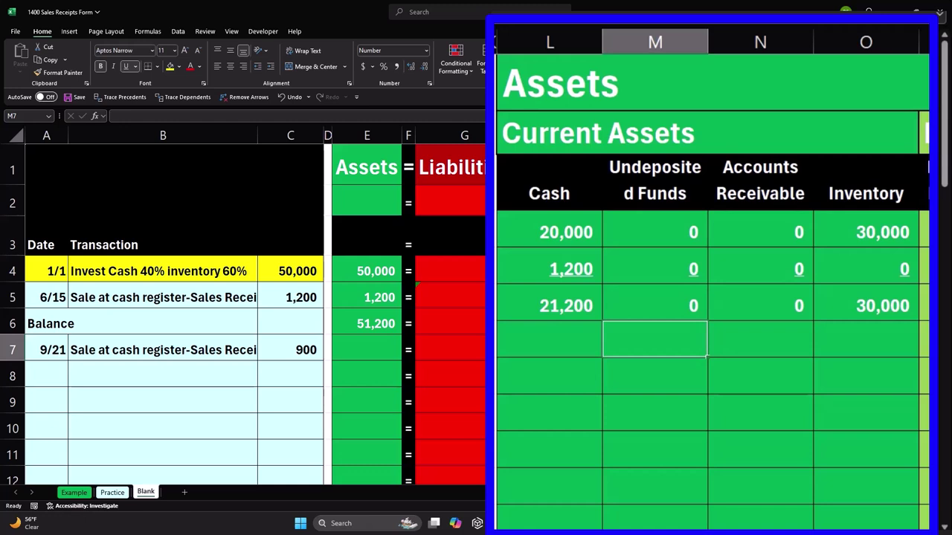
Step: Link Undeposited Funds (M7) and Sales (Z7) to the 900 amount with =C7
{"action": "type", "text": "="}
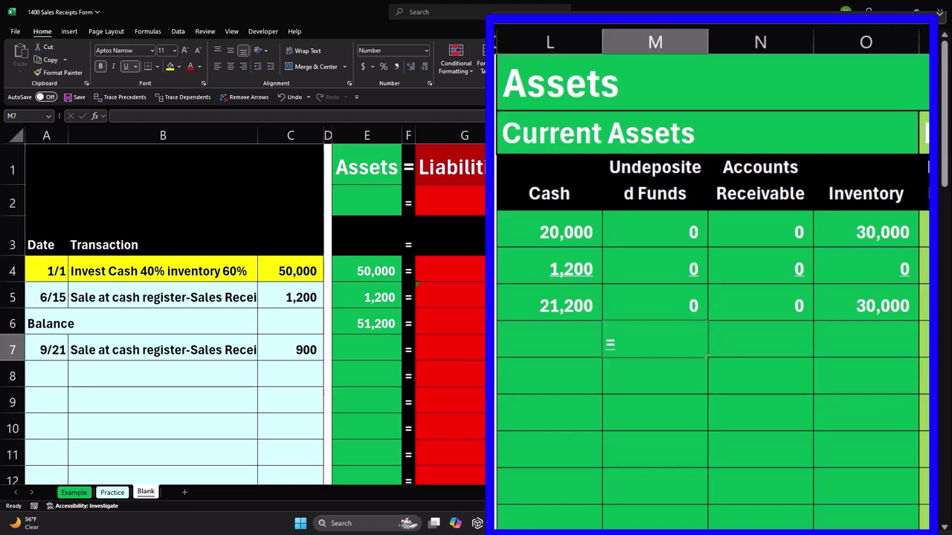
{"action": "key", "text": "Left"}
{"action": "key", "text": "Left"}
{"action": "key", "text": "Left"}
{"action": "key", "text": "Left"}
{"action": "key", "text": "Left"}
{"action": "key", "text": "Left"}
{"action": "key", "text": "Left"}
{"action": "key", "text": "Return"}
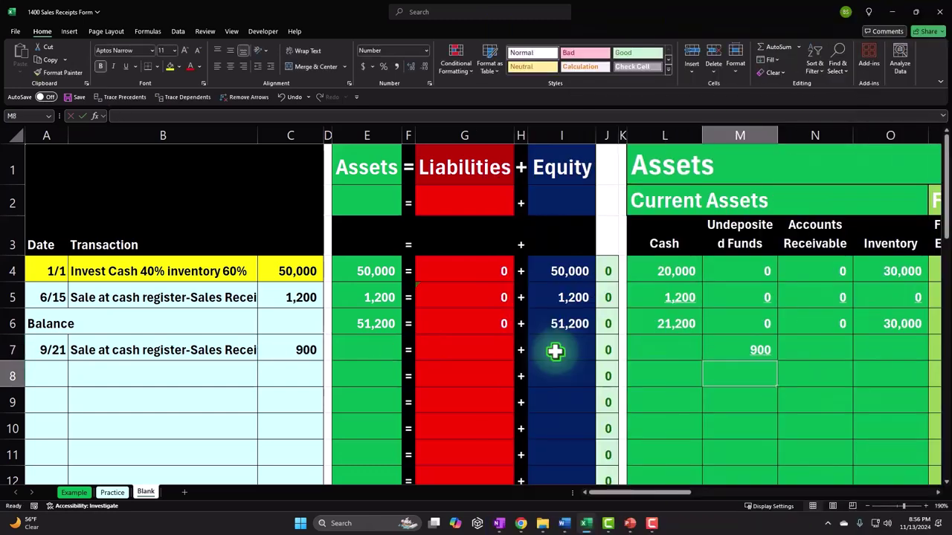
{"action": "key", "text": "Up"}
{"action": "key", "text": "Right"}
{"action": "key", "text": "Right"}
{"action": "key", "text": "Right"}
{"action": "key", "text": "Right"}
{"action": "key", "text": "Right"}
{"action": "key", "text": "Right"}
{"action": "key", "text": "Right"}
{"action": "key", "text": "Right"}
{"action": "key", "text": "Right"}
{"action": "key", "text": "Right"}
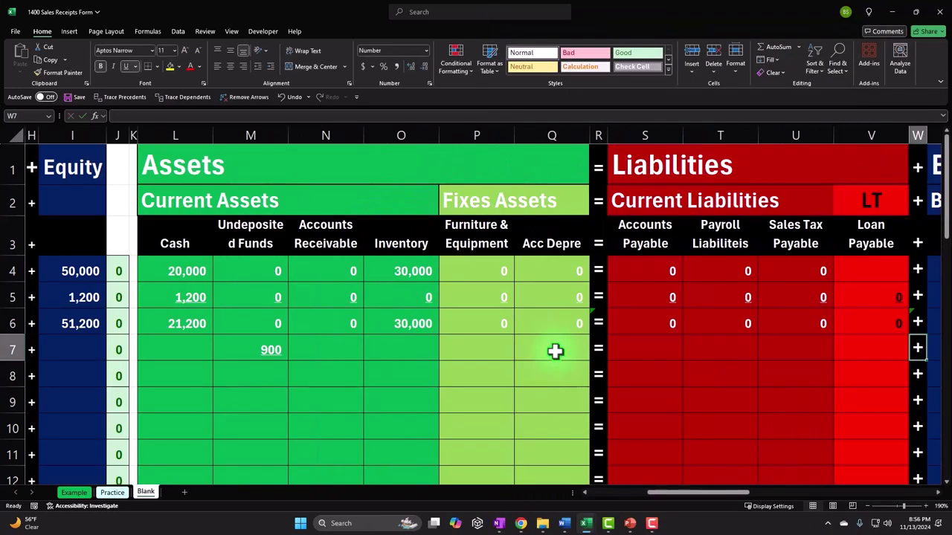
{"action": "key", "text": "Right"}
{"action": "key", "text": "Right"}
{"action": "key", "text": "Right"}
{"action": "key", "text": "Right"}
{"action": "key", "text": "Right"}
{"action": "key", "text": "Right"}
{"action": "type", "text": "="}
{"action": "left_click", "coordinate": [423, 339]}
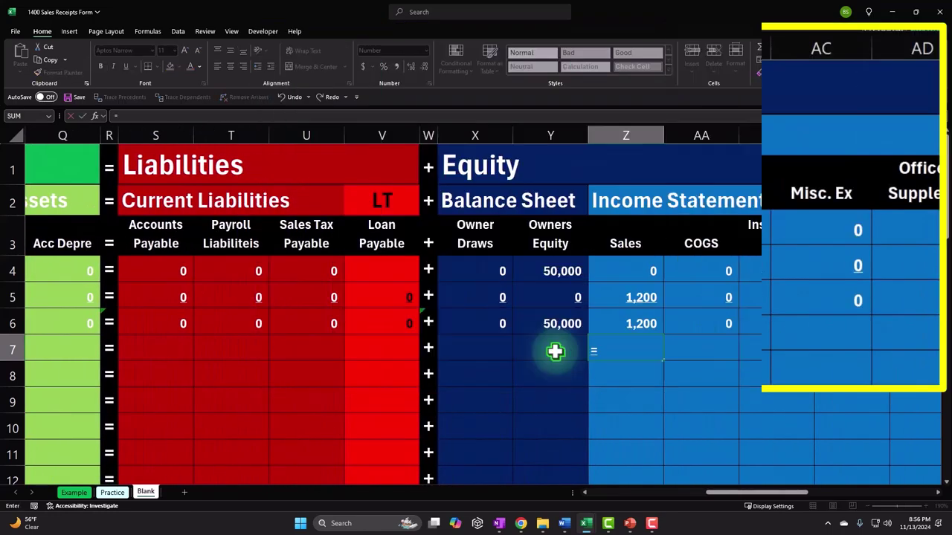
{"action": "key", "text": "Left"}
{"action": "key", "text": "Left"}
{"action": "key", "text": "Left"}
{"action": "key", "text": "Left"}
{"action": "key", "text": "Left"}
{"action": "key", "text": "Left"}
{"action": "key", "text": "Left"}
{"action": "key", "text": "Left"}
{"action": "key", "text": "Left"}
{"action": "key", "text": "Left"}
{"action": "key", "text": "Left"}
{"action": "key", "text": "Left"}
{"action": "key", "text": "Left"}
{"action": "key", "text": "Left"}
{"action": "key", "text": "Left"}
{"action": "key", "text": "Left"}
{"action": "key", "text": "Left"}
{"action": "key", "text": "Left"}
{"action": "key", "text": "Left"}
{"action": "key", "text": "Left"}
{"action": "key", "text": "Left"}
{"action": "key", "text": "Left"}
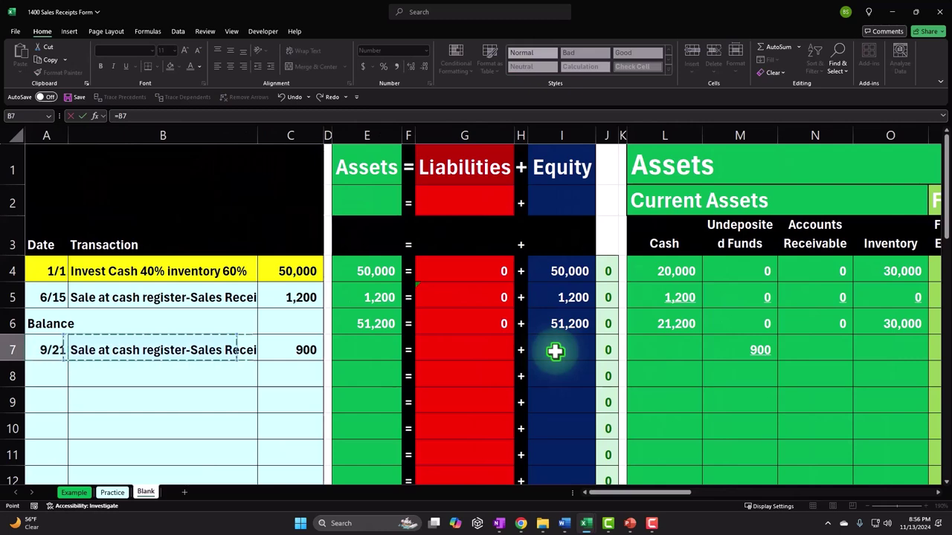
{"action": "key", "text": "Return"}
{"action": "key", "text": "Up"}
{"action": "key", "text": "Left"}
{"action": "key", "text": "Left"}
{"action": "key", "text": "Left"}
{"action": "key", "text": "Left"}
{"action": "key", "text": "Left"}
{"action": "key", "text": "Left"}
{"action": "key", "text": "Left"}
{"action": "key", "text": "Left"}
{"action": "key", "text": "Left"}
{"action": "key", "text": "Left"}
{"action": "key", "text": "Left"}
{"action": "key", "text": "Left"}
{"action": "key", "text": "Left"}
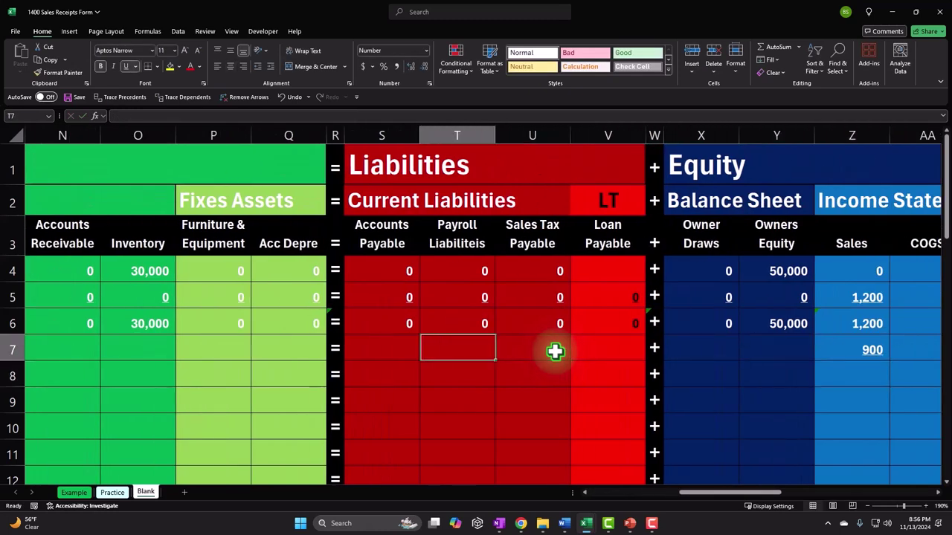
{"action": "key", "text": "Left"}
{"action": "key", "text": "Left"}
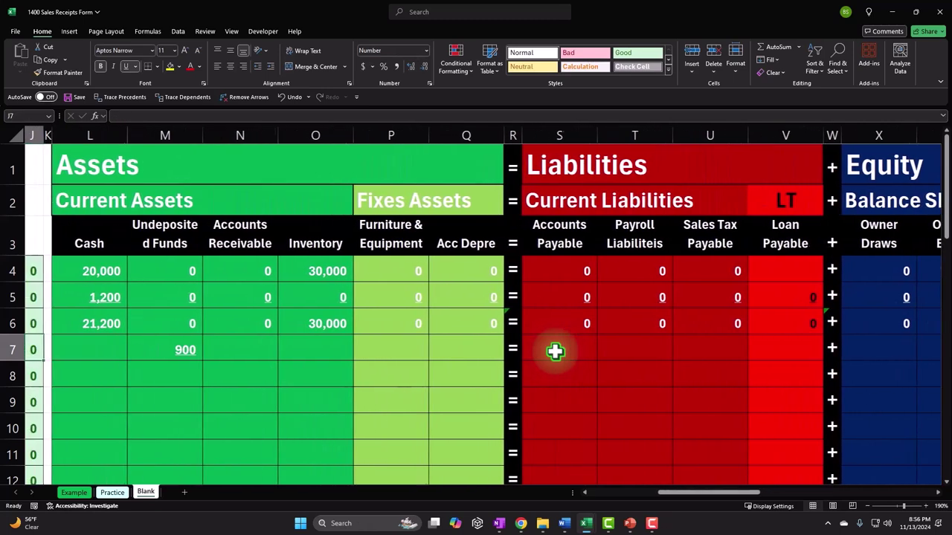
{"action": "key", "text": "Right"}
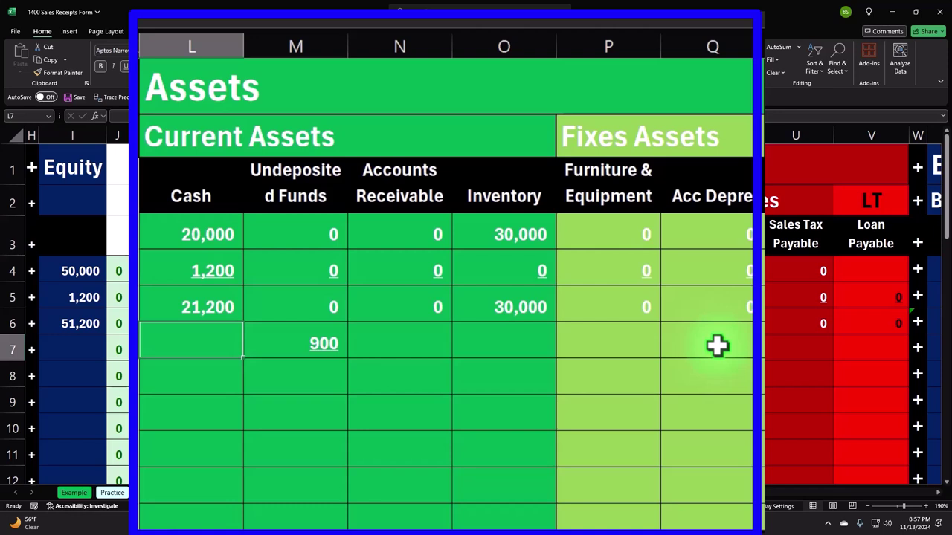
Step: Enter 0 in every remaining row 7 column, keeping 900 in Sales
{"action": "type", "text": "0"}
{"action": "key", "text": "Tab"}
{"action": "key", "text": "Tab"}
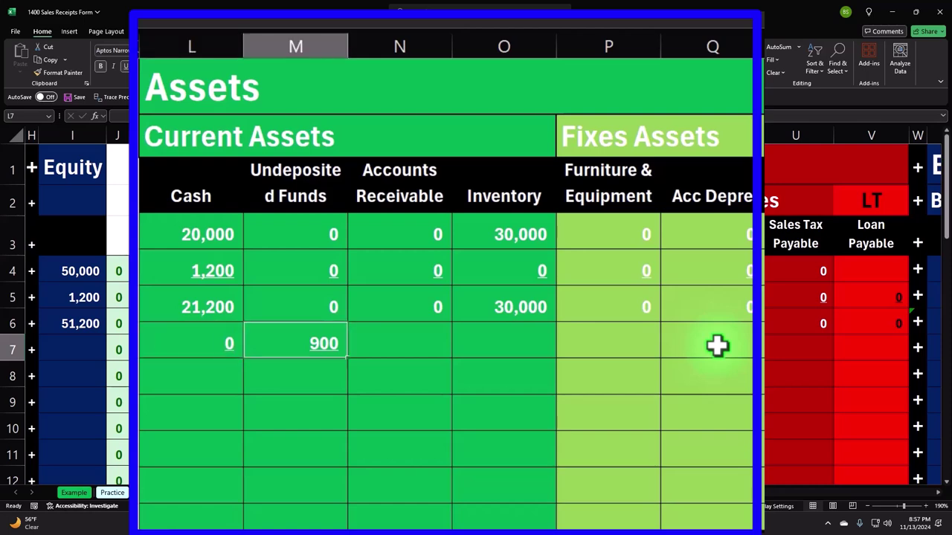
{"action": "type", "text": "0"}
{"action": "key", "text": "Tab"}
{"action": "type", "text": "0"}
{"action": "key", "text": "Tab"}
{"action": "type", "text": "0"}
{"action": "key", "text": "Tab"}
{"action": "type", "text": "0"}
{"action": "key", "text": "Tab"}
{"action": "key", "text": "Tab"}
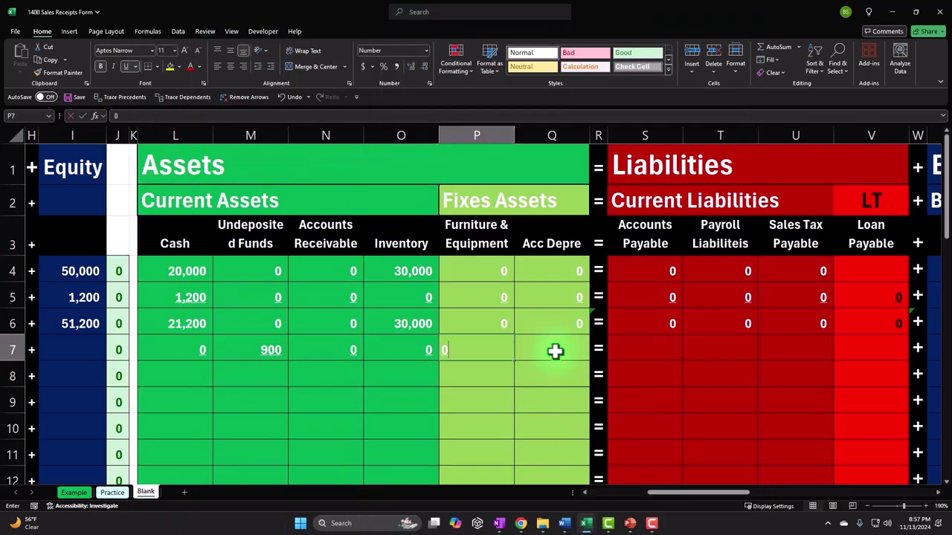
{"action": "type", "text": "0"}
{"action": "key", "text": "Tab"}
{"action": "type", "text": "0"}
{"action": "key", "text": "Tab"}
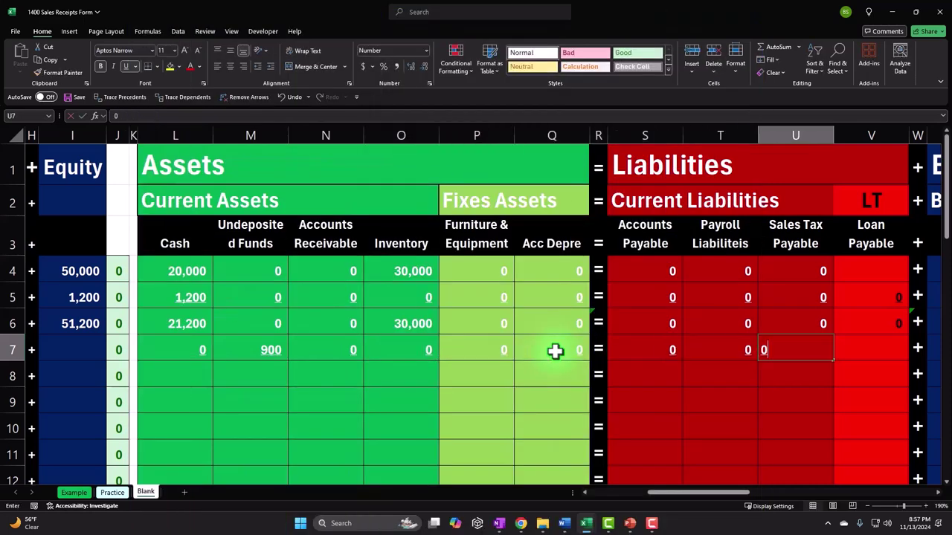
{"action": "type", "text": "0"}
{"action": "key", "text": "Tab"}
{"action": "type", "text": "0"}
{"action": "key", "text": "Tab"}
{"action": "key", "text": "Tab"}
{"action": "type", "text": "0"}
{"action": "key", "text": "Tab"}
{"action": "type", "text": "0"}
{"action": "key", "text": "Tab"}
{"action": "type", "text": "0"}
{"action": "scroll", "coordinate": [555, 351], "scroll_direction": "left", "scroll_amount": 3}
{"action": "scroll", "coordinate": [555, 350], "scroll_direction": "right", "scroll_amount": 3}
{"action": "key", "text": "BackSpace"}
{"action": "type", "text": "900"}
{"action": "key", "text": "Tab"}
{"action": "type", "text": "0"}
{"action": "key", "text": "Tab"}
{"action": "type", "text": "0"}
{"action": "key", "text": "Tab"}
{"action": "key", "text": "Tab"}
{"action": "key", "text": "Tab"}
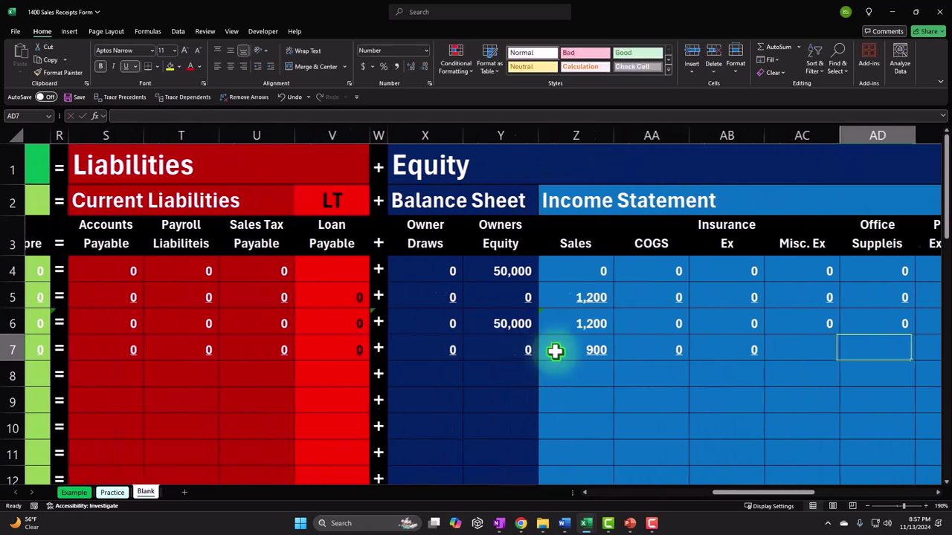
{"action": "key", "text": "shift+Tab"}
{"action": "key", "text": "shift+Tab"}
{"action": "type", "text": "0"}
{"action": "key", "text": "Tab"}
{"action": "type", "text": "0"}
{"action": "key", "text": "Tab"}
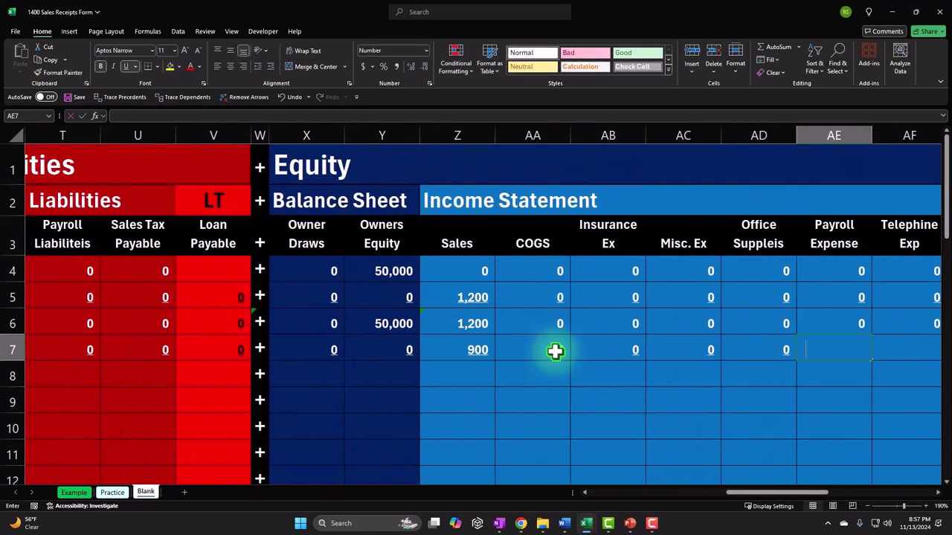
{"action": "type", "text": "0"}
{"action": "key", "text": "Tab"}
{"action": "type", "text": "0"}
{"action": "key", "text": "Tab"}
{"action": "type", "text": "0"}
{"action": "key", "text": "ctrl+Return"}
Step: Label row 8 Balance by entering =A6 in A8
{"action": "key", "text": "Home"}
{"action": "key", "text": "Right"}
{"action": "key", "text": "Right"}
{"action": "key", "text": "Right"}
{"action": "key", "text": "Left"}
{"action": "key", "text": "Left"}
{"action": "key", "text": "Left"}
{"action": "key", "text": "Down"}
{"action": "key", "text": "Down"}
{"action": "type", "text": "="}
{"action": "key", "text": "Up"}
{"action": "key", "text": "Up"}
{"action": "key", "text": "Up"}
{"action": "key", "text": "Return"}
{"action": "key", "text": "Right"}
{"action": "key", "text": "Right"}
{"action": "key", "text": "Right"}
{"action": "key", "text": "Right"}
{"action": "key", "text": "Right"}
{"action": "key", "text": "Right"}
{"action": "key", "text": "Right"}
{"action": "key", "text": "Right"}
{"action": "key", "text": "Right"}
{"action": "key", "text": "Right"}
{"action": "key", "text": "Right"}
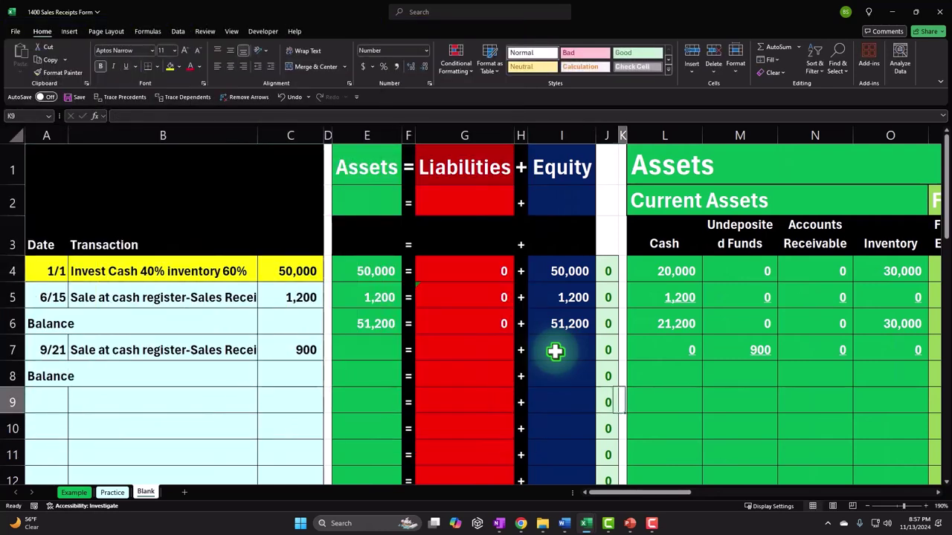
Step: Total Cash in L8 with =SUM(L6:L7) and copy the formula
{"action": "key", "text": "Up"}
{"action": "type", "text": "="}
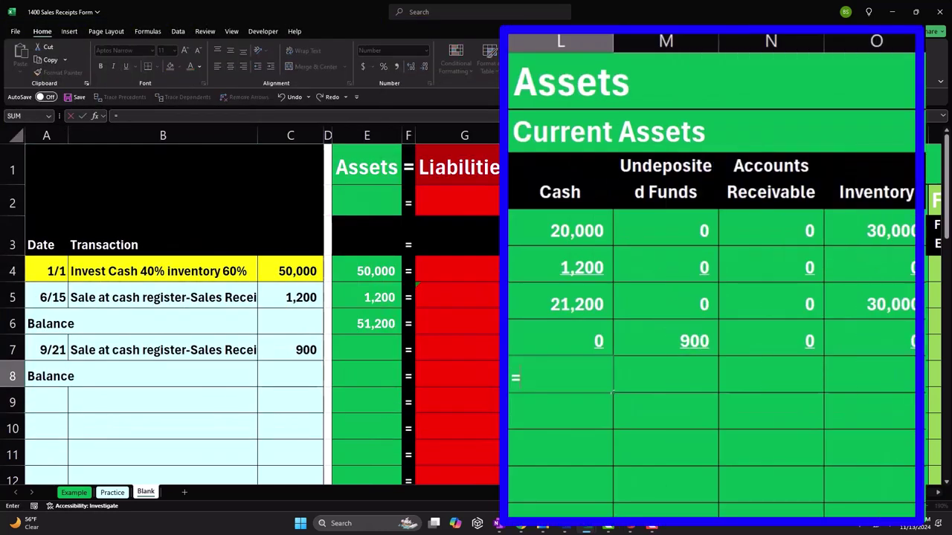
{"action": "type", "text": "sum("}
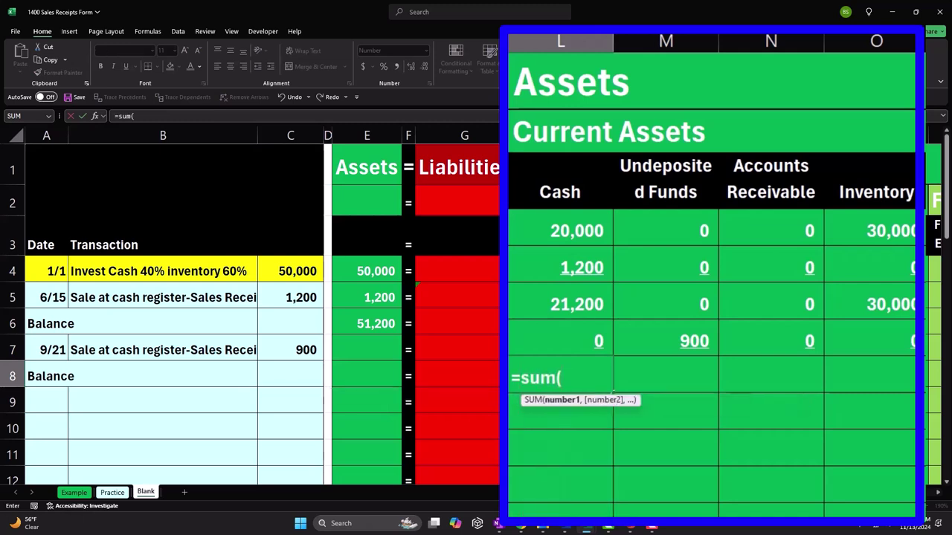
{"action": "left_click_drag", "start_coordinate": [588, 305], "coordinate": [606, 349]}
{"action": "key", "text": "Return"}
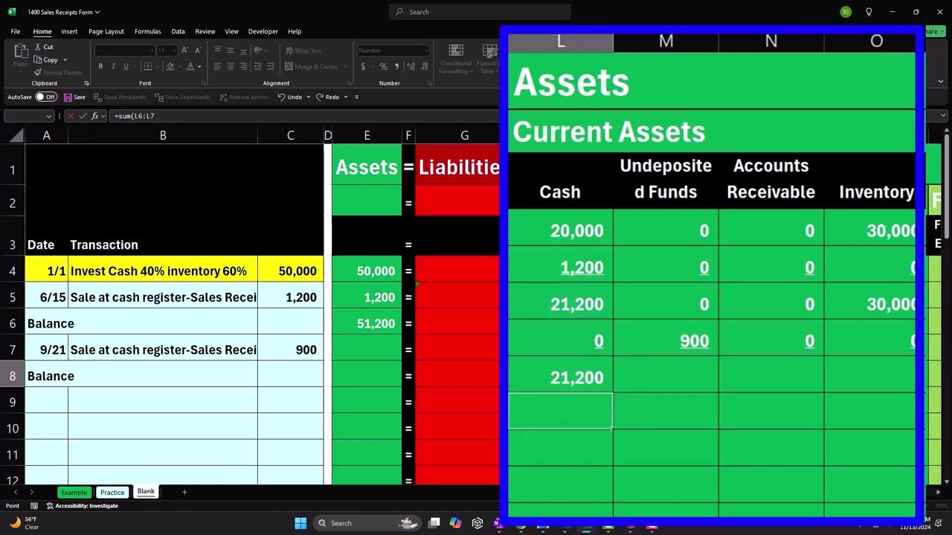
{"action": "left_click", "coordinate": [550, 378]}
{"action": "key", "text": "ctrl+c"}
Step: Paste the SUM formula across the asset, liability, equity and income columns of row 8
{"action": "left_click_drag", "start_coordinate": [661, 375], "coordinate": [826, 376]}
{"action": "right_click", "coordinate": [826, 376]}
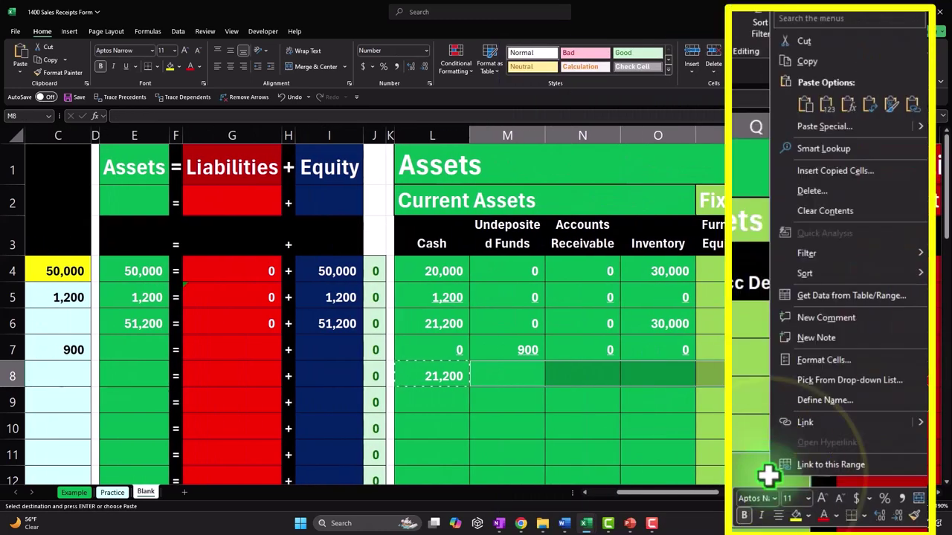
{"action": "left_click", "coordinate": [849, 105]}
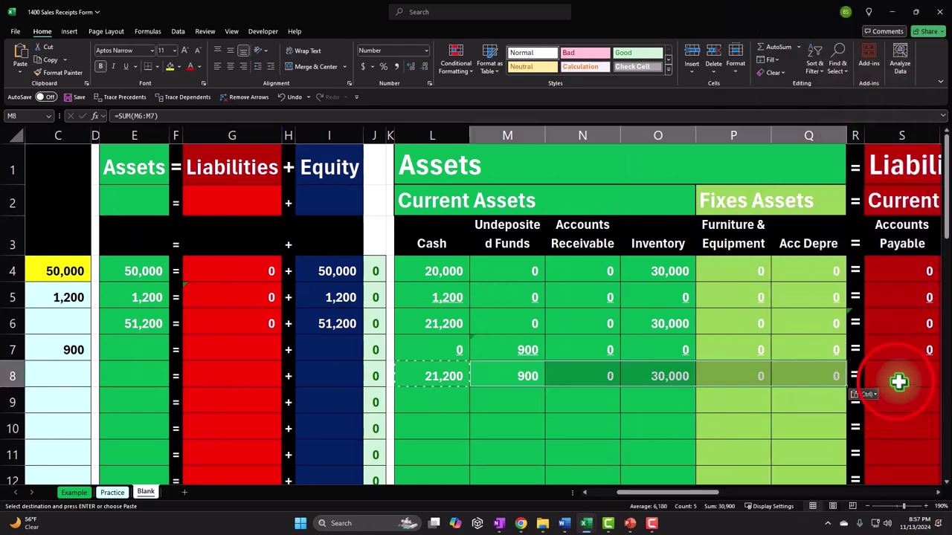
{"action": "left_click_drag", "start_coordinate": [895, 382], "coordinate": [601, 375]}
{"action": "right_click", "coordinate": [602, 375]}
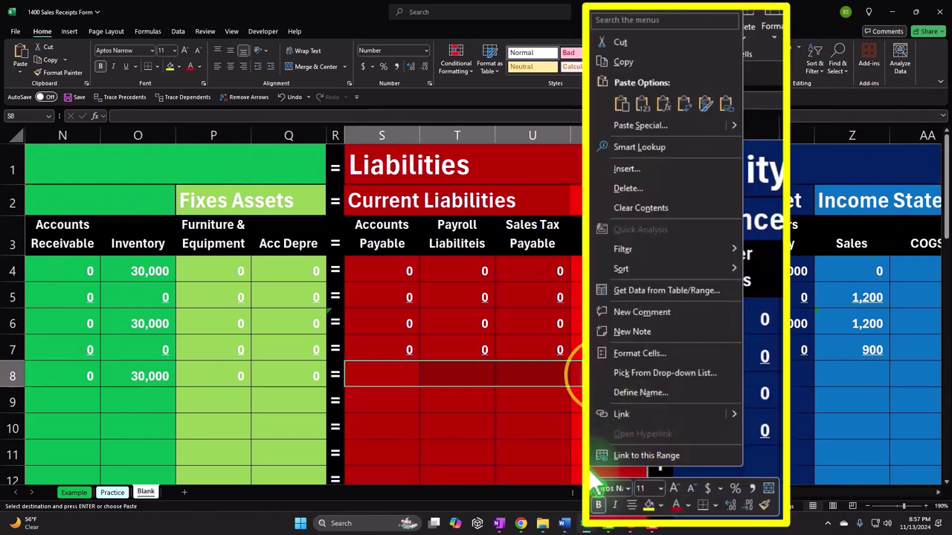
{"action": "left_click", "coordinate": [664, 103]}
{"action": "left_click_drag", "start_coordinate": [701, 376], "coordinate": [846, 377]}
{"action": "right_click", "coordinate": [846, 377]}
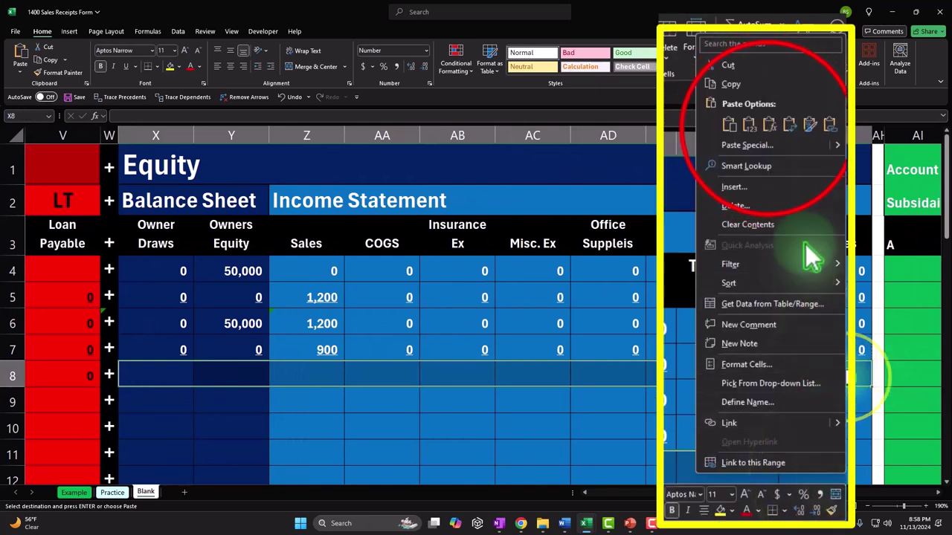
{"action": "left_click", "coordinate": [790, 124]}
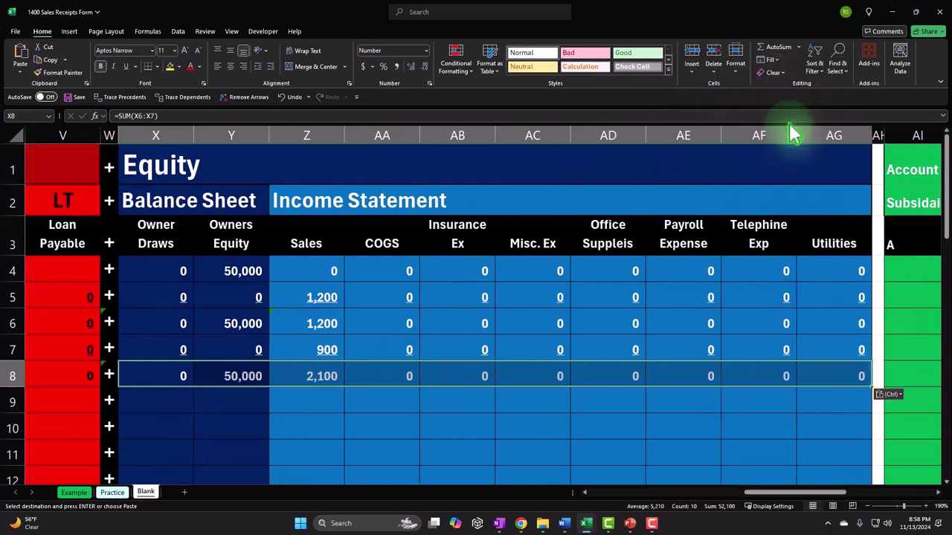
{"action": "key", "text": "Home"}
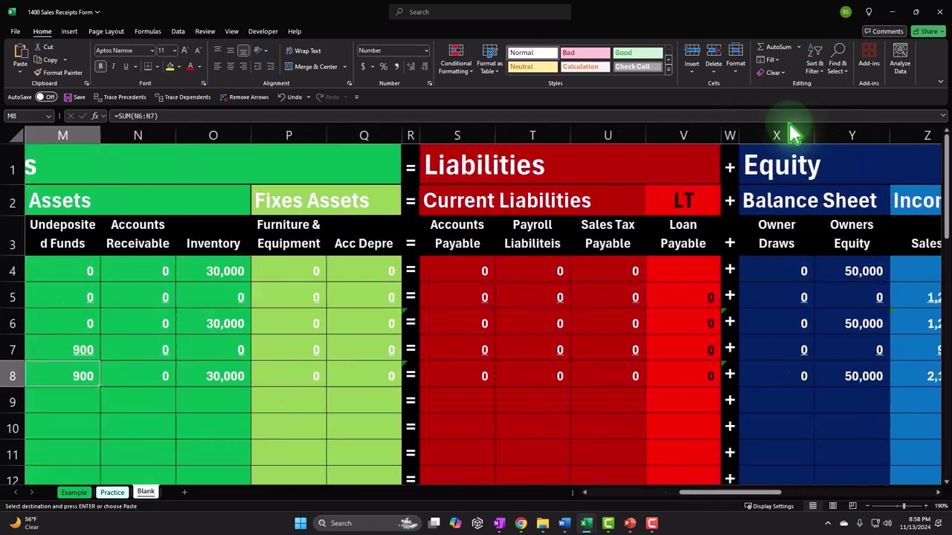
{"action": "key", "text": "Down"}
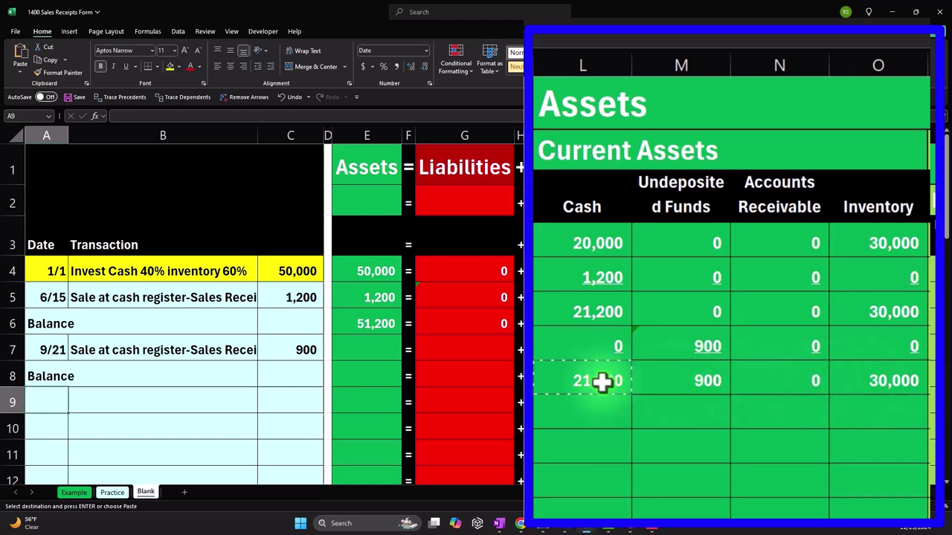
Step: Enter 9/21 in A9, 'Sale of inentory item-Units' in B9, and 200 in C9
{"action": "type", "text": "9/21"}
{"action": "key", "text": "Return"}
{"action": "key", "text": "Right"}
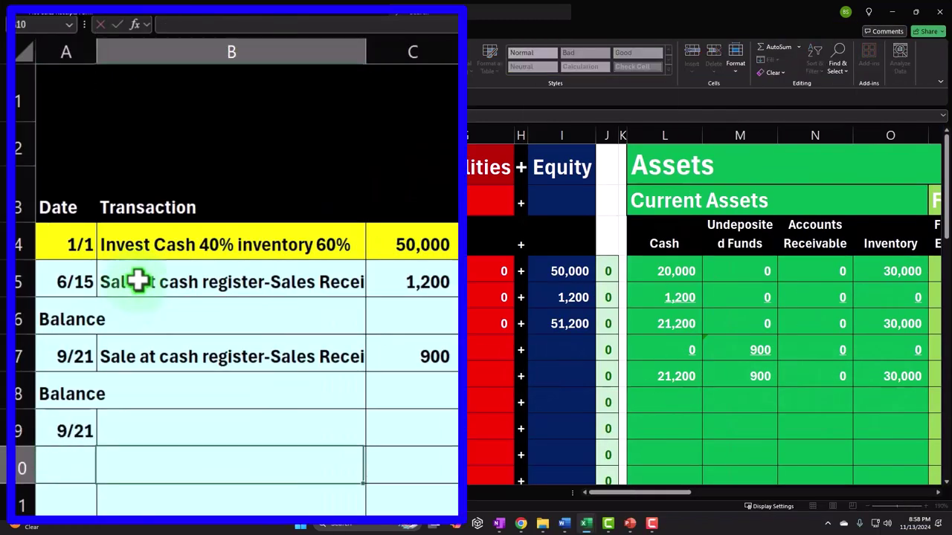
{"action": "key", "text": "Up"}
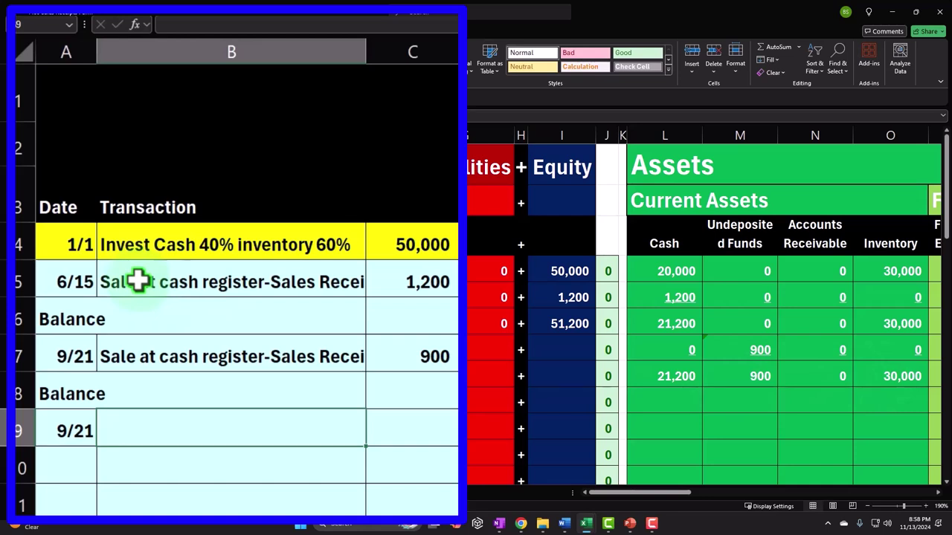
{"action": "type", "text": "Sale"}
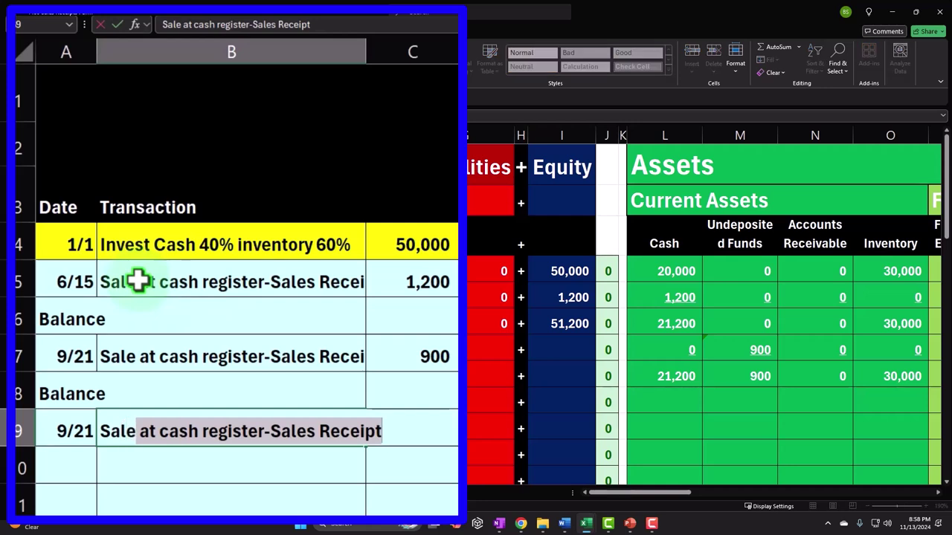
{"action": "type", "text": " of inentory"}
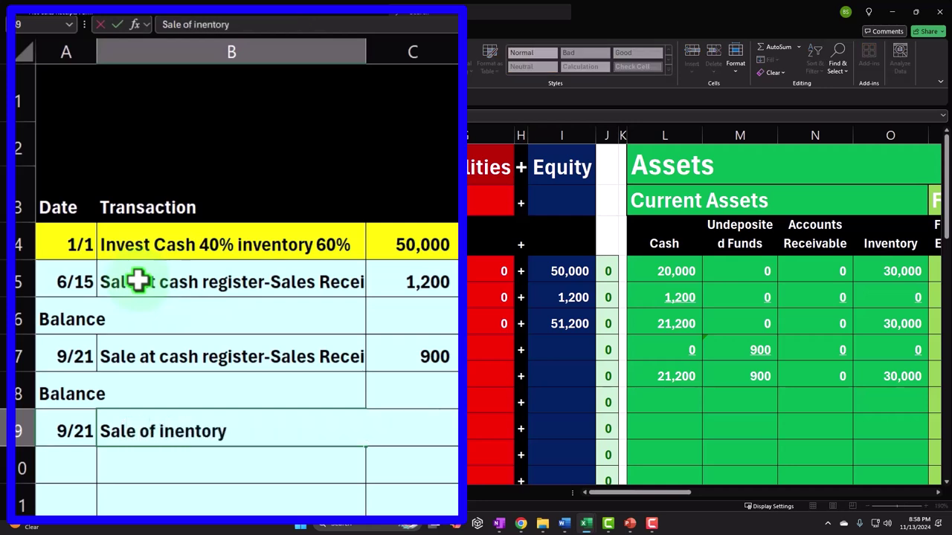
{"action": "type", "text": " item-Units"}
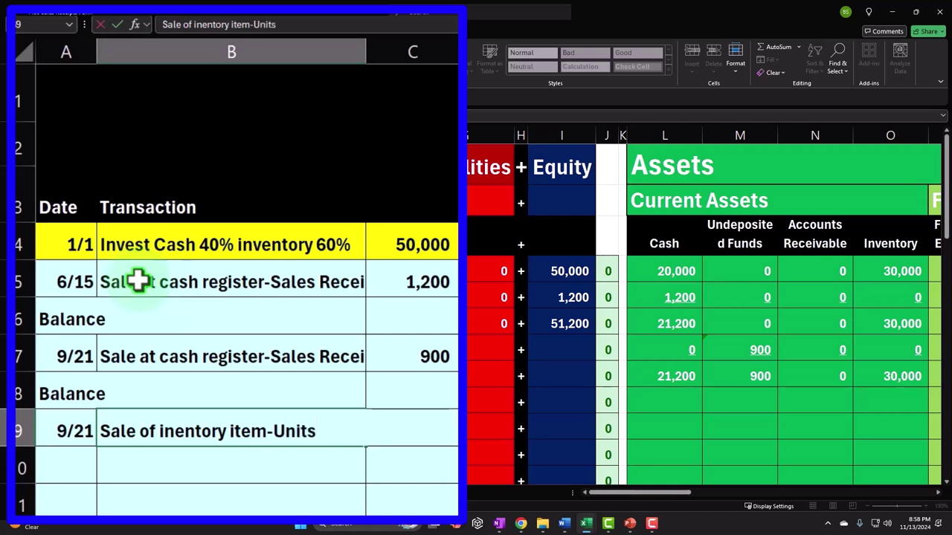
{"action": "key", "text": "Tab"}
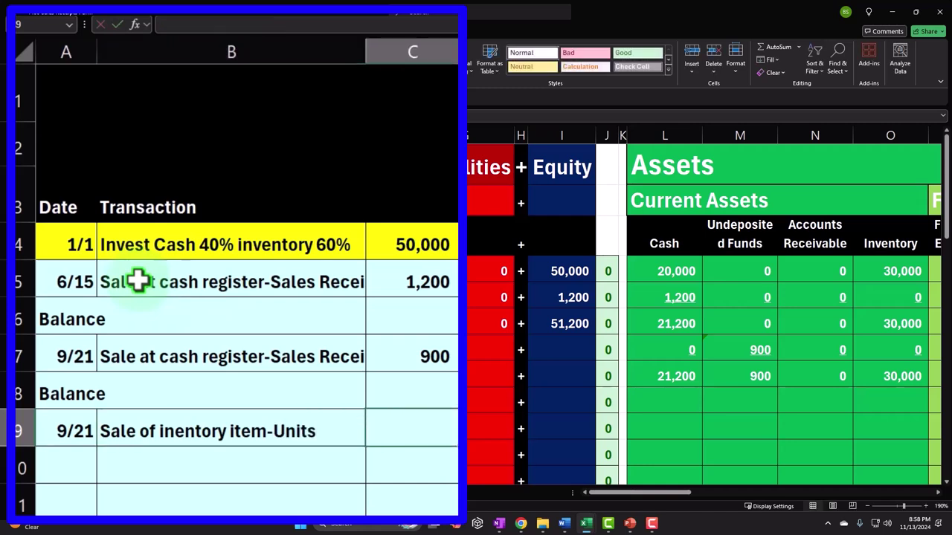
{"action": "type", "text": "200"}
{"action": "key", "text": "Return"}
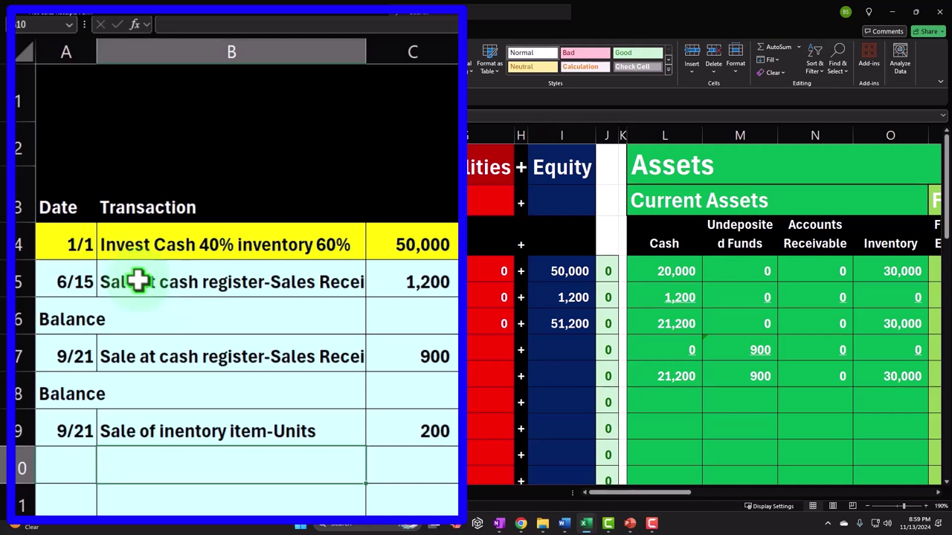
Step: Add a Sales row with 2,500 in C10, matching C9's number format
{"action": "type", "text": "Sales"}
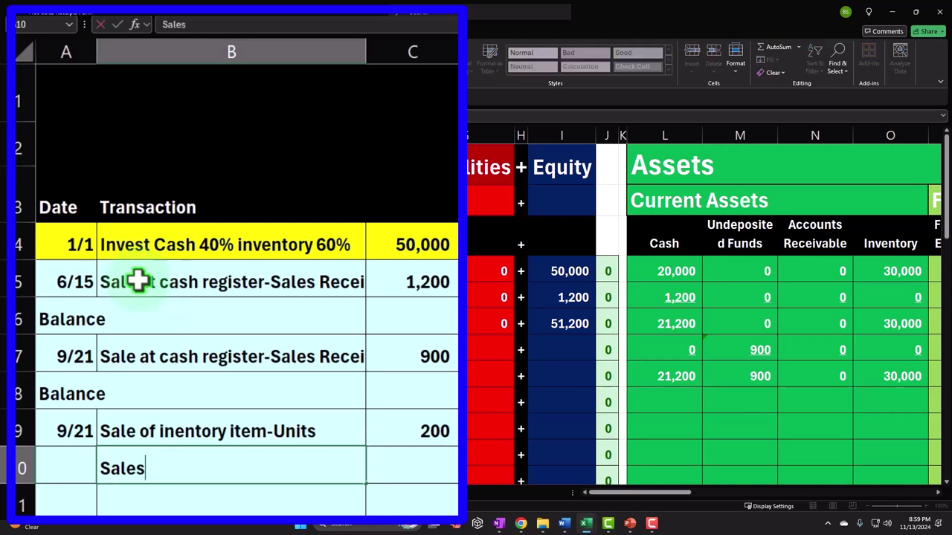
{"action": "key", "text": "Tab"}
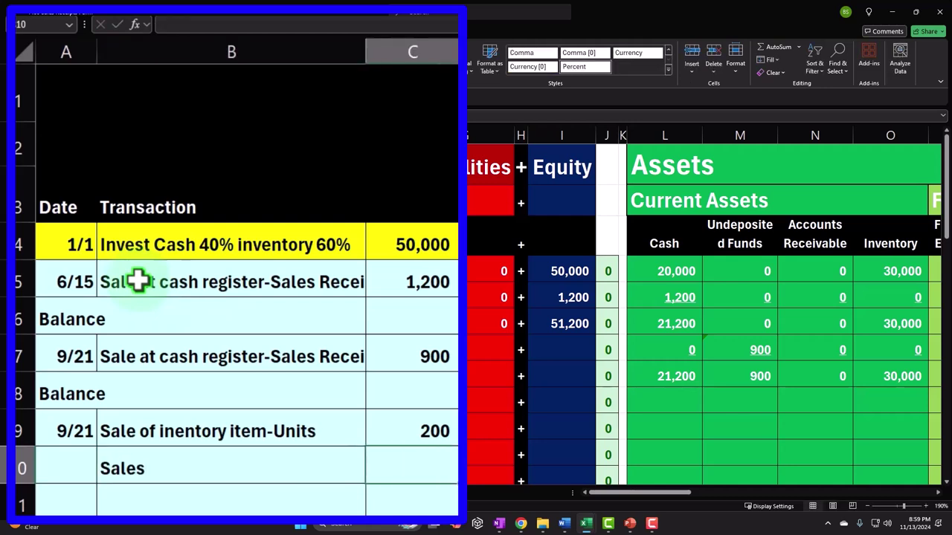
{"action": "type", "text": "250"}
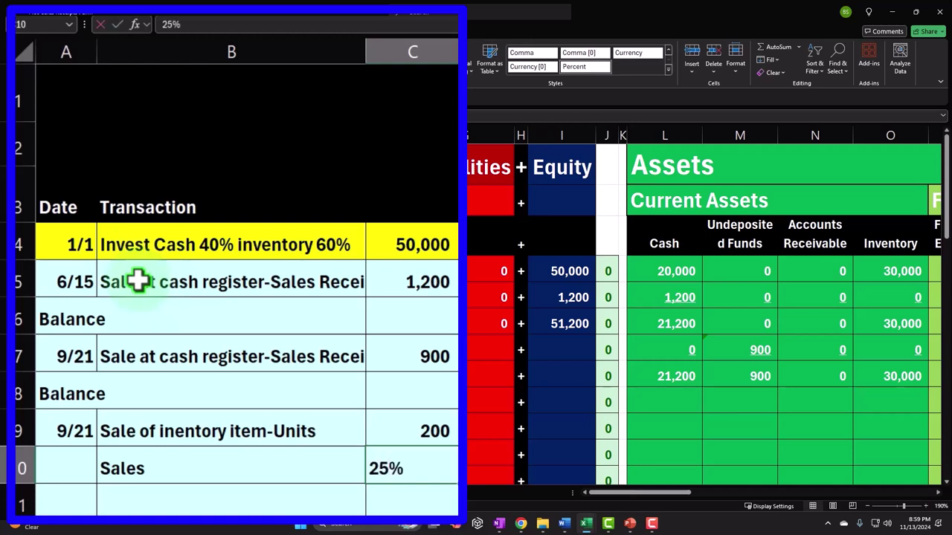
{"action": "type", "text": "0"}
{"action": "key", "text": "Left"}
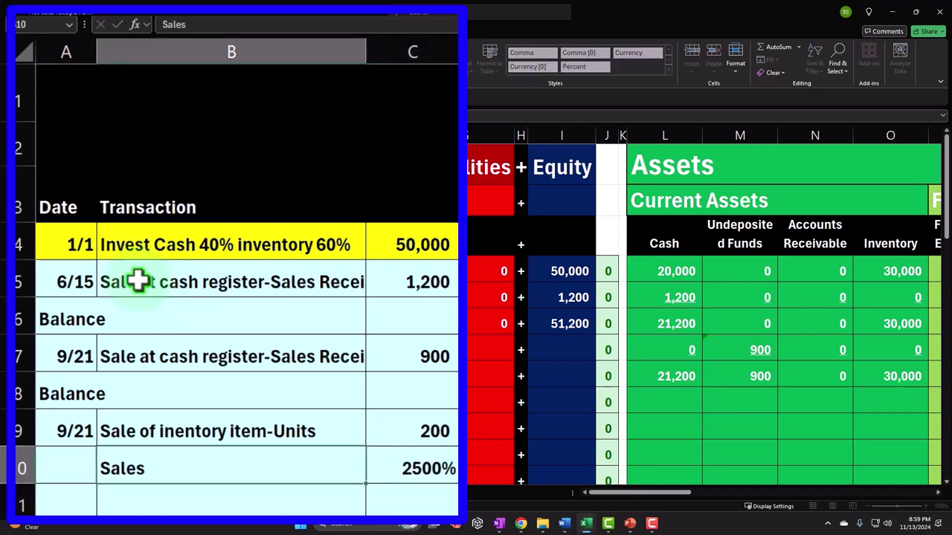
{"action": "key", "text": "Right"}
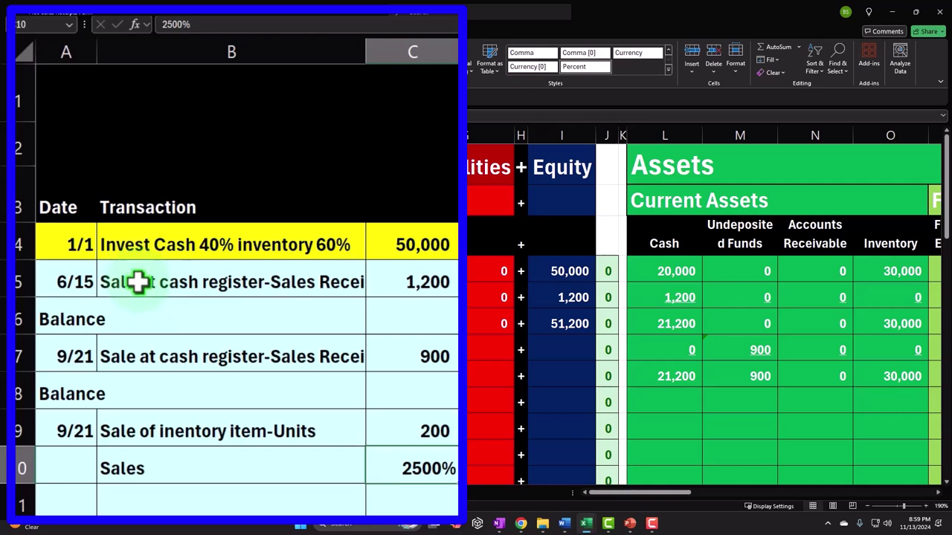
{"action": "left_click", "coordinate": [411, 439]}
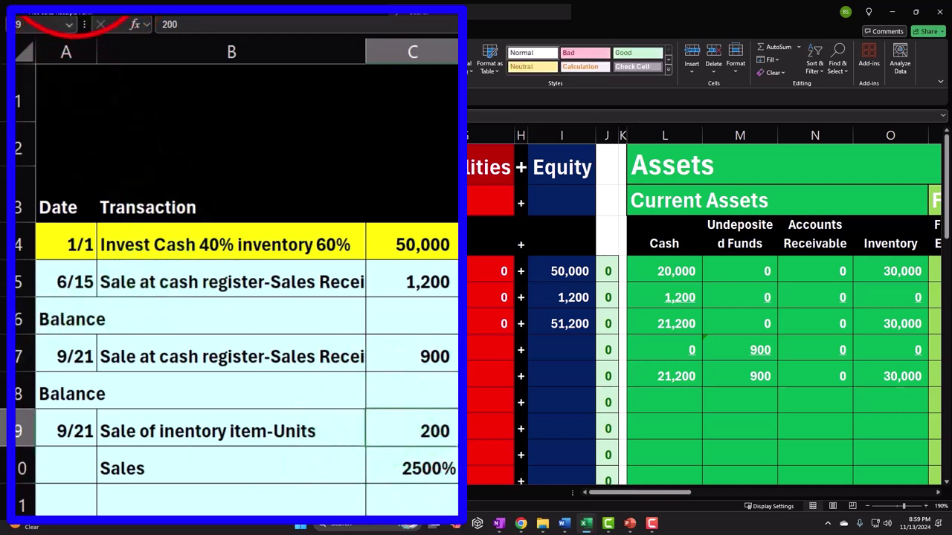
{"action": "left_click", "coordinate": [423, 468]}
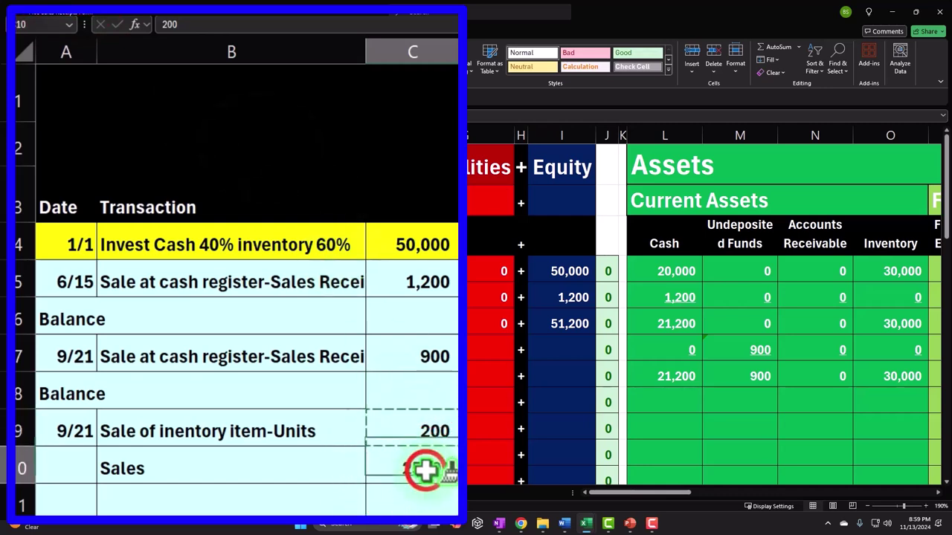
{"action": "type", "text": "2500"}
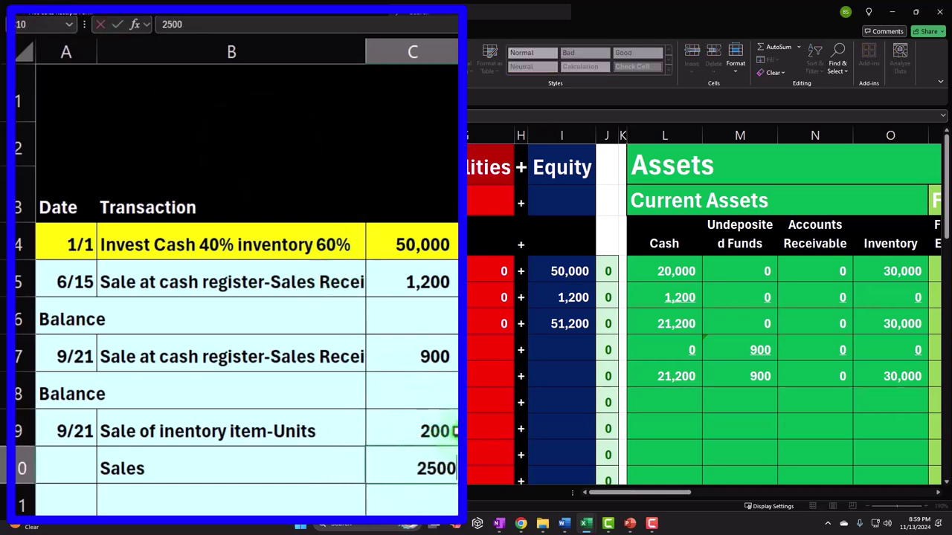
{"action": "key", "text": "Return"}
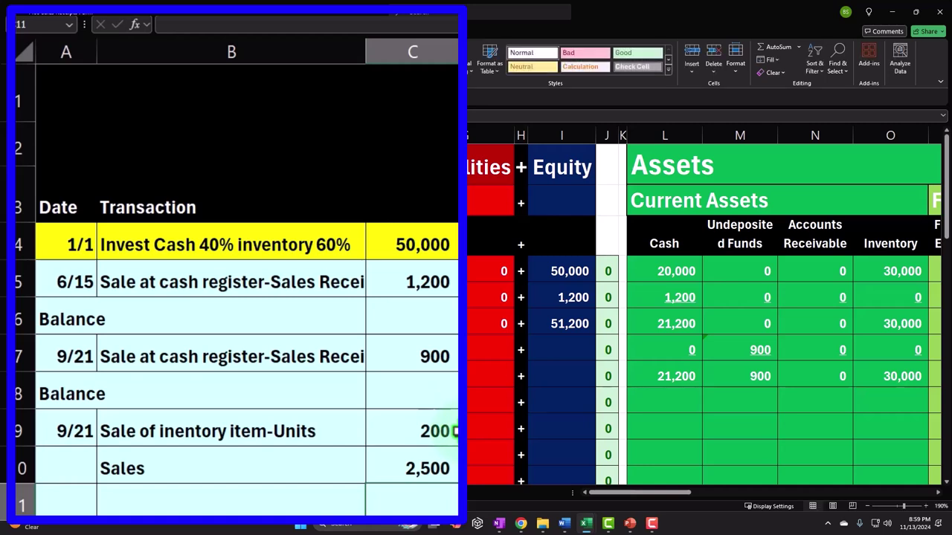
Step: Add the label 'Sales tax rate' in B11
{"action": "left_click", "coordinate": [231, 500]}
{"action": "type", "text": "Sales tax rate"}
{"action": "key", "text": "Tab"}
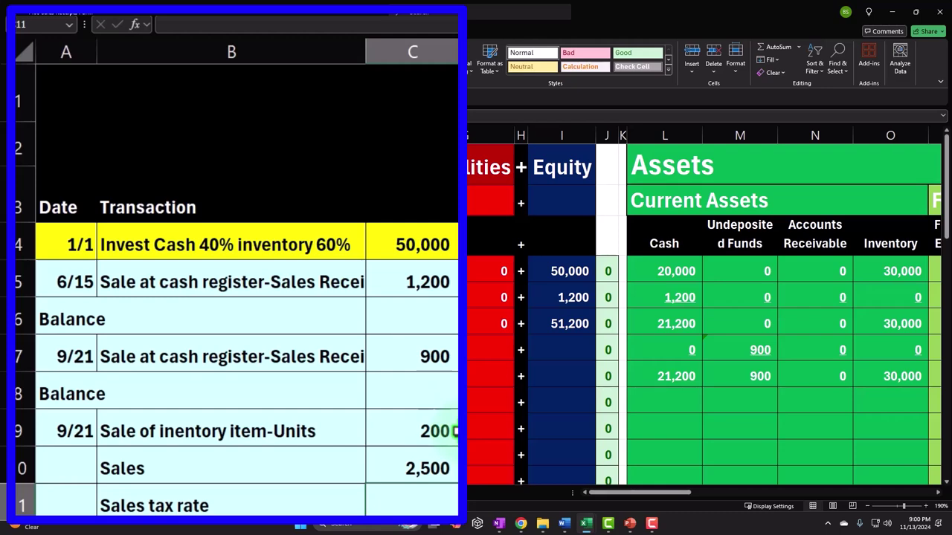
Step: Enter the sales tax rate in C11 and format it as a 5% percentage
{"action": "type", "text": ".07"}
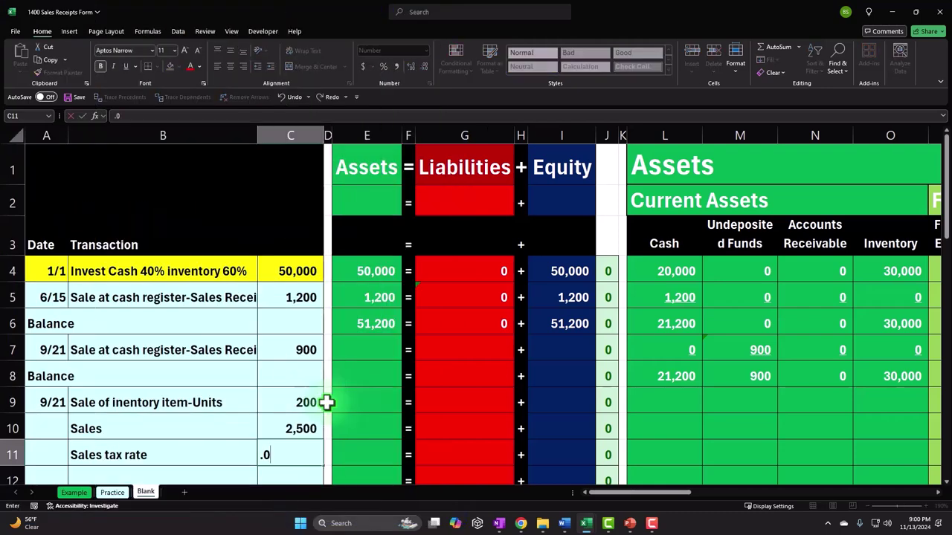
{"action": "key", "text": "Return"}
{"action": "key", "text": "ctrl+z"}
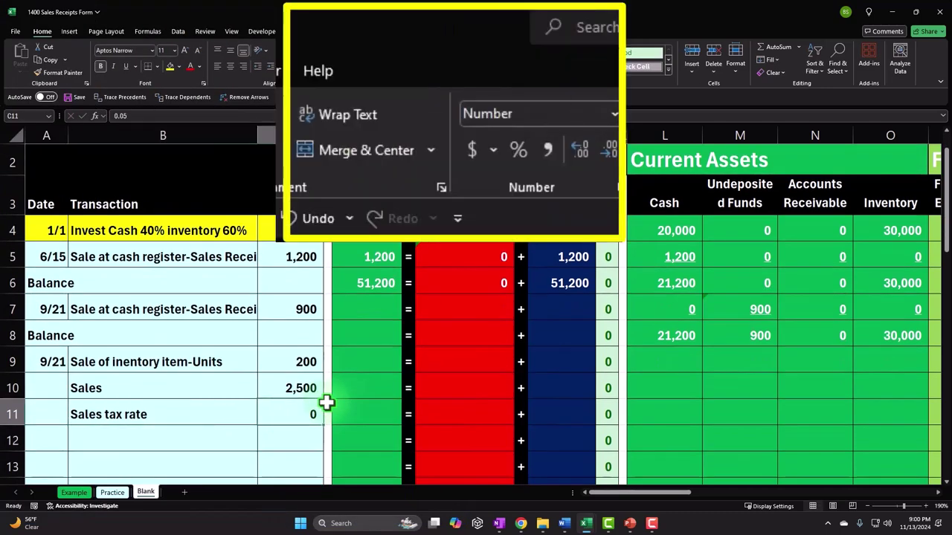
{"action": "left_click", "coordinate": [512, 151]}
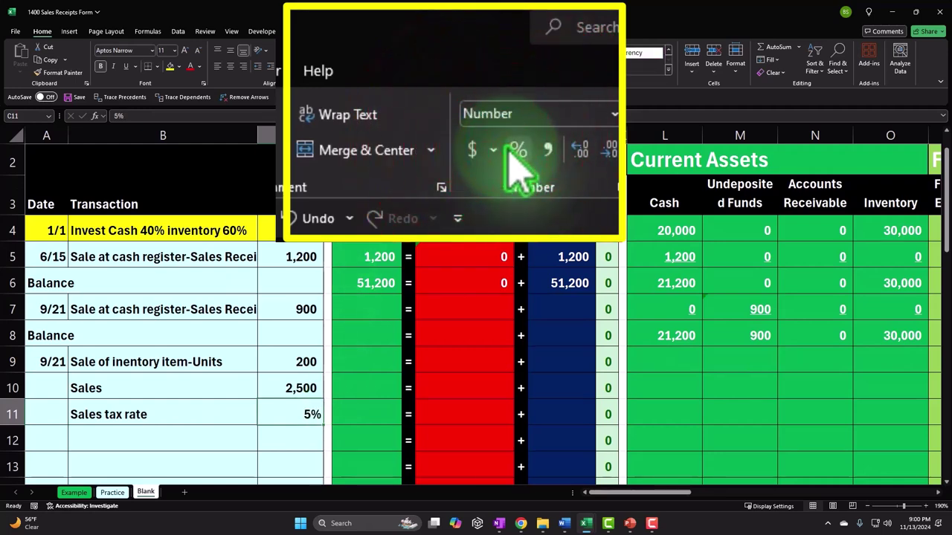
Step: Add a 'Cost per unit' row with a value of 10 in C12
{"action": "left_click", "coordinate": [162, 441]}
{"action": "type", "text": "Cost"}
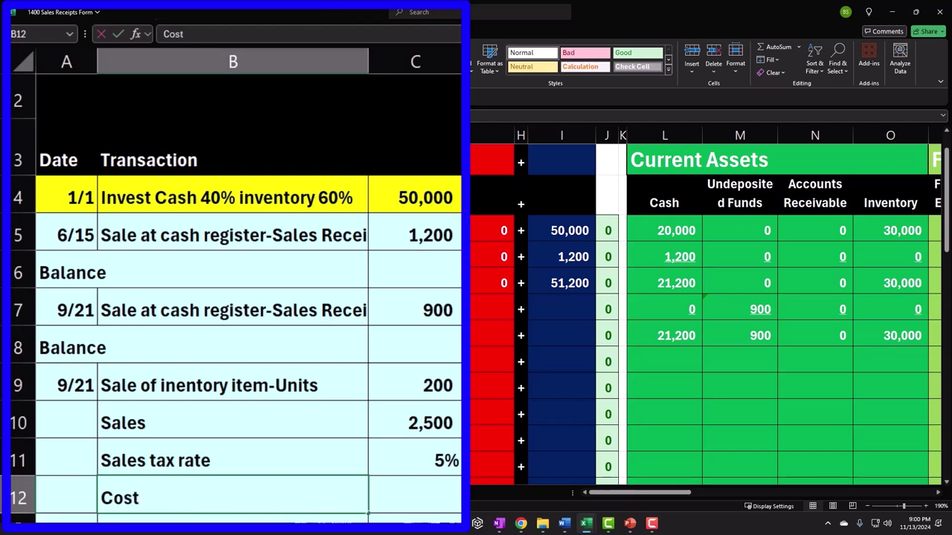
{"action": "type", "text": " per unit"}
{"action": "key", "text": "Tab"}
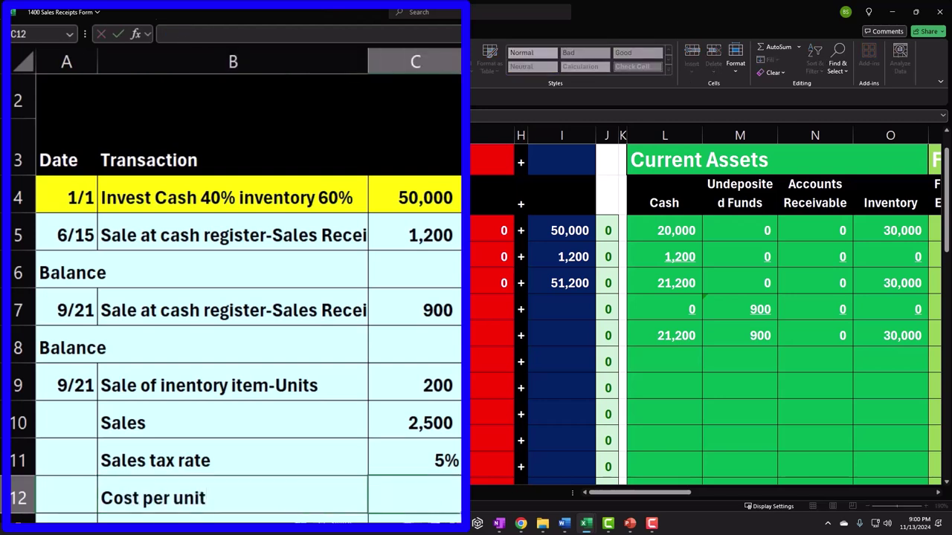
{"action": "type", "text": "10"}
{"action": "key", "text": "Return"}
{"action": "key", "text": "Up"}
{"action": "key", "text": "Up"}
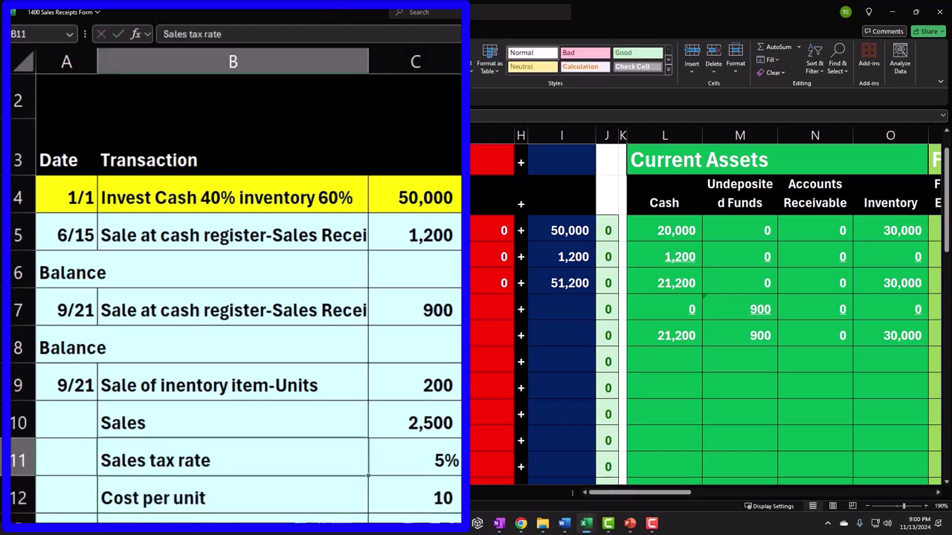
{"action": "key", "text": "Right"}
{"action": "key", "text": "Up"}
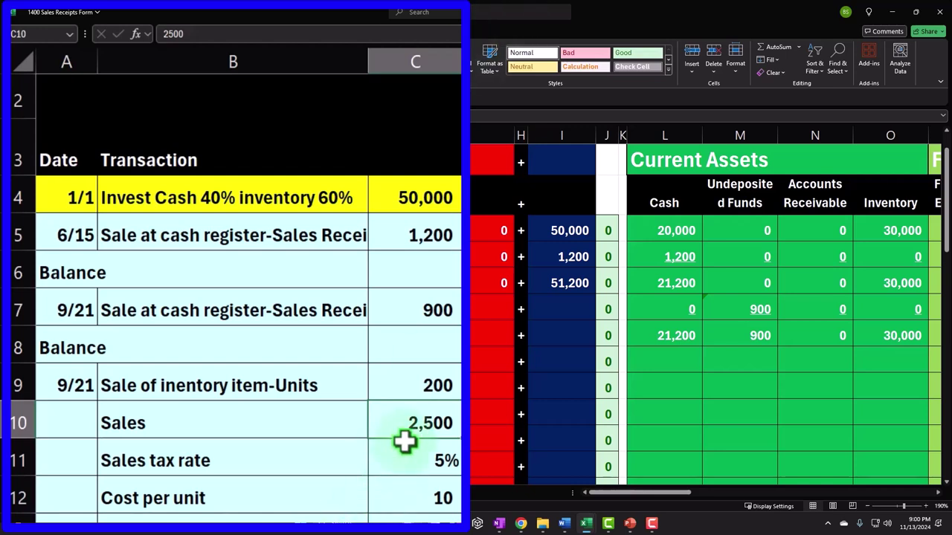
{"action": "left_click", "coordinate": [403, 490]}
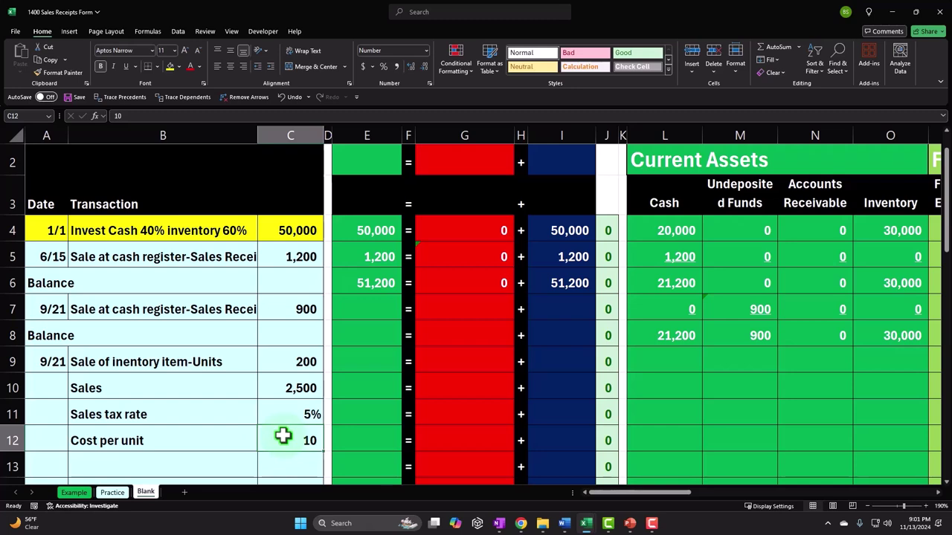
{"action": "key", "text": "Right"}
{"action": "key", "text": "Right"}
{"action": "key", "text": "Right"}
{"action": "key", "text": "Right"}
{"action": "key", "text": "Right"}
{"action": "key", "text": "Right"}
{"action": "key", "text": "Right"}
{"action": "key", "text": "Right"}
{"action": "key", "text": "Right"}
{"action": "key", "text": "Right"}
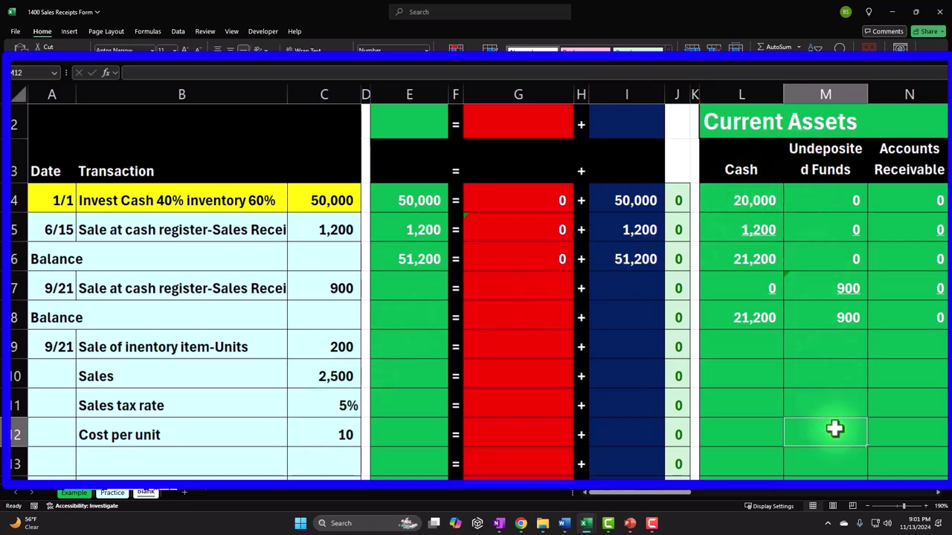
Step: Enter =C10+C10*C11 in row 12's Undeposited Funds cell, giving 2,625
{"action": "type", "text": "="}
{"action": "key", "text": "Left"}
{"action": "key", "text": "Left"}
{"action": "key", "text": "Left"}
{"action": "key", "text": "Left"}
{"action": "key", "text": "Left"}
{"action": "key", "text": "Left"}
{"action": "key", "text": "Left"}
{"action": "key", "text": "Left"}
{"action": "key", "text": "Left"}
{"action": "key", "text": "Left"}
{"action": "key", "text": "Up"}
{"action": "key", "text": "Up"}
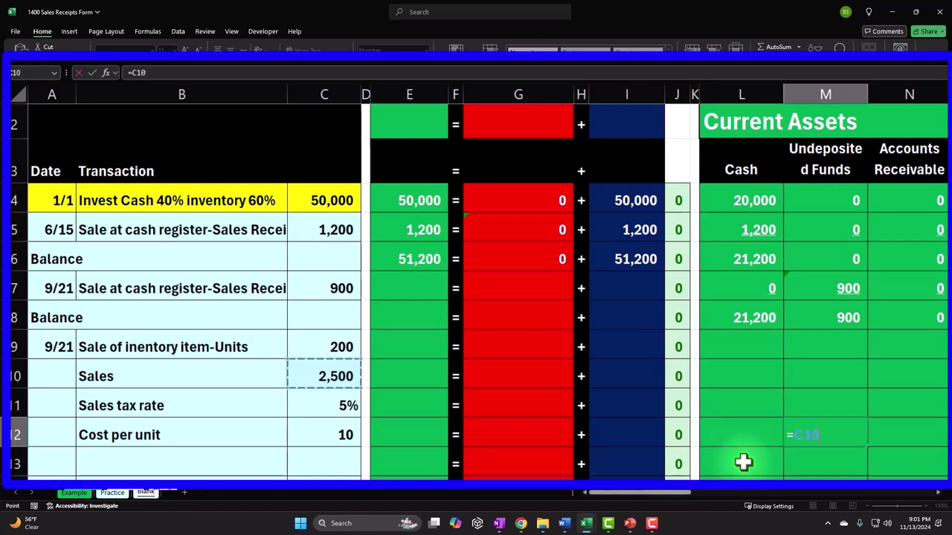
{"action": "type", "text": "+"}
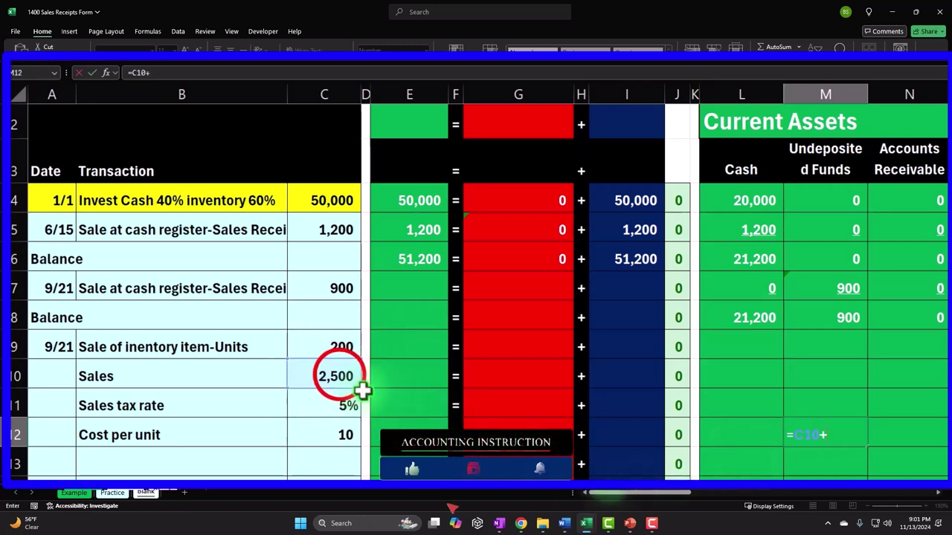
{"action": "left_click", "coordinate": [339, 376]}
{"action": "type", "text": "*"}
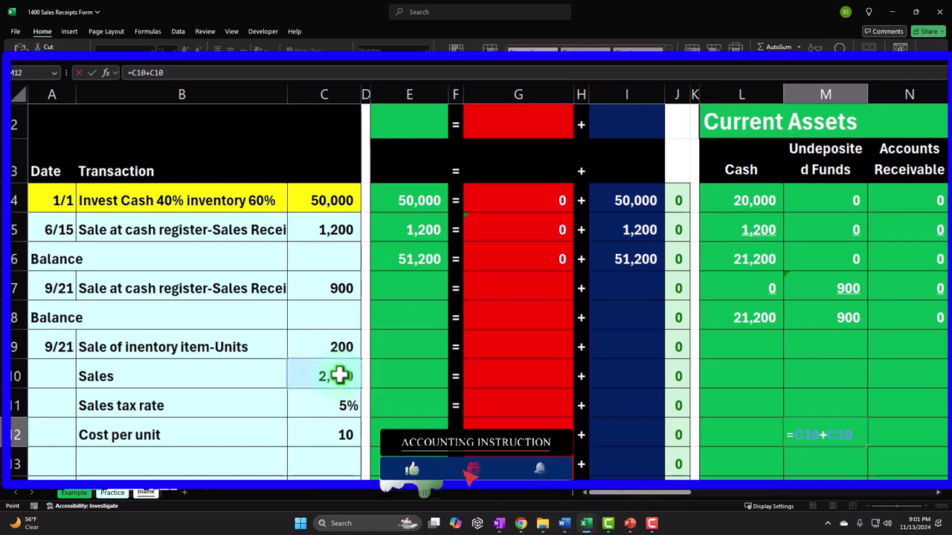
{"action": "left_click", "coordinate": [331, 404]}
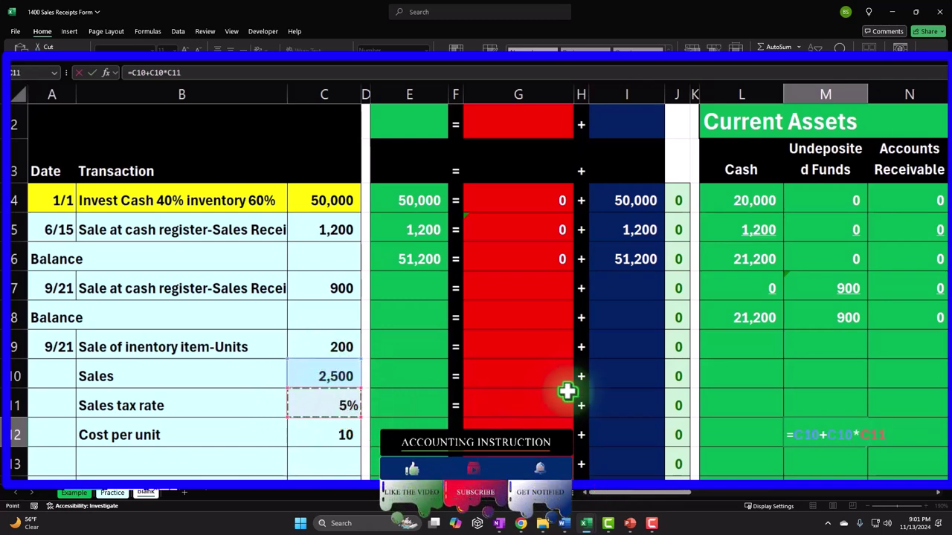
{"action": "key", "text": "Return"}
{"action": "key", "text": "Up"}
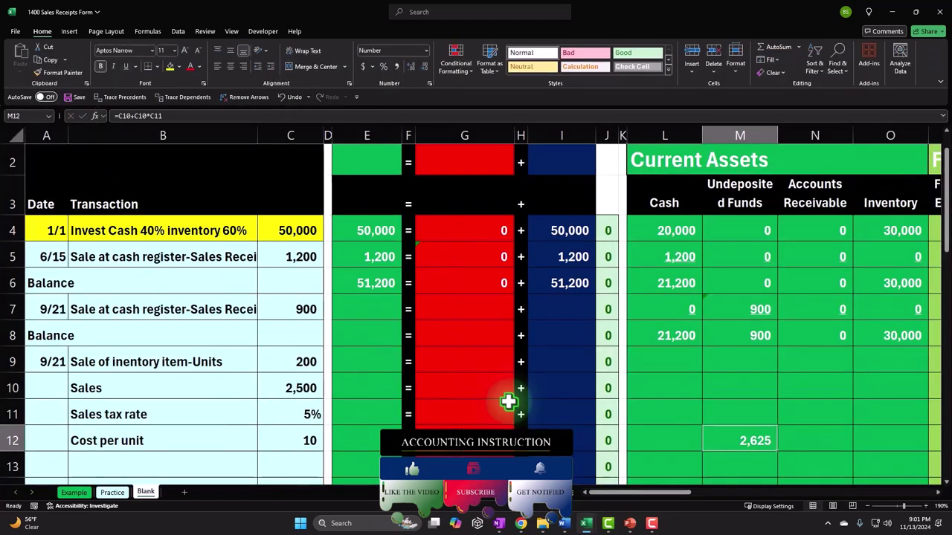
{"action": "key", "text": "Right"}
{"action": "key", "text": "Right"}
{"action": "key", "text": "Right"}
{"action": "key", "text": "Right"}
{"action": "key", "text": "Right"}
{"action": "key", "text": "Right"}
{"action": "key", "text": "Right"}
{"action": "key", "text": "Right"}
{"action": "key", "text": "Right"}
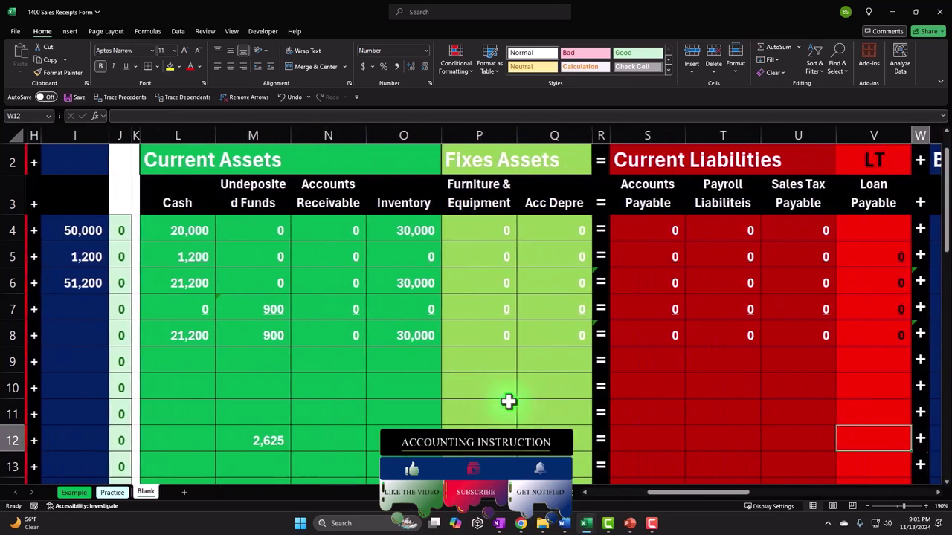
{"action": "key", "text": "Right"}
{"action": "key", "text": "Right"}
{"action": "key", "text": "Right"}
{"action": "key", "text": "Right"}
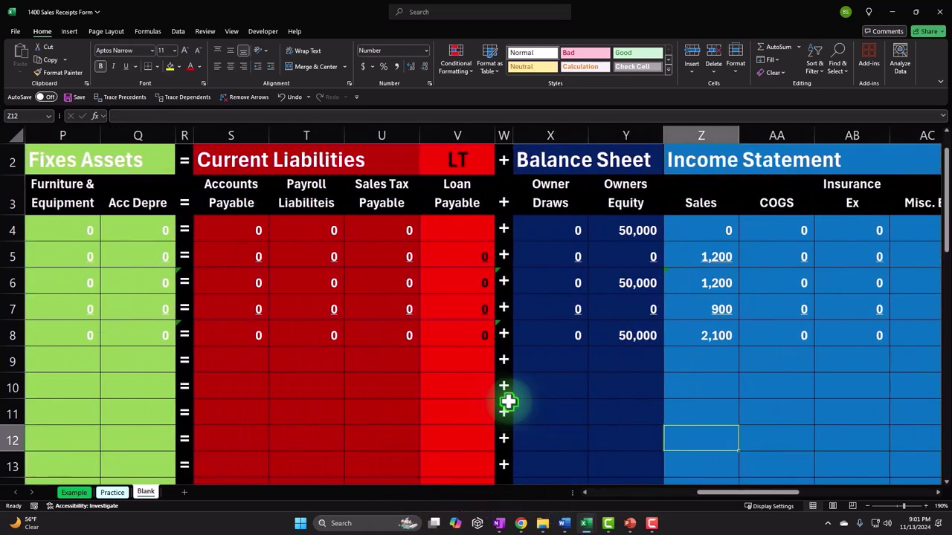
Step: Enter =C10 in the row 12 Sales cell to show 2,500
{"action": "type", "text": "="}
{"action": "key", "text": "Left"}
{"action": "key", "text": "Left"}
{"action": "key", "text": "Left"}
{"action": "key", "text": "Left"}
{"action": "key", "text": "Left"}
{"action": "key", "text": "Left"}
{"action": "key", "text": "Left"}
{"action": "key", "text": "Left"}
{"action": "key", "text": "Left"}
{"action": "key", "text": "Left"}
{"action": "key", "text": "Left"}
{"action": "key", "text": "Left"}
{"action": "key", "text": "Left"}
{"action": "key", "text": "Left"}
{"action": "key", "text": "Left"}
{"action": "key", "text": "Left"}
{"action": "key", "text": "Left"}
{"action": "key", "text": "Left"}
{"action": "key", "text": "Left"}
{"action": "key", "text": "Left"}
{"action": "key", "text": "Up"}
{"action": "key", "text": "Up"}
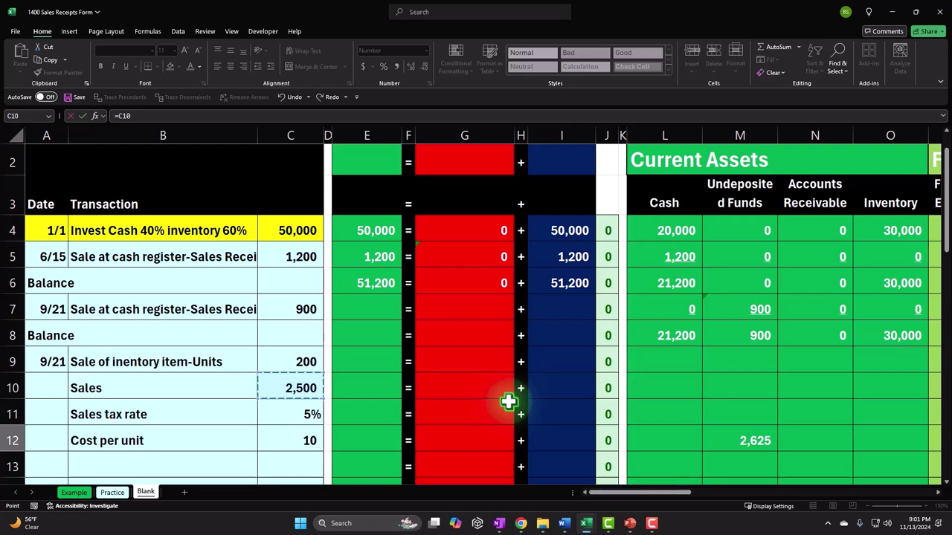
{"action": "key", "text": "Return"}
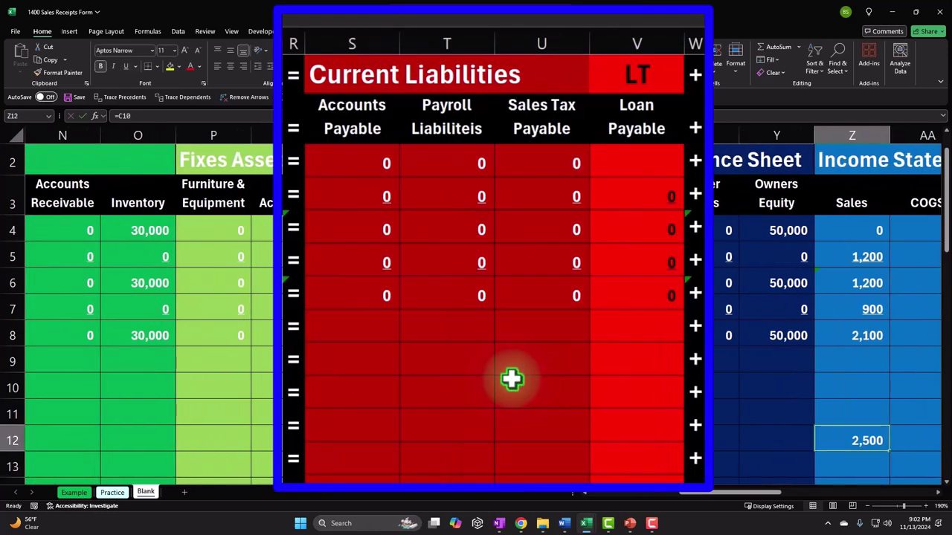
{"action": "key", "text": "Left"}
{"action": "key", "text": "Left"}
{"action": "key", "text": "Left"}
{"action": "key", "text": "Left"}
{"action": "key", "text": "Left"}
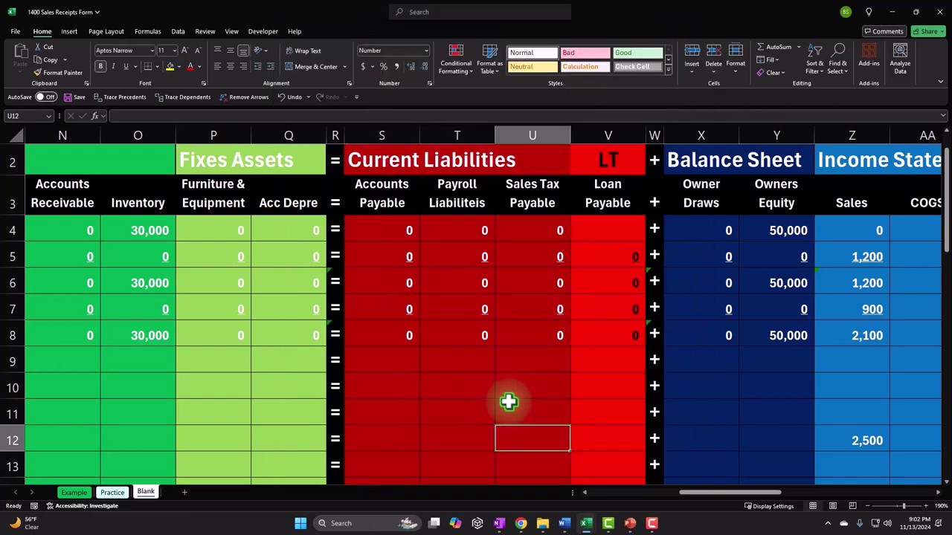
Step: Enter =C10*C11 in row 12's Sales Tax Payable cell, giving 125
{"action": "type", "text": "="}
{"action": "key", "text": "Left"}
{"action": "key", "text": "Left"}
{"action": "key", "text": "Left"}
{"action": "key", "text": "Left"}
{"action": "key", "text": "Left"}
{"action": "key", "text": "Left"}
{"action": "key", "text": "Left"}
{"action": "key", "text": "Left"}
{"action": "key", "text": "Left"}
{"action": "key", "text": "Left"}
{"action": "key", "text": "Left"}
{"action": "key", "text": "Left"}
{"action": "key", "text": "Left"}
{"action": "key", "text": "Left"}
{"action": "key", "text": "Left"}
{"action": "key", "text": "Left"}
{"action": "key", "text": "Left"}
{"action": "key", "text": "Left"}
{"action": "key", "text": "Up"}
{"action": "key", "text": "Up"}
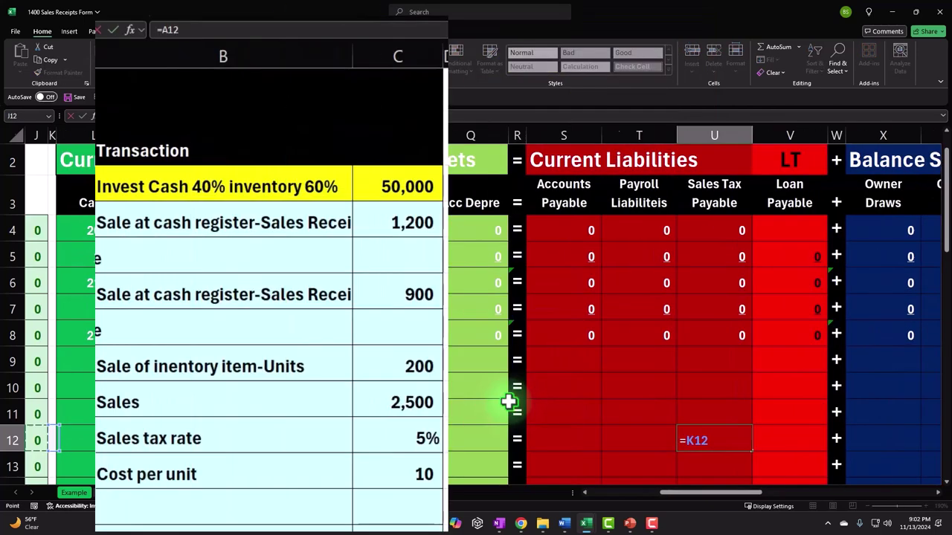
{"action": "type", "text": "*"}
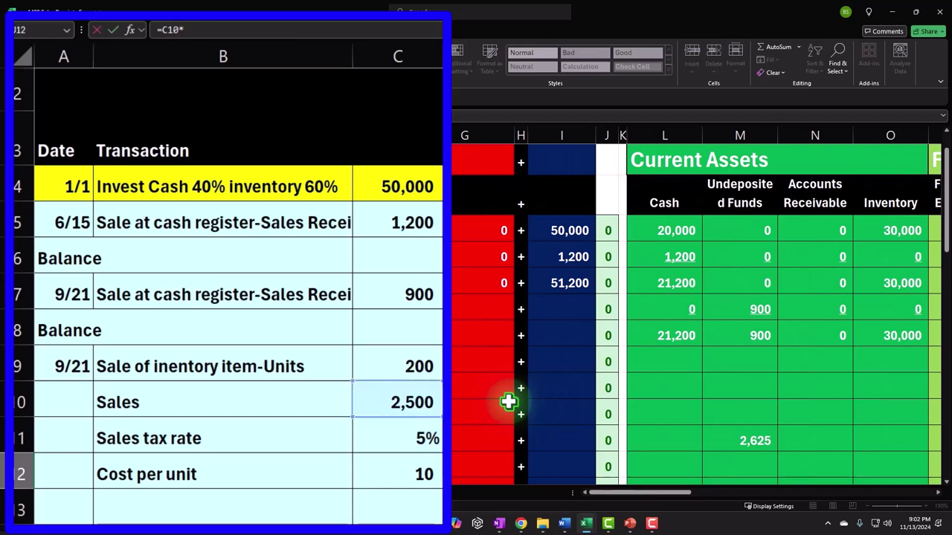
{"action": "left_click", "coordinate": [278, 414]}
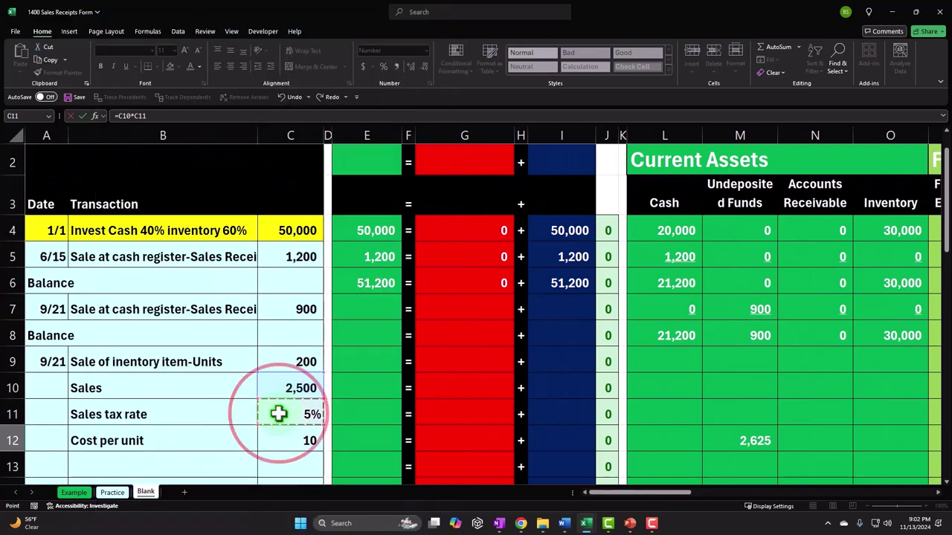
{"action": "key", "text": "Return"}
{"action": "key", "text": "Right"}
{"action": "key", "text": "Left"}
{"action": "key", "text": "Left"}
{"action": "key", "text": "Left"}
{"action": "key", "text": "Left"}
{"action": "key", "text": "Left"}
{"action": "key", "text": "Left"}
{"action": "key", "text": "Left"}
{"action": "key", "text": "Left"}
{"action": "key", "text": "Left"}
{"action": "key", "text": "Left"}
{"action": "key", "text": "Left"}
{"action": "key", "text": "Left"}
{"action": "key", "text": "Left"}
{"action": "key", "text": "Left"}
{"action": "key", "text": "Left"}
{"action": "key", "text": "Left"}
{"action": "key", "text": "Left"}
{"action": "key", "text": "Left"}
{"action": "key", "text": "Left"}
{"action": "key", "text": "Left"}
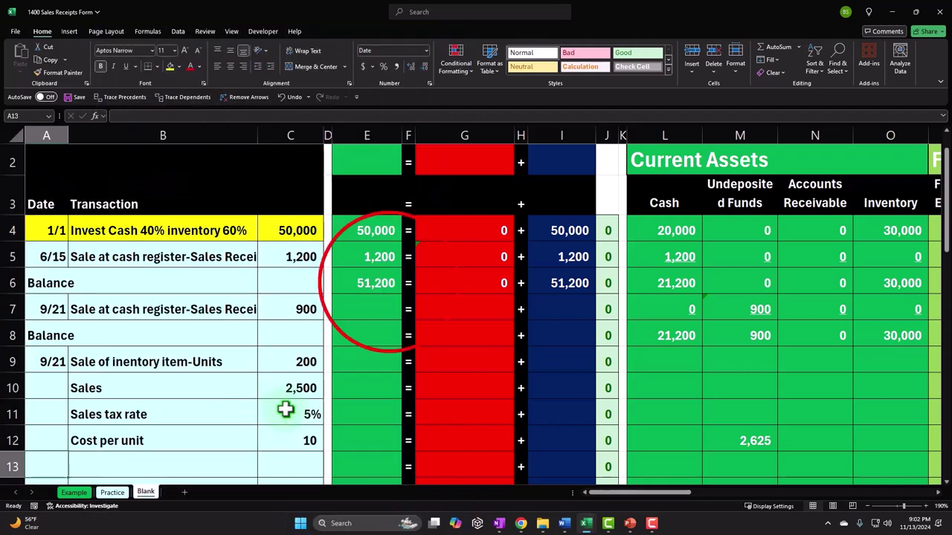
Step: Copy the Assets, Liabilities and Equity total formulas in E6, G6 and I6 down two rows
{"action": "left_click", "coordinate": [389, 282]}
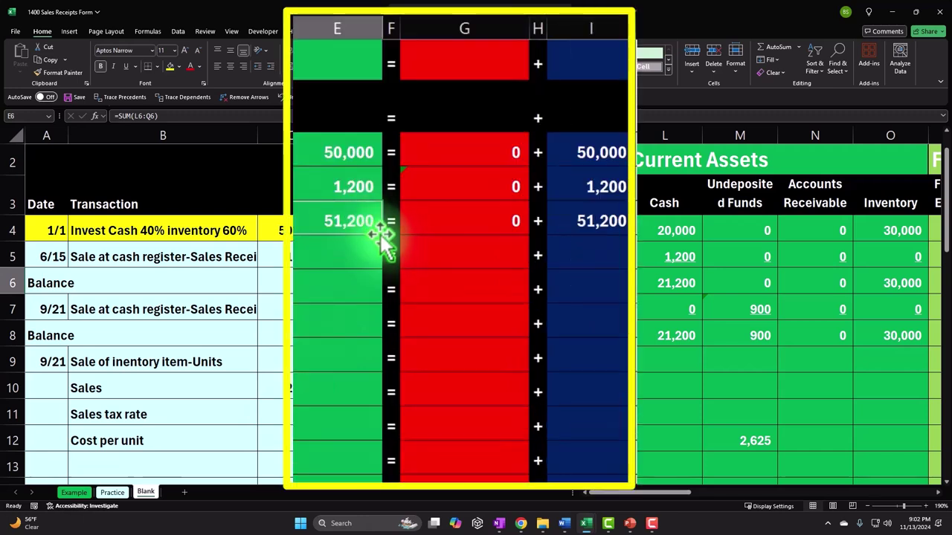
{"action": "left_click_drag", "start_coordinate": [384, 237], "coordinate": [385, 291]}
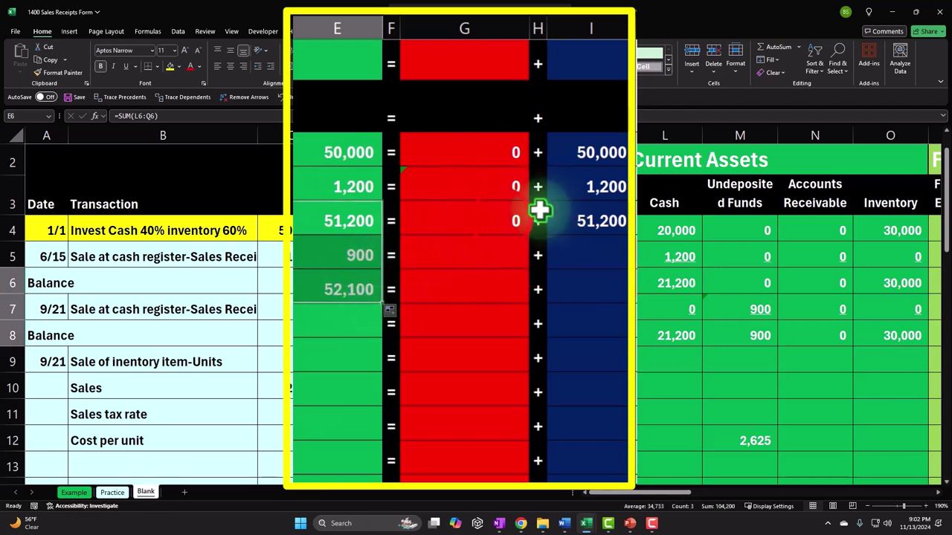
{"action": "left_click", "coordinate": [507, 222]}
{"action": "left_click_drag", "start_coordinate": [526, 236], "coordinate": [530, 282]}
{"action": "left_click", "coordinate": [603, 221]}
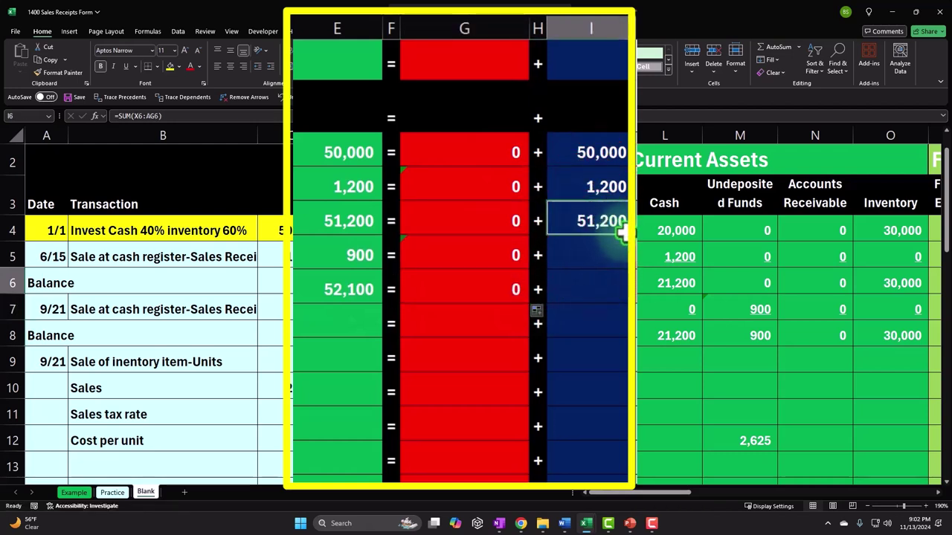
{"action": "left_click_drag", "start_coordinate": [626, 234], "coordinate": [616, 308]}
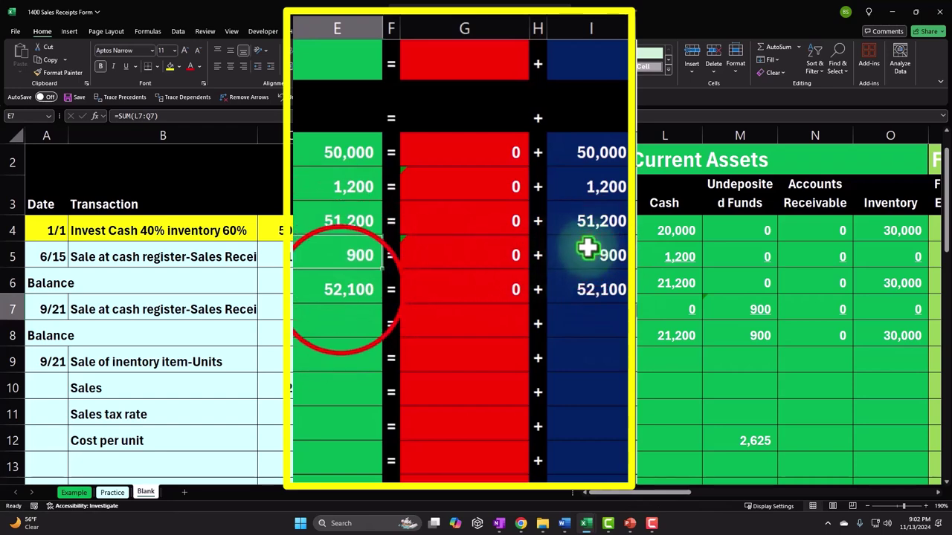
Step: Extend the E8, I8 and G8 totals down to row 12 and confirm 2,625 = 125 + 2,500
{"action": "left_click", "coordinate": [338, 291]}
{"action": "scroll", "coordinate": [338, 290], "scroll_direction": "up", "scroll_amount": 1}
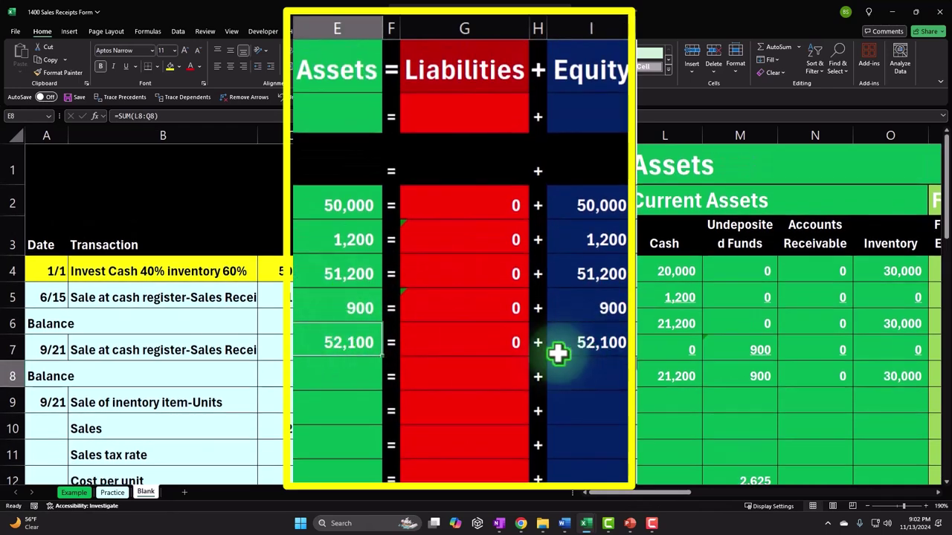
{"action": "left_click_drag", "start_coordinate": [379, 354], "coordinate": [380, 480]}
{"action": "scroll", "coordinate": [365, 432], "scroll_direction": "down", "scroll_amount": 1}
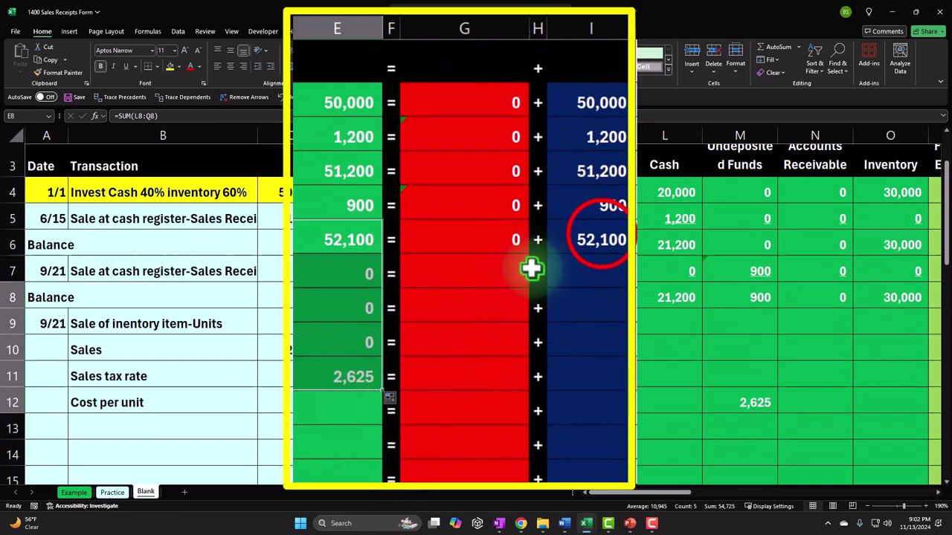
{"action": "left_click", "coordinate": [606, 242]}
{"action": "left_click_drag", "start_coordinate": [617, 250], "coordinate": [623, 381]}
{"action": "left_click", "coordinate": [513, 246]}
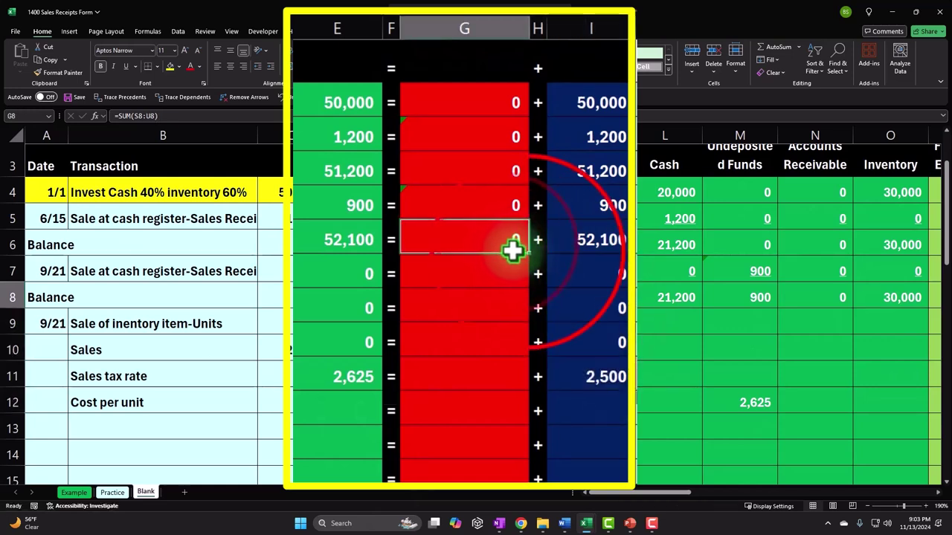
{"action": "left_click_drag", "start_coordinate": [529, 254], "coordinate": [524, 388]}
{"action": "left_click", "coordinate": [588, 380]}
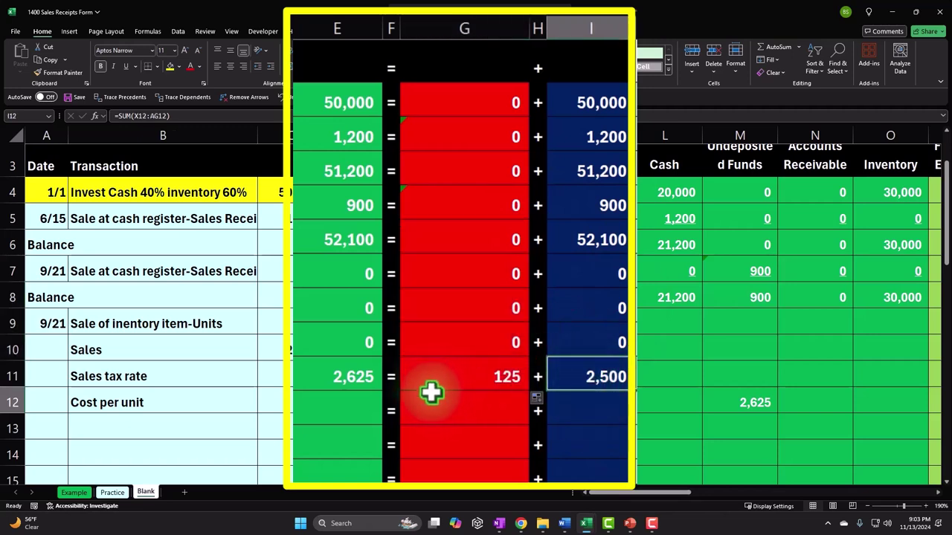
{"action": "left_click_drag", "start_coordinate": [457, 371], "coordinate": [573, 372]}
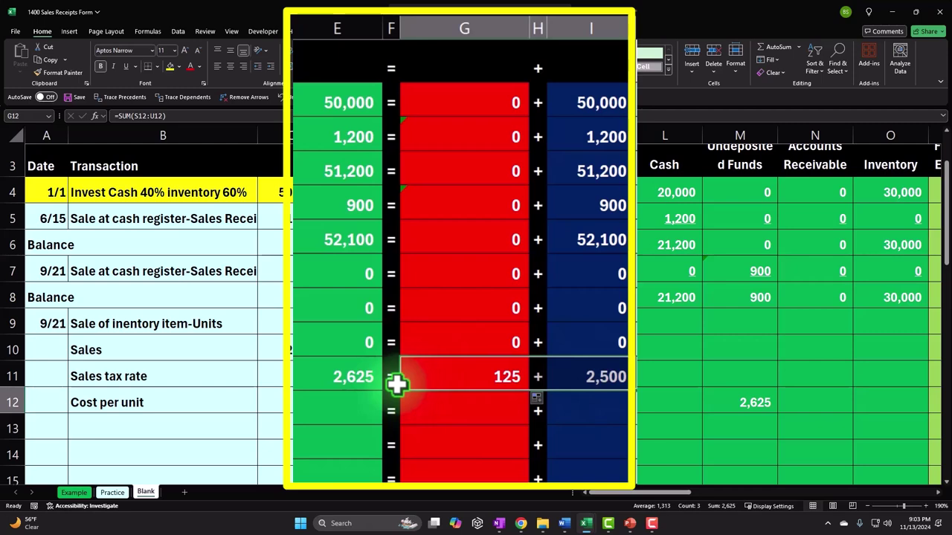
{"action": "left_click", "coordinate": [317, 400]}
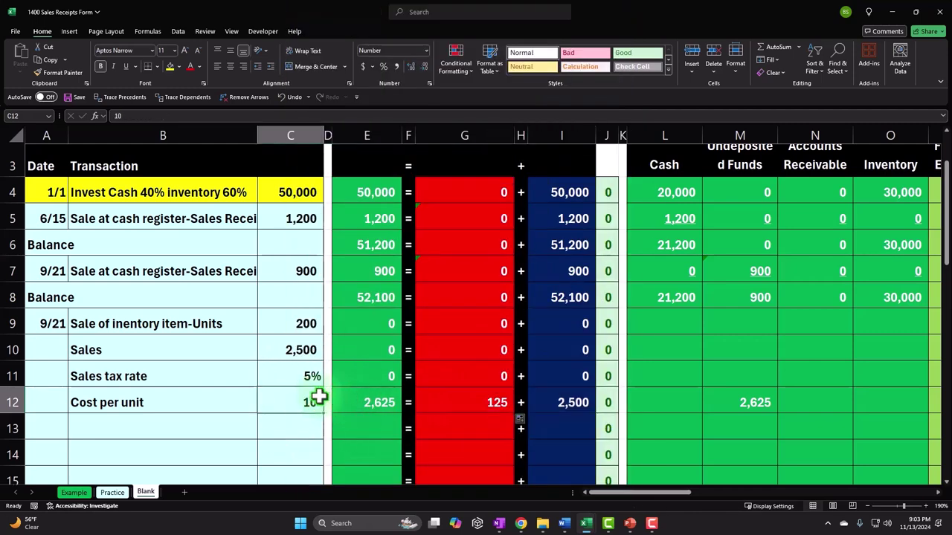
Step: Move right along row 12 to the Unit Change cell AS12 in the Inventory Subsidiary Ledger
{"action": "key", "text": "Right"}
{"action": "key", "text": "Right"}
{"action": "key", "text": "Right"}
{"action": "key", "text": "Right"}
{"action": "key", "text": "Right"}
{"action": "key", "text": "Right"}
{"action": "key", "text": "Right"}
{"action": "key", "text": "Right"}
{"action": "key", "text": "Right"}
{"action": "key", "text": "Right"}
{"action": "key", "text": "Right"}
{"action": "key", "text": "Right"}
{"action": "key", "text": "Right"}
{"action": "key", "text": "Right"}
{"action": "key", "text": "Right"}
{"action": "key", "text": "Right"}
{"action": "key", "text": "Right"}
{"action": "key", "text": "Right"}
{"action": "key", "text": "Right"}
{"action": "key", "text": "Right"}
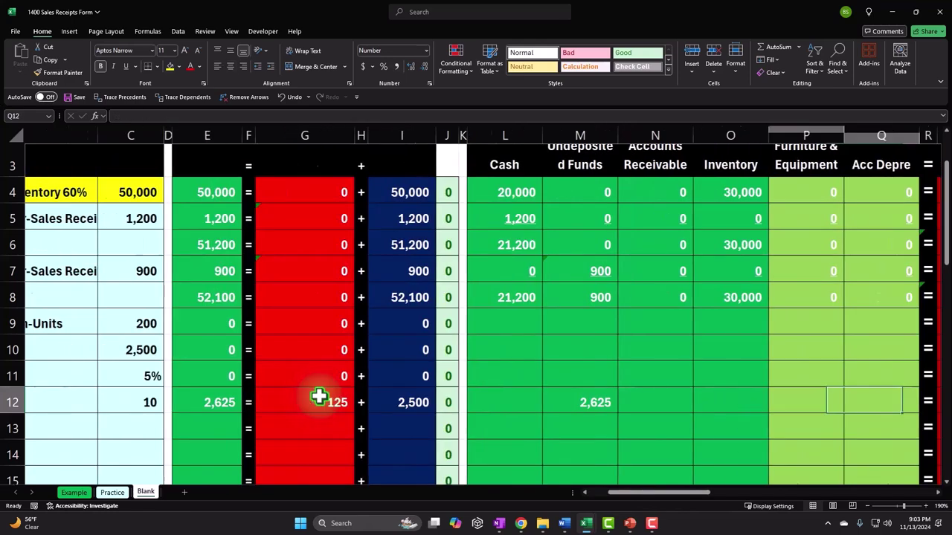
{"action": "key", "text": "Right"}
{"action": "key", "text": "Right"}
{"action": "key", "text": "Right"}
{"action": "key", "text": "Right"}
{"action": "key", "text": "Right"}
{"action": "key", "text": "Right"}
{"action": "key", "text": "Right"}
{"action": "key", "text": "Right"}
{"action": "key", "text": "Right"}
{"action": "key", "text": "Right"}
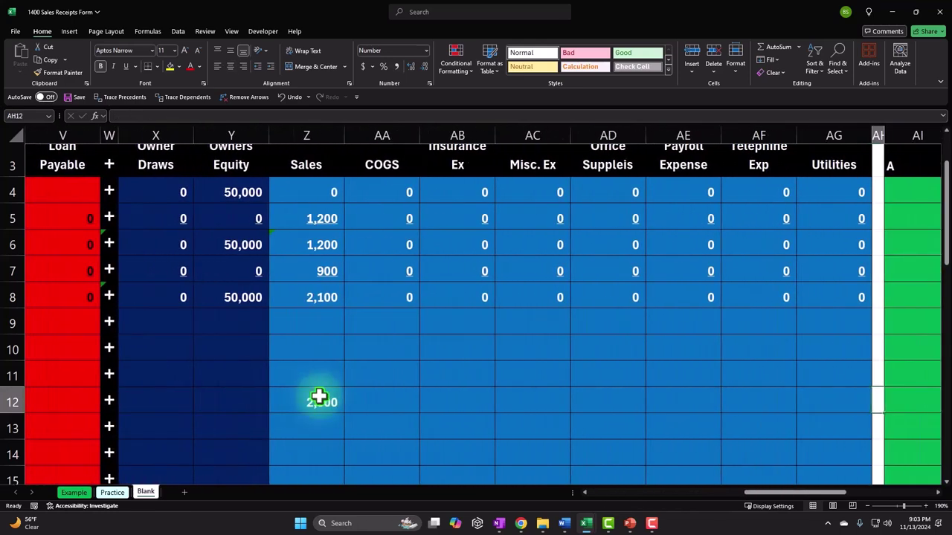
{"action": "key", "text": "Right"}
{"action": "key", "text": "Right"}
{"action": "key", "text": "Right"}
{"action": "key", "text": "Right"}
{"action": "key", "text": "Right"}
{"action": "key", "text": "Right"}
{"action": "key", "text": "Right"}
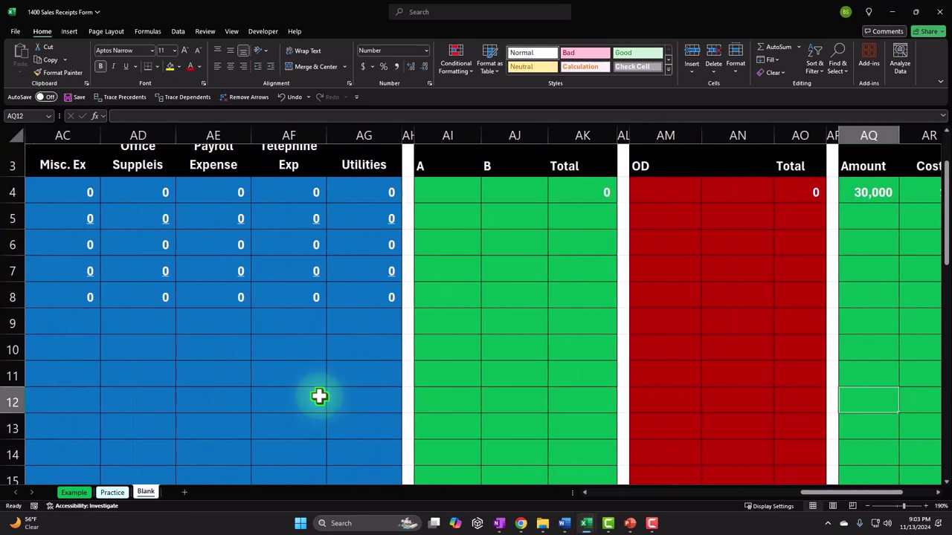
{"action": "scroll", "coordinate": [669, 372], "scroll_direction": "up", "scroll_amount": 1}
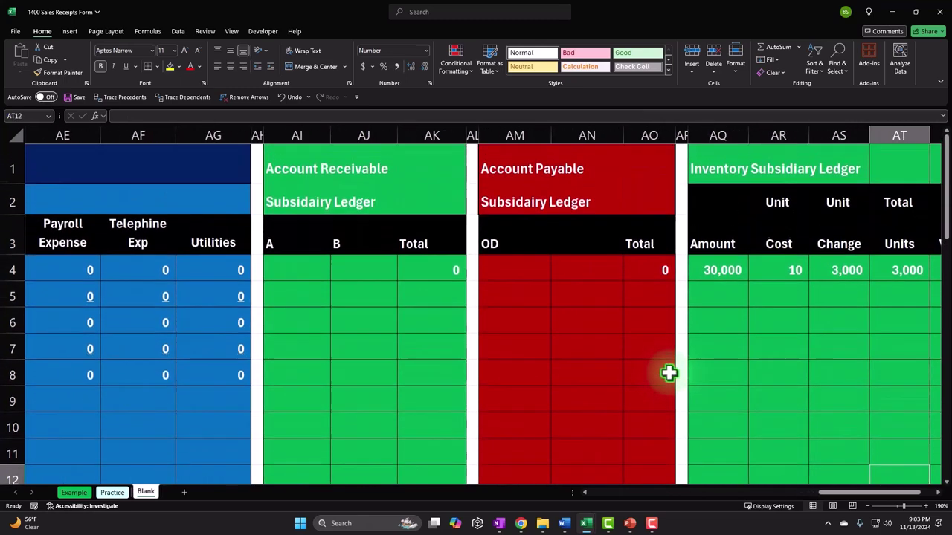
{"action": "scroll", "coordinate": [697, 374], "scroll_direction": "down", "scroll_amount": 1}
{"action": "scroll", "coordinate": [856, 492], "scroll_direction": "right", "scroll_amount": 2}
{"action": "scroll", "coordinate": [883, 240], "scroll_direction": "up", "scroll_amount": 1}
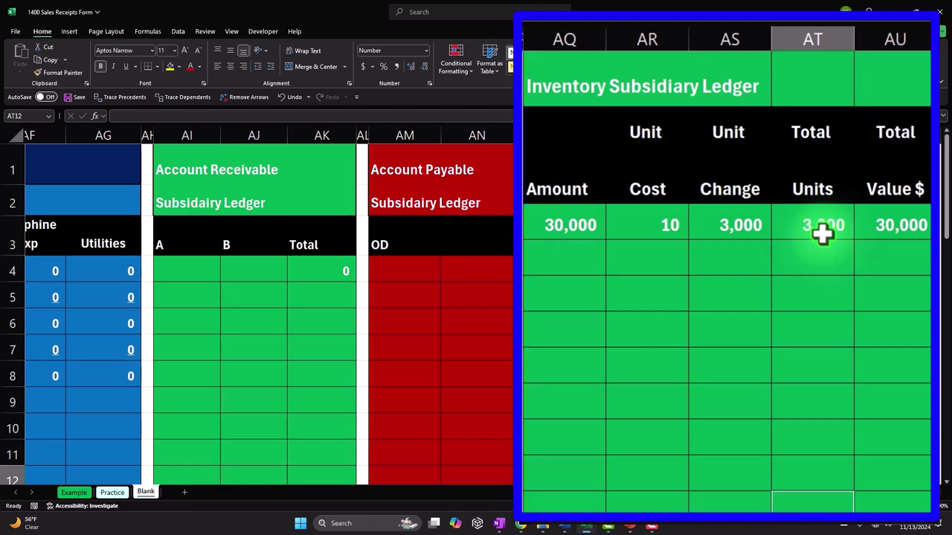
{"action": "scroll", "coordinate": [821, 234], "scroll_direction": "down", "scroll_amount": 1}
{"action": "key", "text": "Left"}
{"action": "key", "text": "Left"}
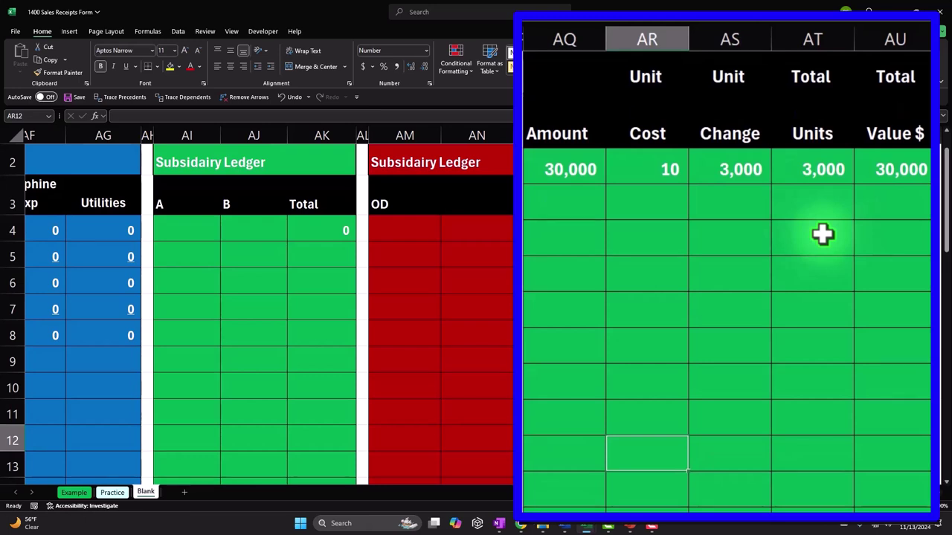
{"action": "key", "text": "Right"}
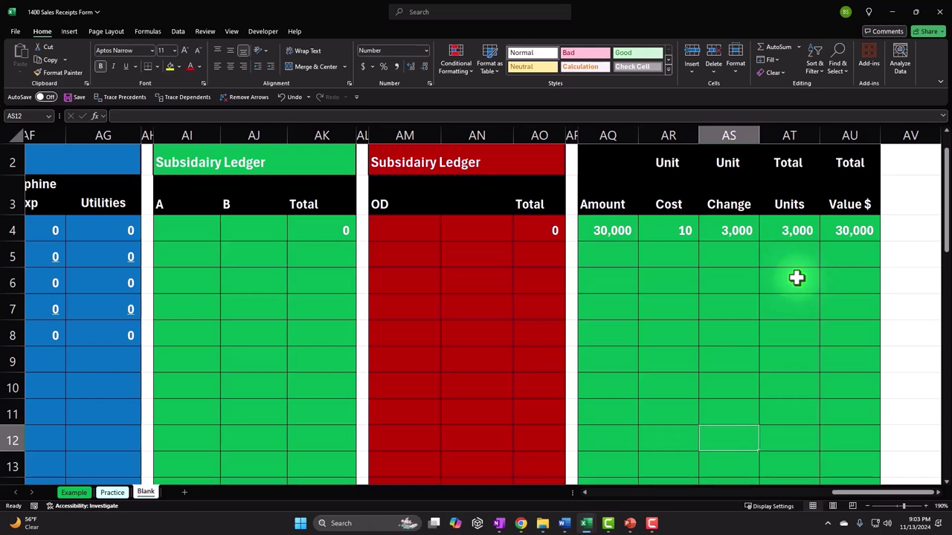
Step: Enter a negative reference to the 200 units sold in C9, giving a (200) unit change in AS12
{"action": "type", "text": "=-"}
{"action": "key", "text": "Left"}
{"action": "key", "text": "Left"}
{"action": "key", "text": "Left"}
{"action": "key", "text": "Left"}
{"action": "key", "text": "Left"}
{"action": "key", "text": "Left"}
{"action": "key", "text": "Left"}
{"action": "key", "text": "Left"}
{"action": "key", "text": "Left"}
{"action": "key", "text": "Left"}
{"action": "key", "text": "Left"}
{"action": "key", "text": "Left"}
{"action": "key", "text": "Left"}
{"action": "key", "text": "Left"}
{"action": "key", "text": "Left"}
{"action": "key", "text": "Left"}
{"action": "key", "text": "Left"}
{"action": "key", "text": "Left"}
{"action": "key", "text": "Left"}
{"action": "key", "text": "Left"}
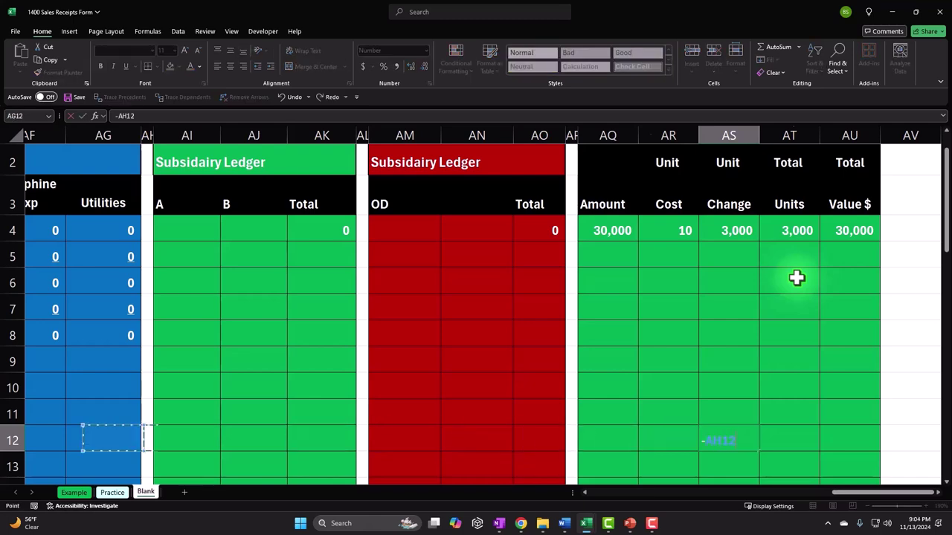
{"action": "key", "text": "Left"}
{"action": "key", "text": "Left"}
{"action": "key", "text": "Left"}
{"action": "key", "text": "Left"}
{"action": "key", "text": "Left"}
{"action": "key", "text": "Left"}
{"action": "key", "text": "Left"}
{"action": "key", "text": "Left"}
{"action": "key", "text": "Left"}
{"action": "key", "text": "Left"}
{"action": "key", "text": "Left"}
{"action": "key", "text": "Left"}
{"action": "key", "text": "Left"}
{"action": "key", "text": "Left"}
{"action": "key", "text": "Left"}
{"action": "key", "text": "Left"}
{"action": "key", "text": "Up"}
{"action": "key", "text": "Up"}
{"action": "key", "text": "Up"}
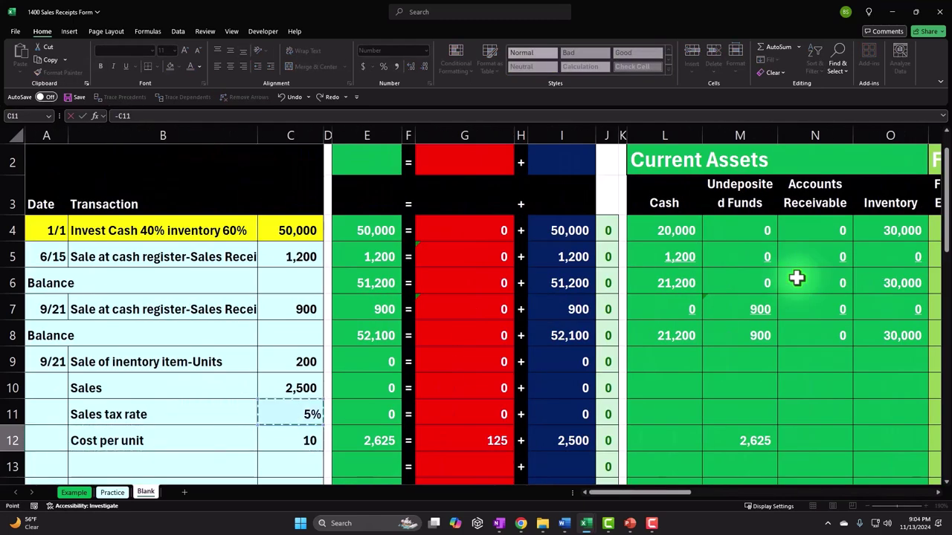
{"action": "key", "text": "Return"}
Step: Set the unit cost in AR12 to =AR2, giving 10
{"action": "key", "text": "Right"}
{"action": "key", "text": "Right"}
{"action": "key", "text": "Right"}
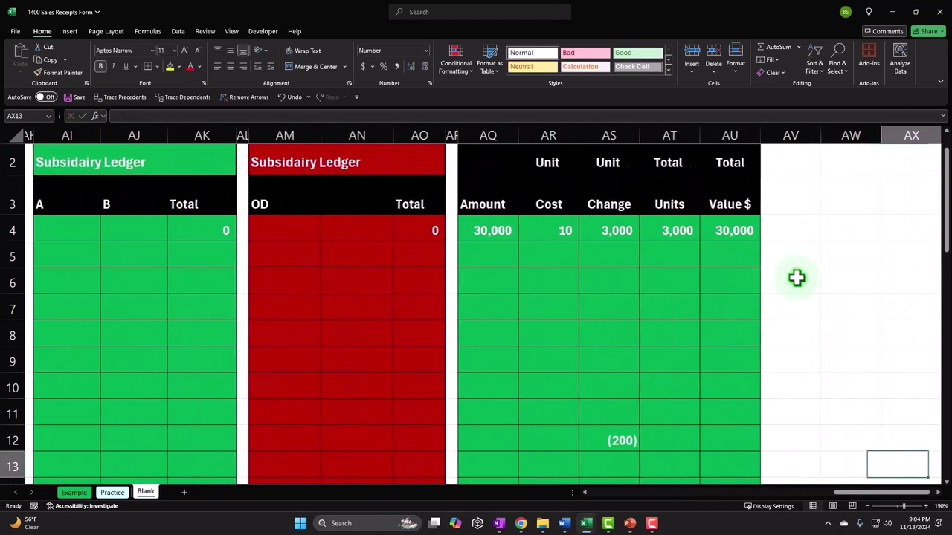
{"action": "key", "text": "Left"}
{"action": "key", "text": "Left"}
{"action": "key", "text": "Left"}
{"action": "key", "text": "Left"}
{"action": "key", "text": "Up"}
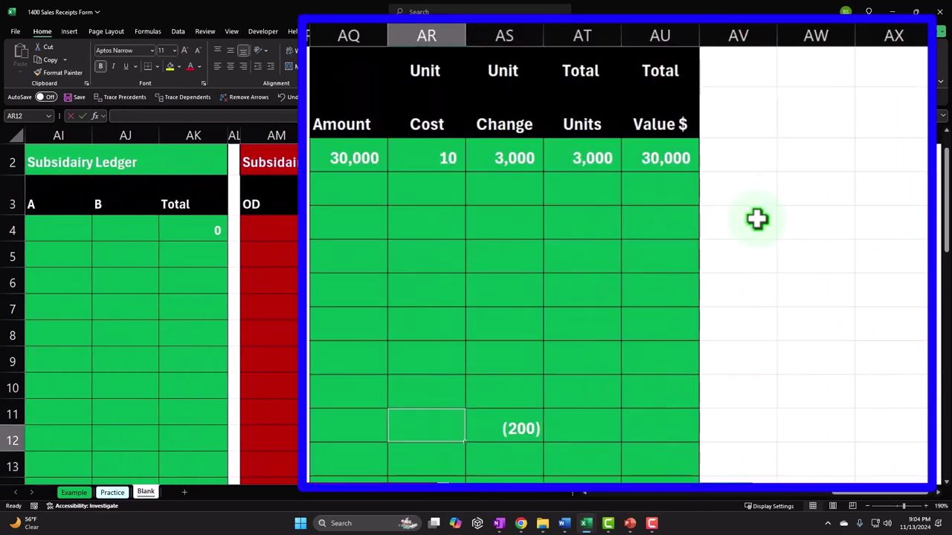
{"action": "type", "text": "="}
{"action": "key", "text": "Up"}
{"action": "key", "text": "Up"}
{"action": "key", "text": "Up"}
{"action": "key", "text": "Up"}
{"action": "key", "text": "Up"}
{"action": "key", "text": "Up"}
{"action": "key", "text": "Up"}
{"action": "key", "text": "Up"}
{"action": "key", "text": "Up"}
{"action": "key", "text": "Up"}
{"action": "key", "text": "Return"}
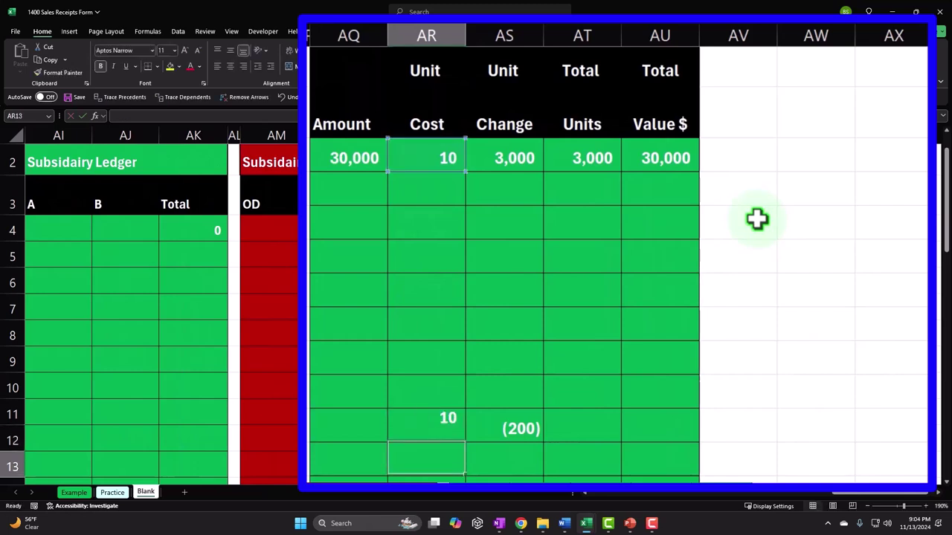
Step: Enter =AS12*AR12 in Amount cell AQ12, giving (2,000)
{"action": "key", "text": "Up"}
{"action": "key", "text": "Left"}
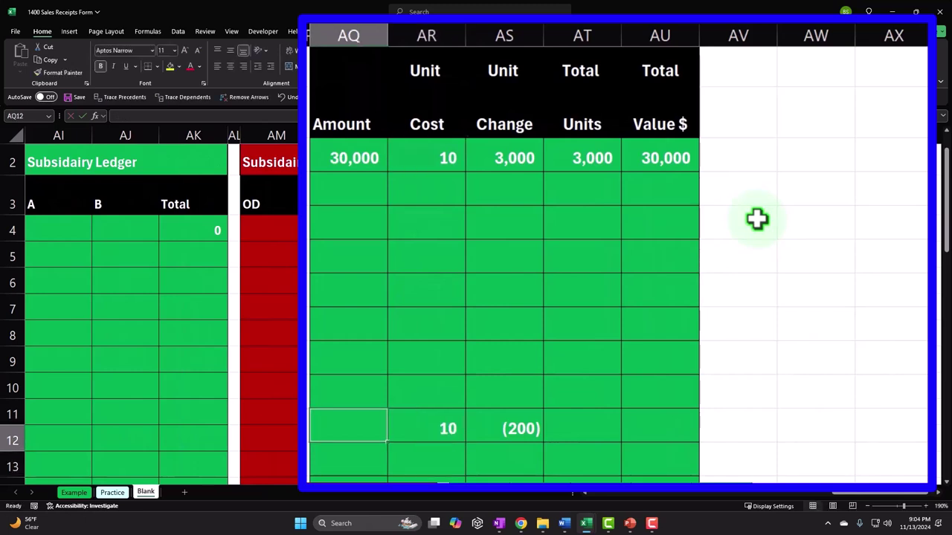
{"action": "type", "text": "="}
{"action": "key", "text": "Right"}
{"action": "key", "text": "Right"}
{"action": "type", "text": "*"}
{"action": "key", "text": "Right"}
{"action": "key", "text": "Return"}
{"action": "key", "text": "Up"}
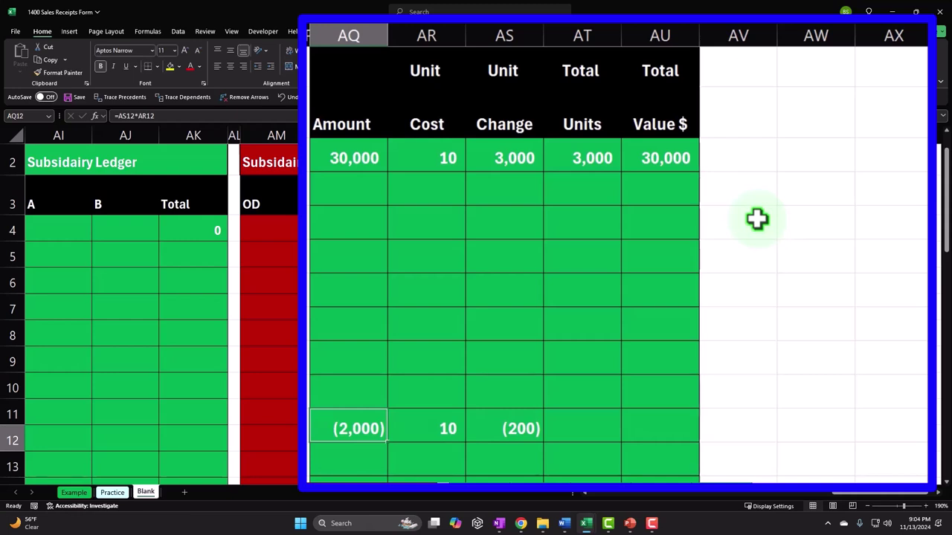
Step: Enter =AT4+AS12 in Total Units cell AT12, giving 2,800 units
{"action": "key", "text": "Right"}
{"action": "key", "text": "Right"}
{"action": "key", "text": "Right"}
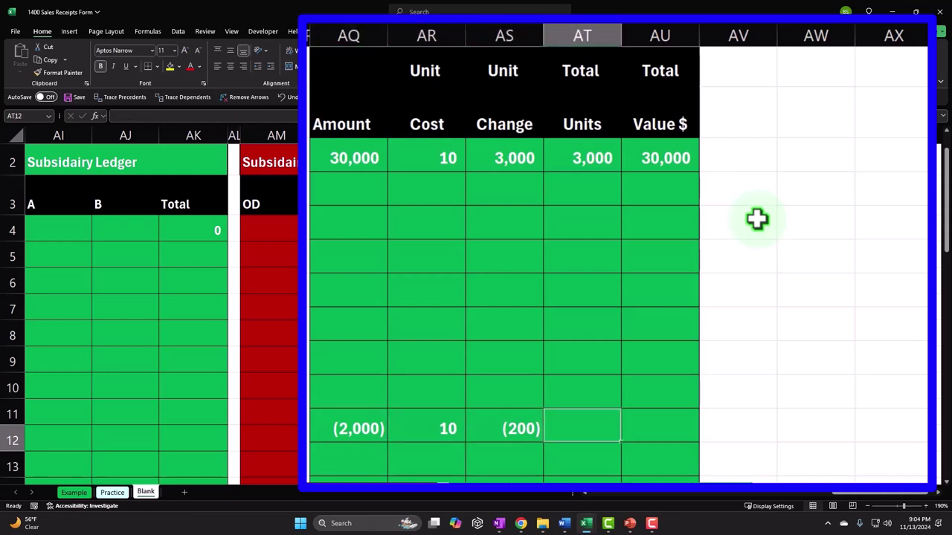
{"action": "type", "text": "="}
{"action": "key", "text": "Up"}
{"action": "key", "text": "Up"}
{"action": "key", "text": "Up"}
{"action": "key", "text": "Up"}
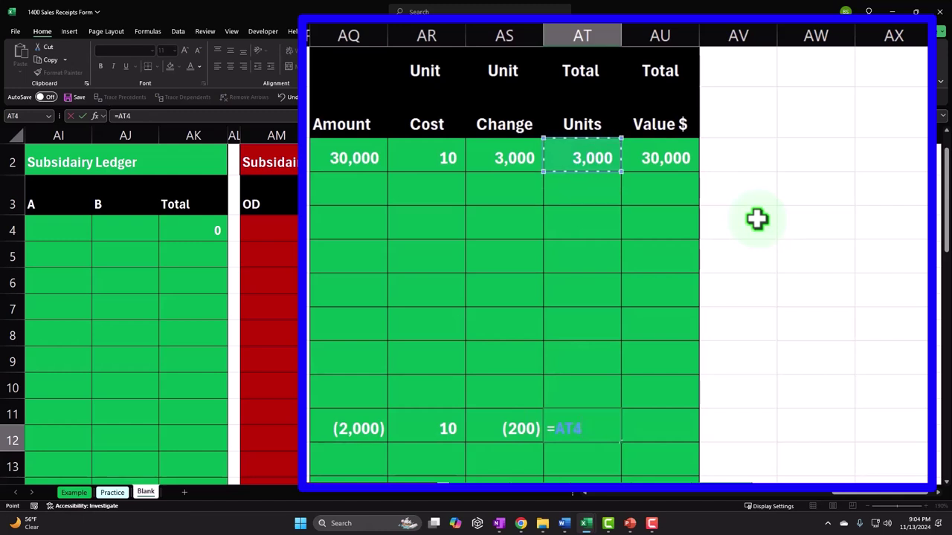
{"action": "type", "text": "+"}
{"action": "key", "text": "Left"}
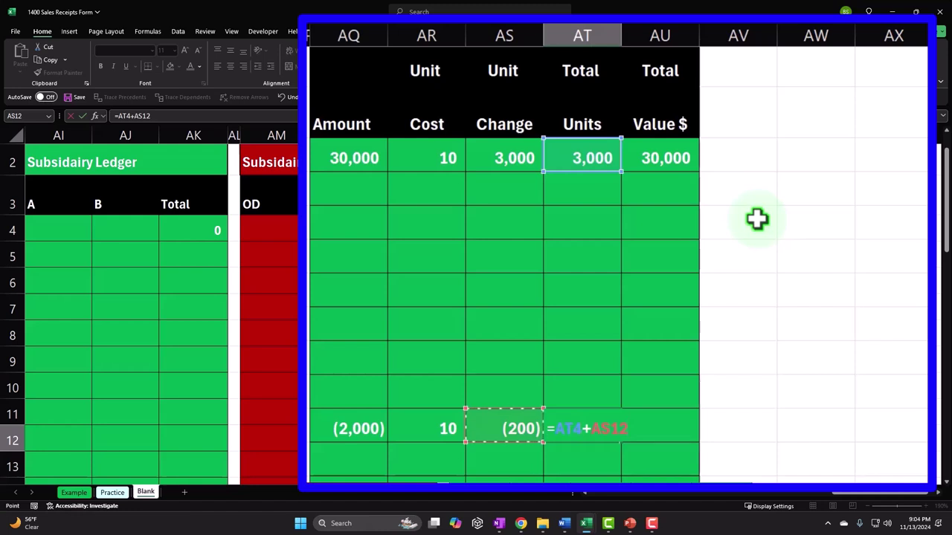
{"action": "key", "text": "ctrl+Return"}
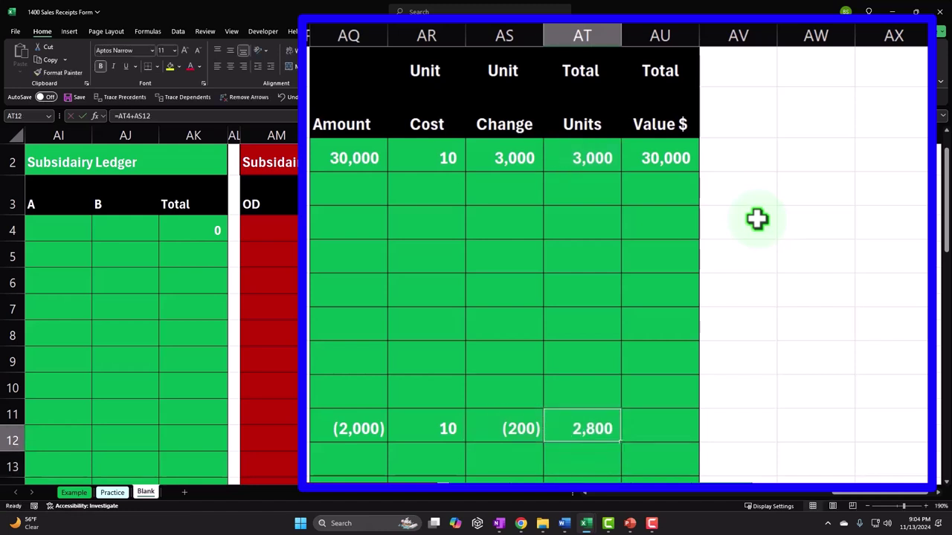
Step: Enter =AT12*AR12 in Total Value cell AU12, giving 28,000
{"action": "key", "text": "Right"}
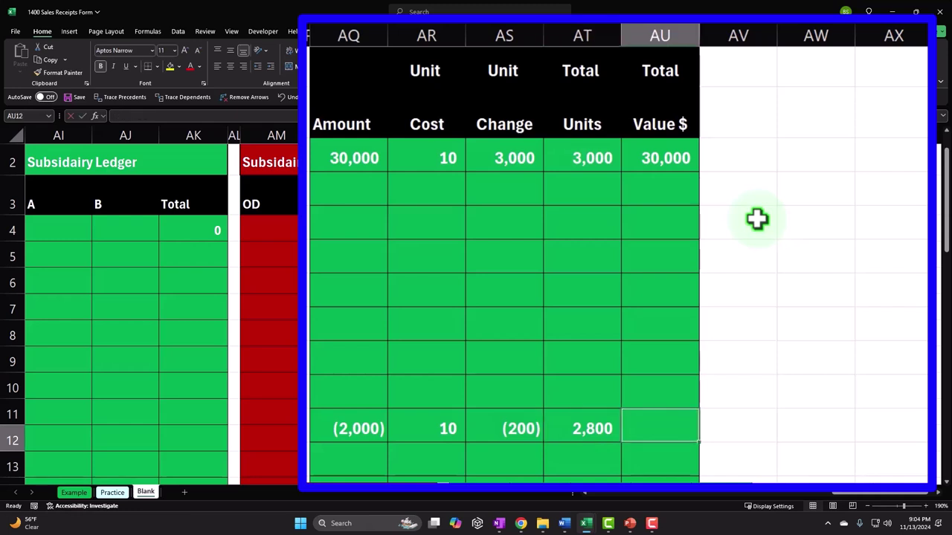
{"action": "type", "text": "="}
{"action": "key", "text": "Left"}
{"action": "type", "text": "*"}
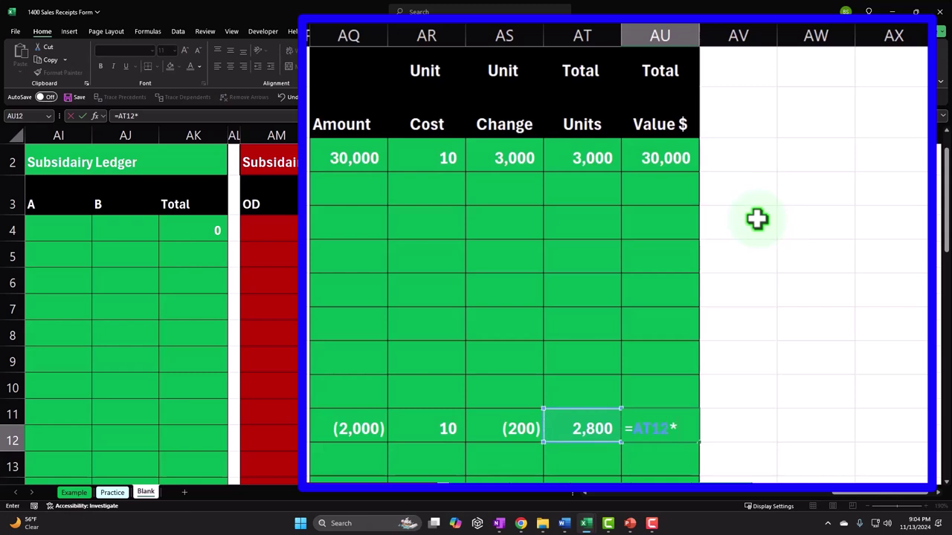
{"action": "key", "text": "Left"}
{"action": "key", "text": "Left"}
{"action": "key", "text": "Left"}
{"action": "key", "text": "ctrl+Return"}
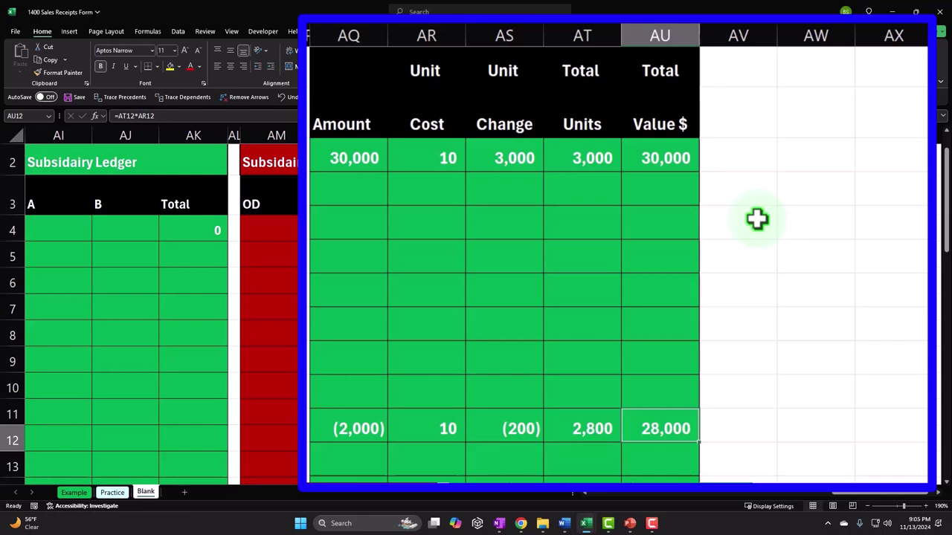
Step: Enter =-C9*C12 in Inventory cell O12 to record the (2,000) reduction
{"action": "key", "text": "Left"}
{"action": "key", "text": "Left"}
{"action": "key", "text": "Left"}
{"action": "key", "text": "Left"}
{"action": "key", "text": "Left"}
{"action": "key", "text": "Left"}
{"action": "key", "text": "Left"}
{"action": "key", "text": "Left"}
{"action": "key", "text": "Left"}
{"action": "key", "text": "Left"}
{"action": "key", "text": "Left"}
{"action": "key", "text": "Left"}
{"action": "key", "text": "Left"}
{"action": "key", "text": "Left"}
{"action": "key", "text": "Left"}
{"action": "key", "text": "Left"}
{"action": "key", "text": "Left"}
{"action": "key", "text": "Left"}
{"action": "key", "text": "Left"}
{"action": "key", "text": "Left"}
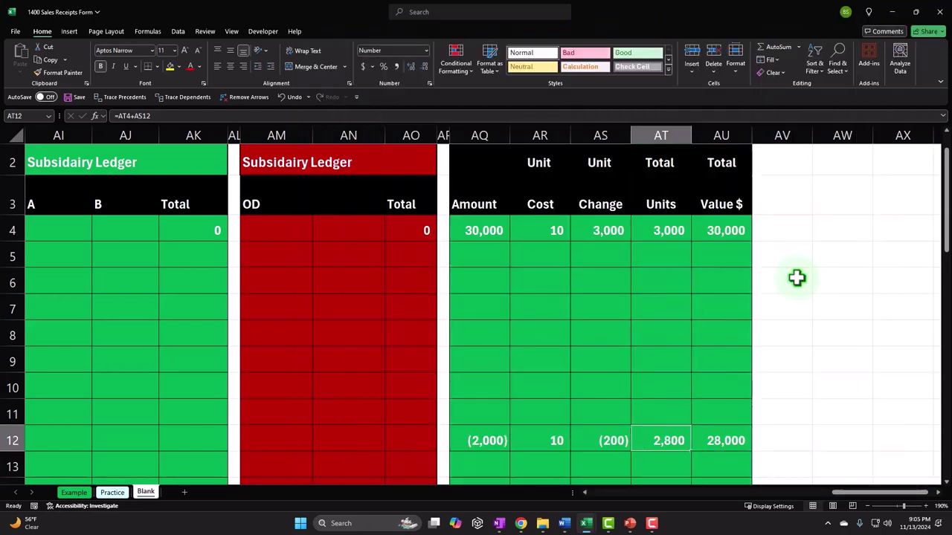
{"action": "key", "text": "Left"}
{"action": "key", "text": "Left"}
{"action": "key", "text": "Left"}
{"action": "key", "text": "Left"}
{"action": "key", "text": "Left"}
{"action": "key", "text": "Left"}
{"action": "key", "text": "Left"}
{"action": "key", "text": "Left"}
{"action": "key", "text": "Left"}
{"action": "key", "text": "Left"}
{"action": "key", "text": "Left"}
{"action": "key", "text": "Left"}
{"action": "key", "text": "Left"}
{"action": "key", "text": "Left"}
{"action": "key", "text": "Left"}
{"action": "key", "text": "Left"}
{"action": "key", "text": "Left"}
{"action": "key", "text": "Left"}
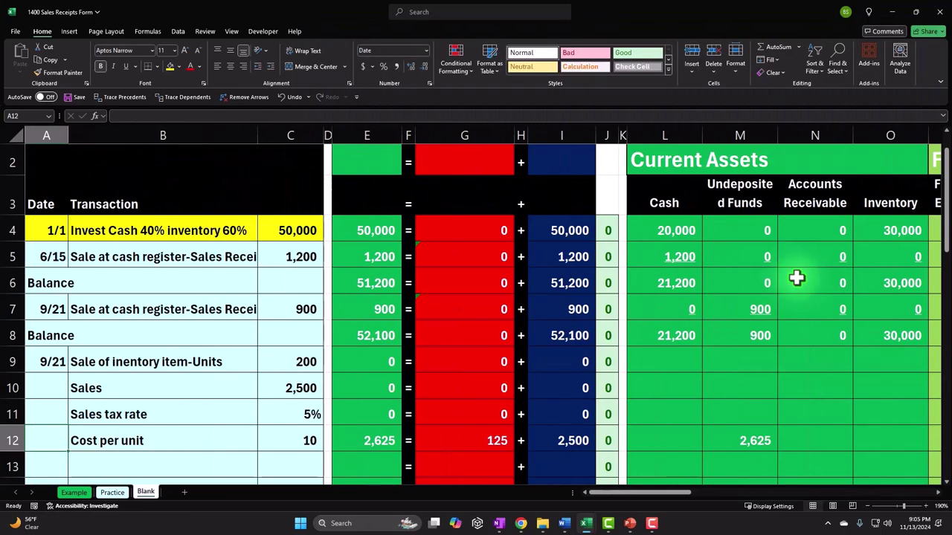
{"action": "key", "text": "Right"}
{"action": "key", "text": "Right"}
{"action": "key", "text": "Right"}
{"action": "key", "text": "Right"}
{"action": "key", "text": "Right"}
{"action": "key", "text": "Right"}
{"action": "key", "text": "Right"}
{"action": "key", "text": "Right"}
{"action": "key", "text": "Right"}
{"action": "key", "text": "Right"}
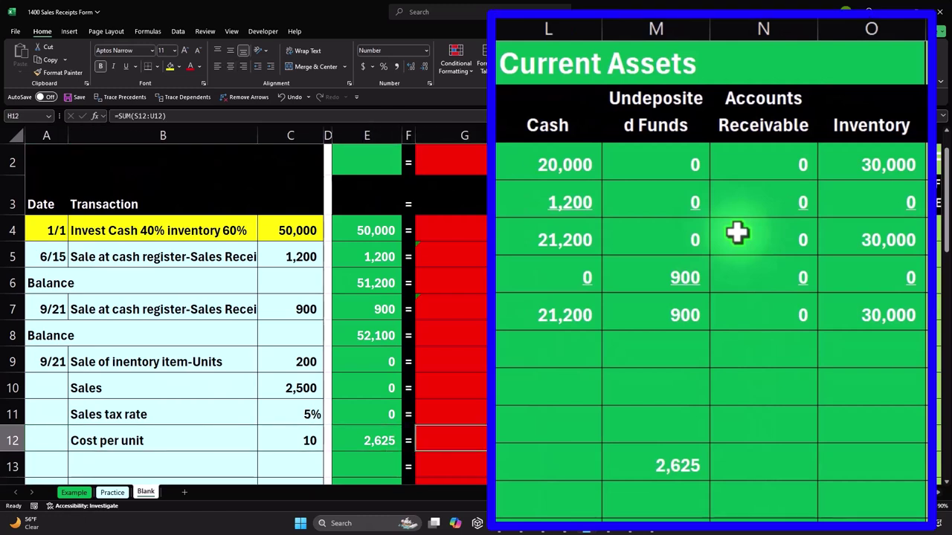
{"action": "key", "text": "Right"}
{"action": "key", "text": "Right"}
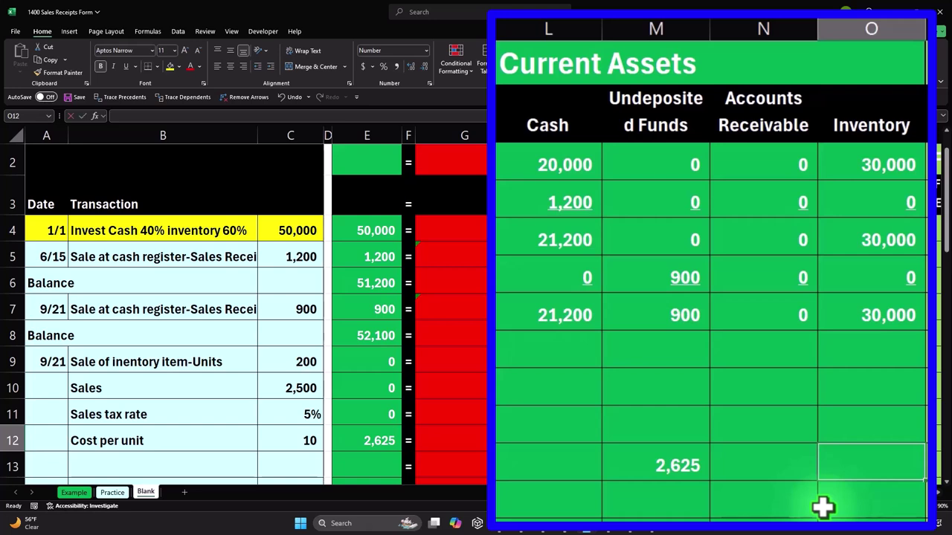
{"action": "type", "text": "="}
{"action": "key", "text": "Left"}
{"action": "key", "text": "Left"}
{"action": "key", "text": "Left"}
{"action": "key", "text": "Left"}
{"action": "key", "text": "Left"}
{"action": "key", "text": "Left"}
{"action": "key", "text": "Left"}
{"action": "key", "text": "Left"}
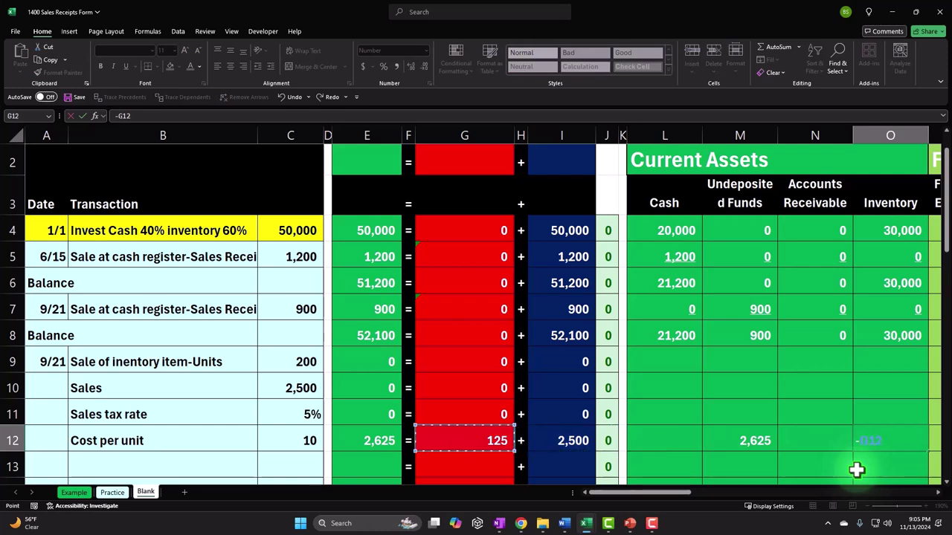
{"action": "key", "text": "Left"}
{"action": "key", "text": "Left"}
{"action": "key", "text": "Left"}
{"action": "key", "text": "Left"}
{"action": "key", "text": "Up"}
{"action": "key", "text": "Up"}
{"action": "key", "text": "Up"}
{"action": "type", "text": "*"}
{"action": "left_click", "coordinate": [375, 462]}
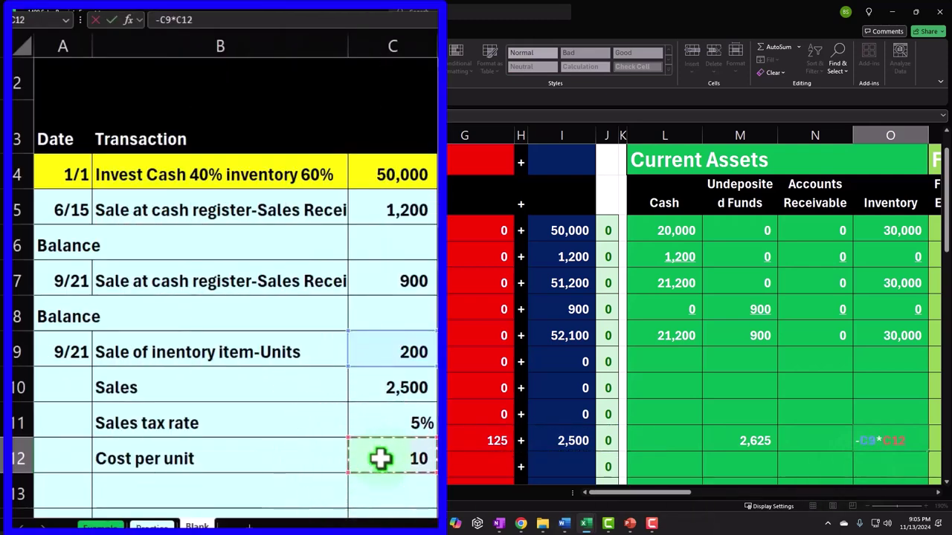
{"action": "key", "text": "Return"}
Step: Review the 2,625 deposit formula in M12 and move across to the COGS cell AA12
{"action": "left_click", "coordinate": [675, 460]}
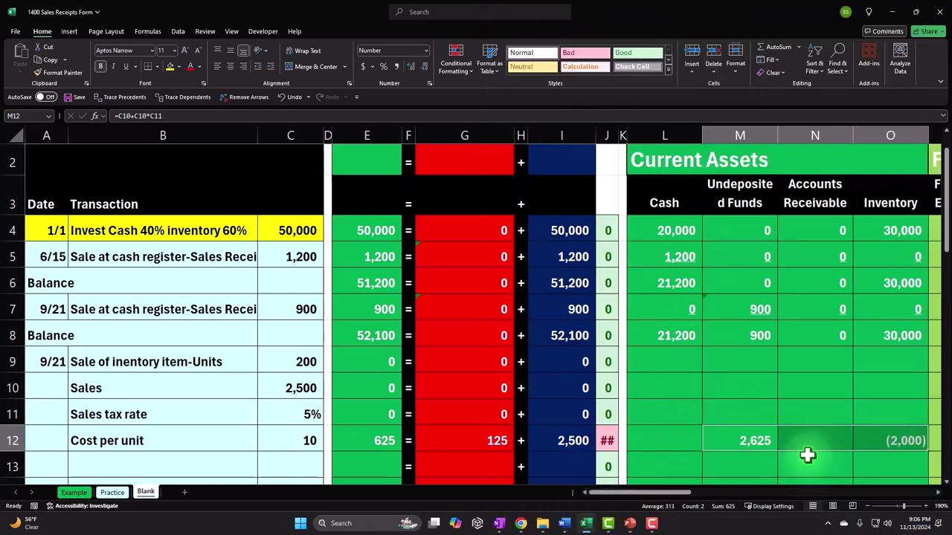
{"action": "key", "text": "Right"}
{"action": "key", "text": "Right"}
{"action": "key", "text": "Right"}
{"action": "key", "text": "Right"}
{"action": "key", "text": "Right"}
{"action": "key", "text": "Right"}
{"action": "key", "text": "Right"}
{"action": "key", "text": "Right"}
{"action": "key", "text": "Right"}
{"action": "key", "text": "Right"}
{"action": "key", "text": "Right"}
{"action": "key", "text": "Right"}
{"action": "key", "text": "Right"}
{"action": "key", "text": "Right"}
{"action": "key", "text": "Right"}
{"action": "key", "text": "Right"}
{"action": "key", "text": "Right"}
{"action": "key", "text": "Left"}
{"action": "key", "text": "Left"}
{"action": "key", "text": "Left"}
{"action": "key", "text": "Left"}
{"action": "key", "text": "Right"}
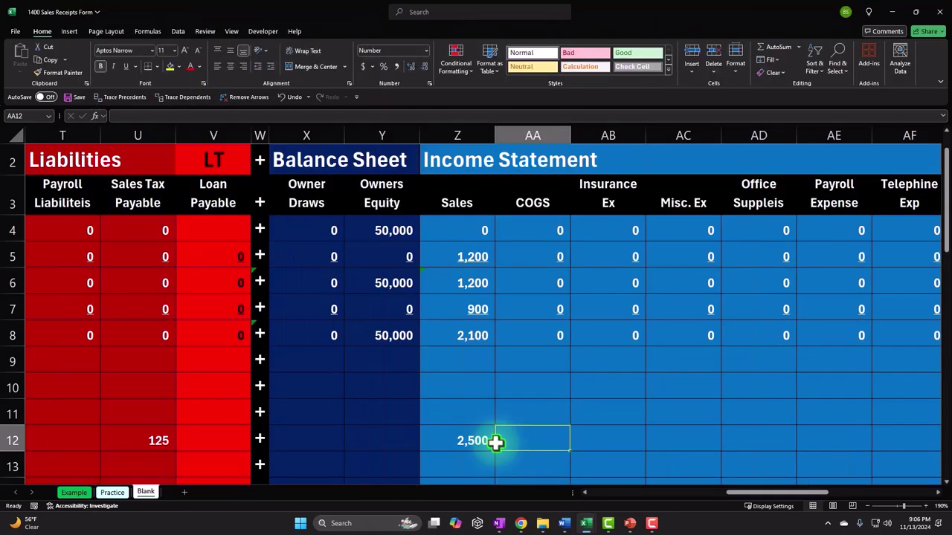
Step: Enter =-C9*C12 in COGS cell AA12, posting (2,000)
{"action": "type", "text": "=-"}
{"action": "key", "text": "Left"}
{"action": "key", "text": "Left"}
{"action": "key", "text": "Left"}
{"action": "key", "text": "Left"}
{"action": "key", "text": "Left"}
{"action": "key", "text": "Left"}
{"action": "key", "text": "Left"}
{"action": "key", "text": "Left"}
{"action": "key", "text": "Left"}
{"action": "key", "text": "Left"}
{"action": "key", "text": "Left"}
{"action": "key", "text": "Left"}
{"action": "key", "text": "Left"}
{"action": "key", "text": "Left"}
{"action": "key", "text": "Left"}
{"action": "key", "text": "Left"}
{"action": "key", "text": "Left"}
{"action": "key", "text": "Left"}
{"action": "key", "text": "Left"}
{"action": "key", "text": "Left"}
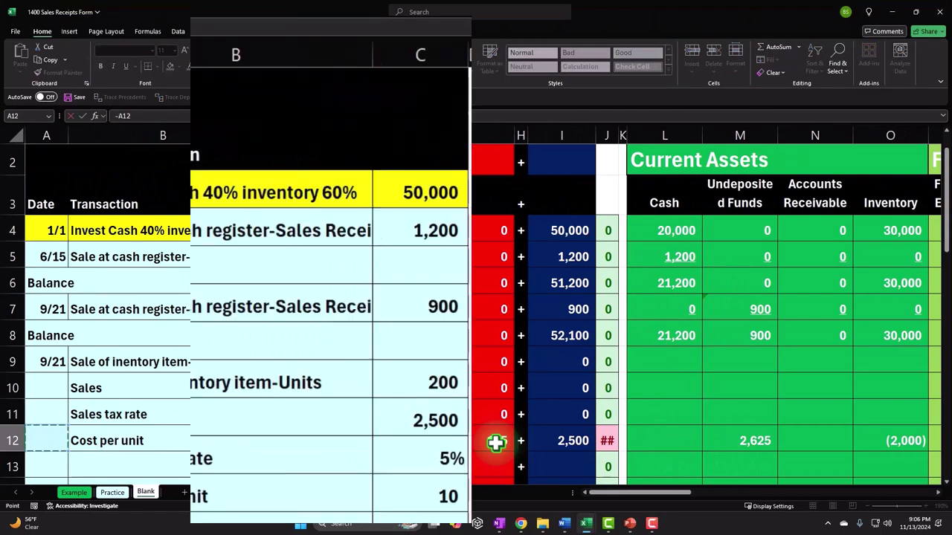
{"action": "key", "text": "Right"}
{"action": "key", "text": "Right"}
{"action": "key", "text": "Up"}
{"action": "key", "text": "Up"}
{"action": "key", "text": "Up"}
{"action": "type", "text": "*"}
{"action": "left_click", "coordinate": [293, 435]}
{"action": "key", "text": "Return"}
{"action": "key", "text": "Right"}
{"action": "key", "text": "Right"}
{"action": "key", "text": "Right"}
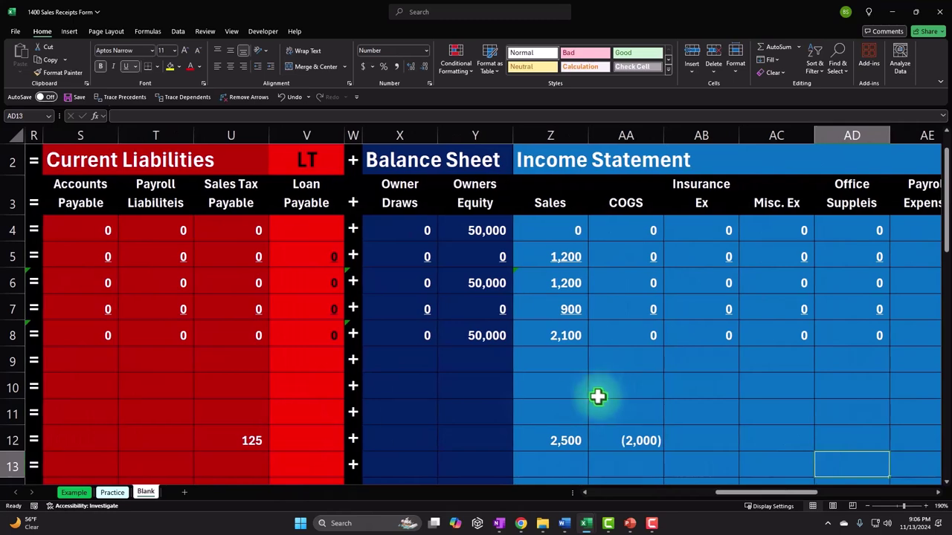
Step: Check the Sales and COGS figures, then select G12:I12 to verify 625 = 125 + 500
{"action": "scroll", "coordinate": [540, 404], "scroll_direction": "down", "scroll_amount": 1}
{"action": "left_click_drag", "start_coordinate": [575, 367], "coordinate": [615, 367]}
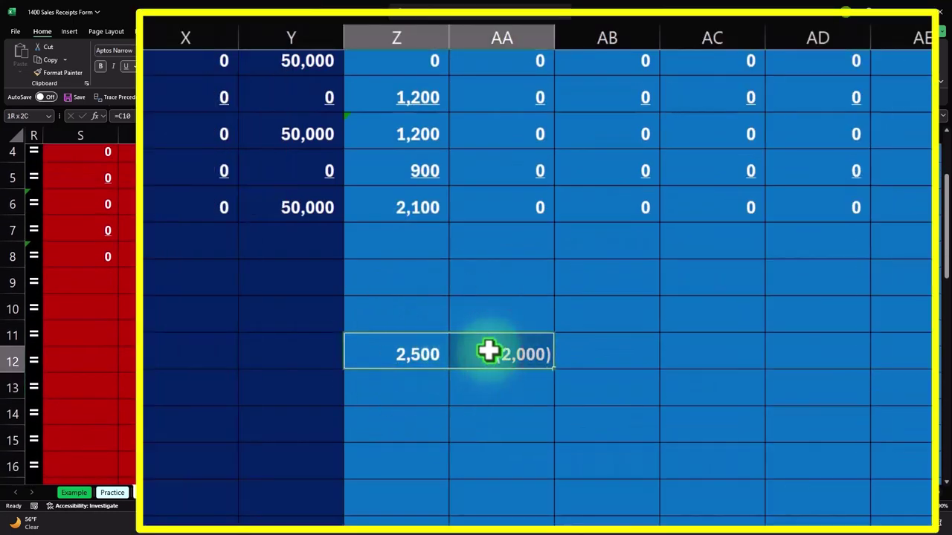
{"action": "left_click_drag", "start_coordinate": [489, 353], "coordinate": [489, 354]}
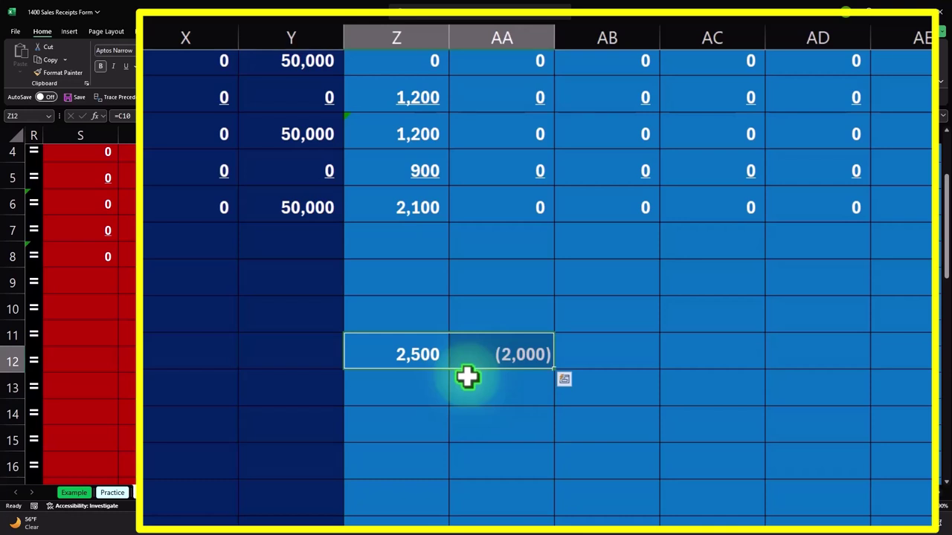
{"action": "left_click", "coordinate": [424, 356]}
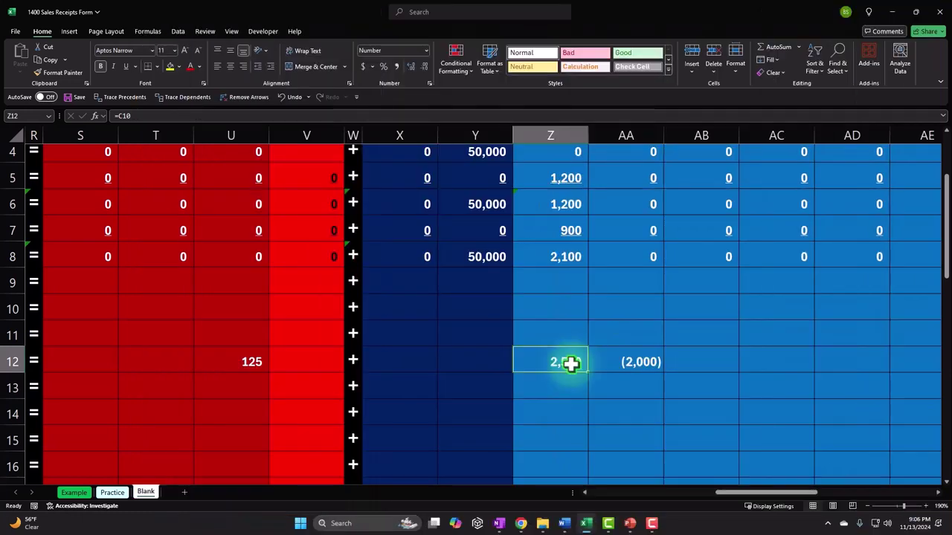
{"action": "key", "text": "Left"}
{"action": "key", "text": "Left"}
{"action": "key", "text": "Left"}
{"action": "key", "text": "Left"}
{"action": "key", "text": "Left"}
{"action": "key", "text": "Left"}
{"action": "key", "text": "Left"}
{"action": "key", "text": "Left"}
{"action": "key", "text": "Left"}
{"action": "key", "text": "Left"}
{"action": "key", "text": "Left"}
{"action": "key", "text": "Left"}
{"action": "key", "text": "Left"}
{"action": "key", "text": "Left"}
{"action": "key", "text": "Left"}
{"action": "key", "text": "Left"}
{"action": "key", "text": "Left"}
{"action": "key", "text": "Left"}
{"action": "key", "text": "Left"}
{"action": "key", "text": "Left"}
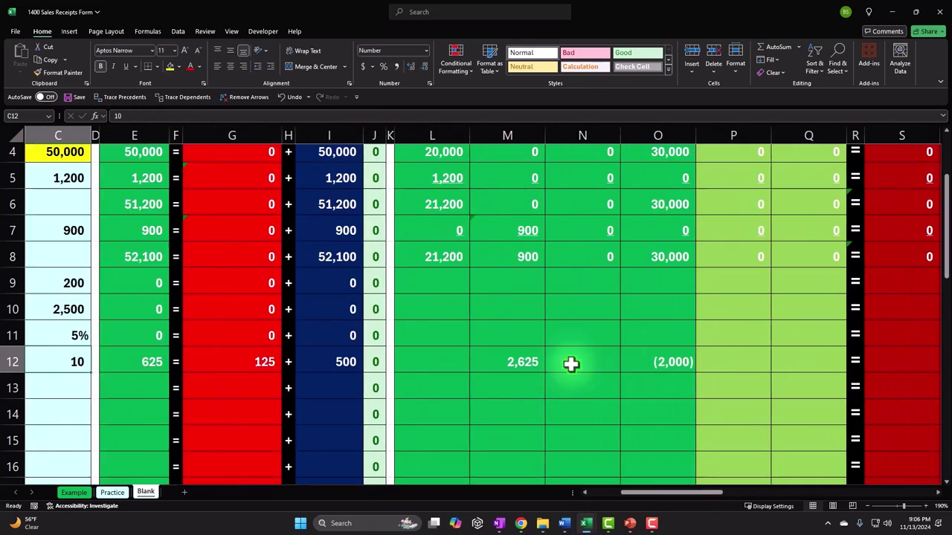
{"action": "scroll", "coordinate": [570, 363], "scroll_direction": "left", "scroll_amount": 3}
{"action": "key", "text": "Right"}
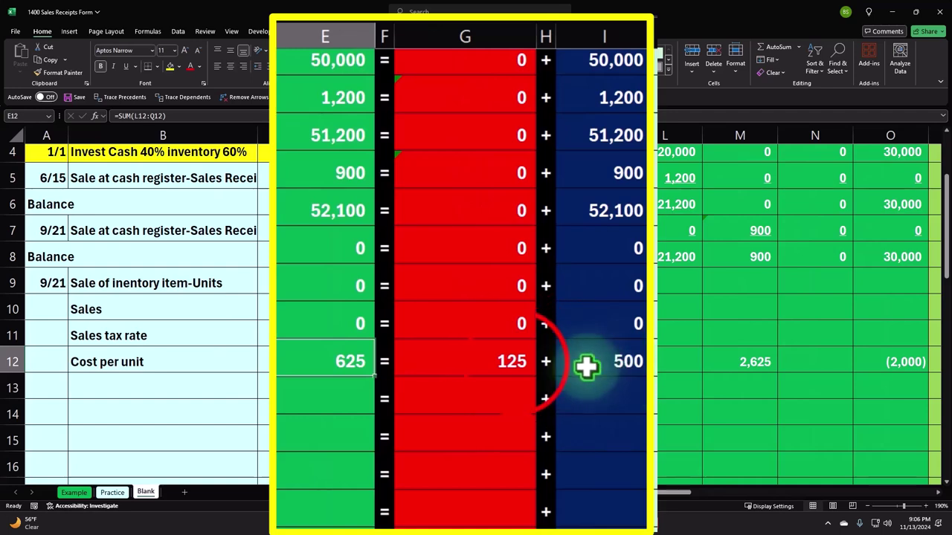
{"action": "left_click_drag", "start_coordinate": [513, 361], "coordinate": [626, 362]}
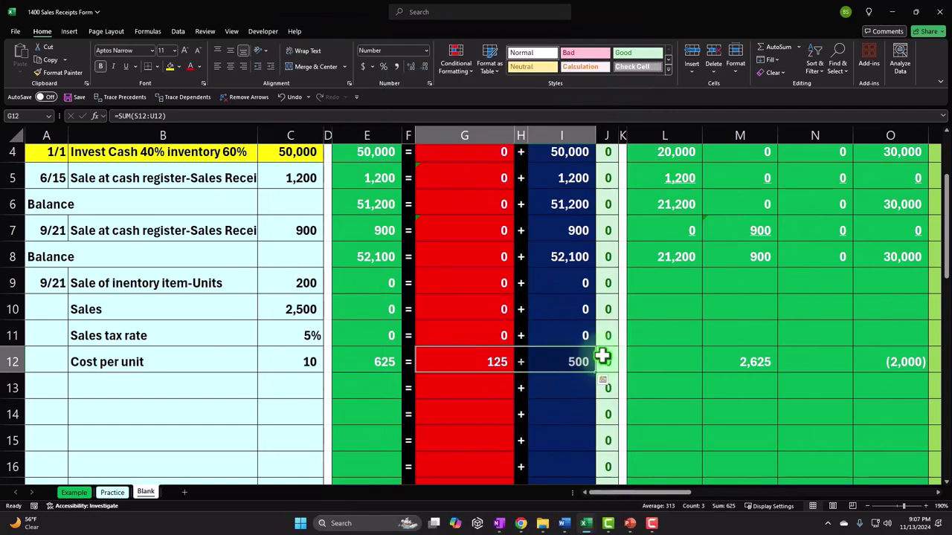
Step: Label row 13 as Balance by entering =A8 in A13
{"action": "left_click", "coordinate": [160, 389]}
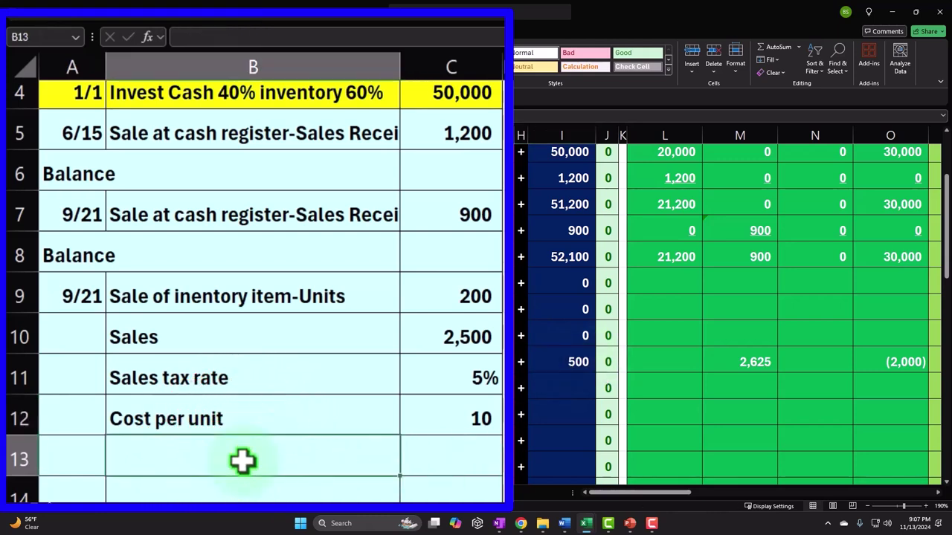
{"action": "key", "text": "Left"}
{"action": "type", "text": "="}
{"action": "key", "text": "Up"}
{"action": "key", "text": "Up"}
{"action": "key", "text": "Up"}
{"action": "key", "text": "Up"}
{"action": "key", "text": "Up"}
{"action": "key", "text": "Tab"}
{"action": "key", "text": "Tab"}
{"action": "key", "text": "Tab"}
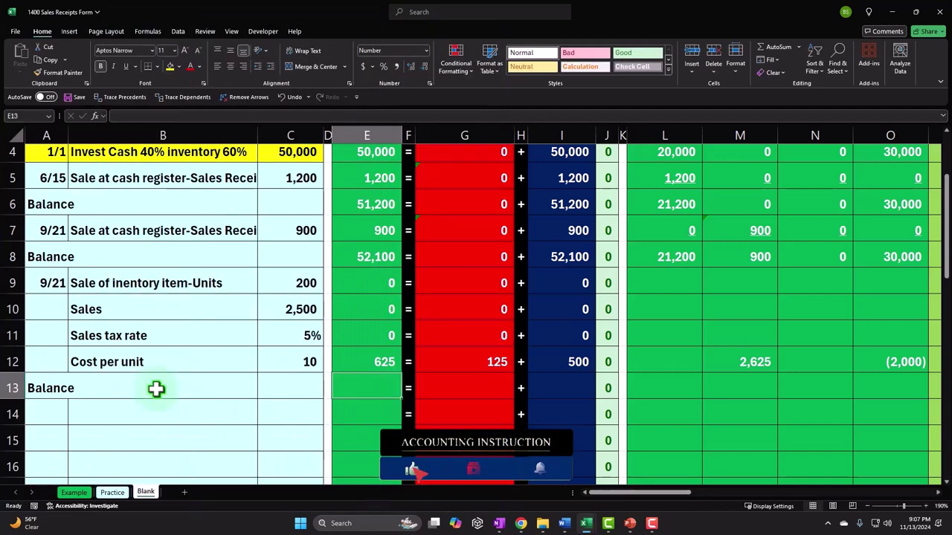
{"action": "key", "text": "Tab"}
{"action": "key", "text": "Tab"}
{"action": "key", "text": "Tab"}
{"action": "key", "text": "Tab"}
{"action": "key", "text": "Tab"}
{"action": "key", "text": "Tab"}
{"action": "key", "text": "Tab"}
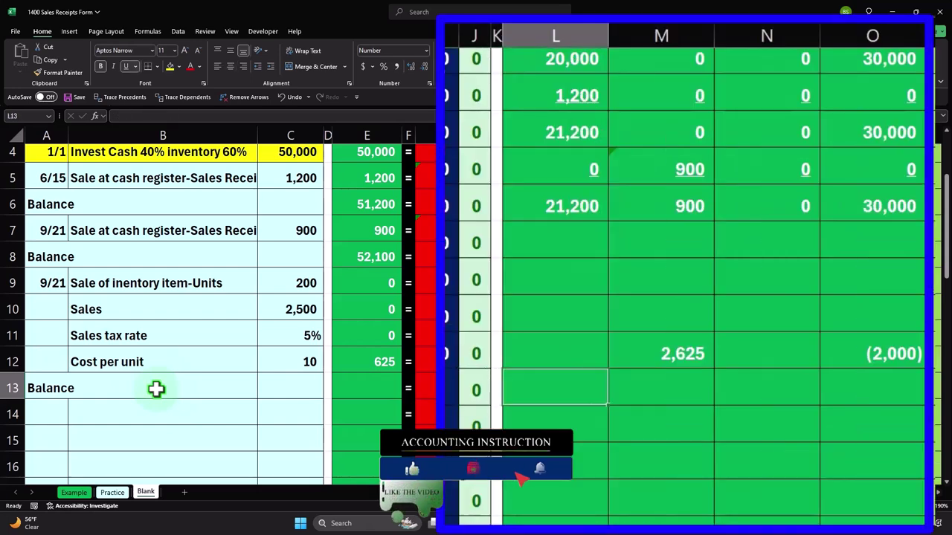
Step: Put zeros in L12, N12, P12, Q12, S12, T12 and enter =C10*C11 for the 125 sales tax in U12
{"action": "left_click", "coordinate": [538, 349]}
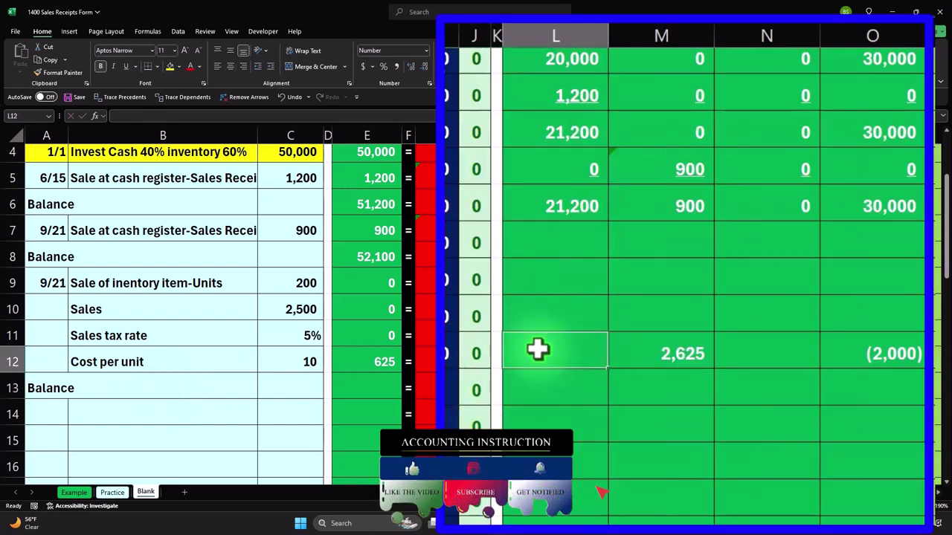
{"action": "type", "text": "0"}
{"action": "key", "text": "Tab"}
{"action": "key", "text": "Tab"}
{"action": "type", "text": "0"}
{"action": "key", "text": "Tab"}
{"action": "key", "text": "Tab"}
{"action": "type", "text": "0"}
{"action": "key", "text": "Tab"}
{"action": "type", "text": "0"}
{"action": "key", "text": "Tab"}
{"action": "key", "text": "Tab"}
{"action": "type", "text": "0"}
{"action": "key", "text": "Tab"}
{"action": "type", "text": "0"}
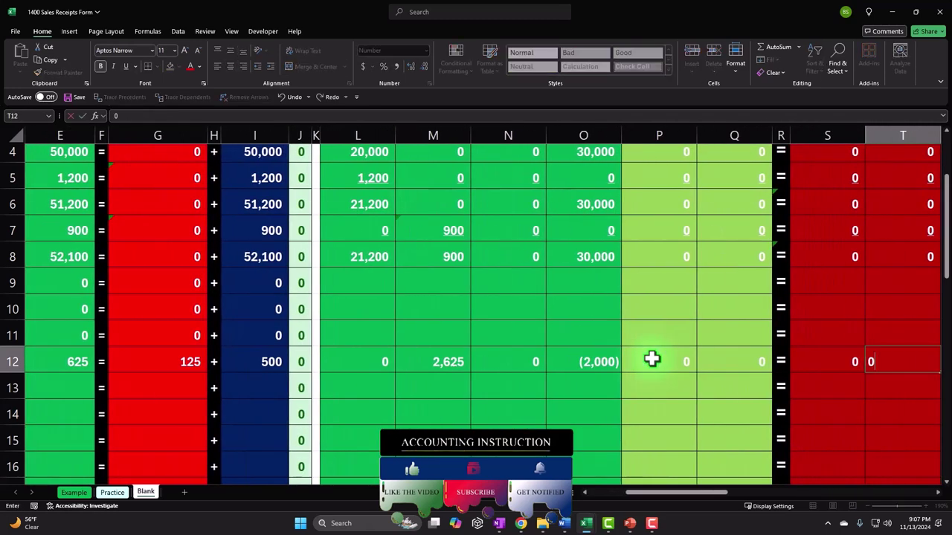
{"action": "key", "text": "Tab"}
{"action": "type", "text": "=C10*C11"}
{"action": "key", "text": "Return"}
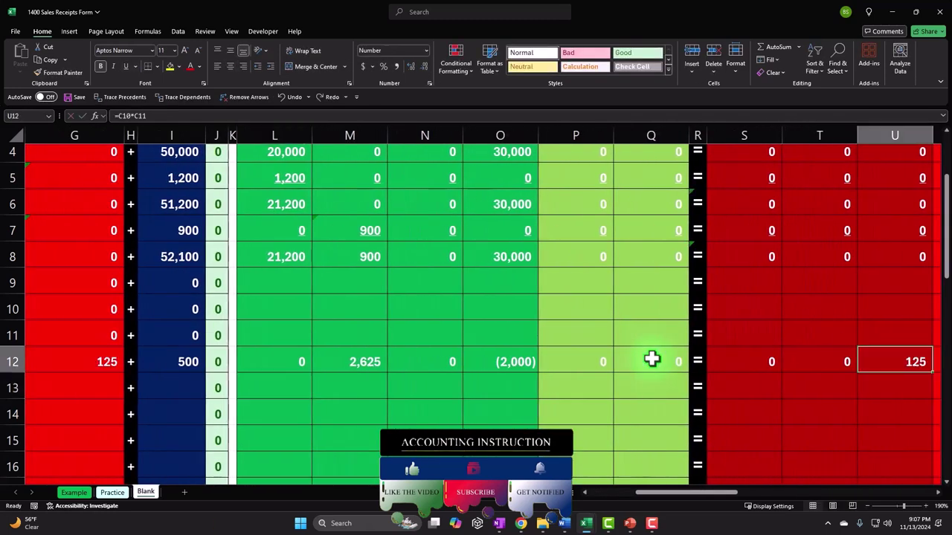
Step: Fill zeros into V12 and the X12:AG12 equity and income cells
{"action": "key", "text": "Tab"}
{"action": "type", "text": "0"}
{"action": "key", "text": "Tab"}
{"action": "key", "text": "Tab"}
{"action": "key", "text": "Tab"}
{"action": "key", "text": "Tab"}
{"action": "key", "text": "shift+Tab"}
{"action": "key", "text": "shift+Tab"}
{"action": "type", "text": "0"}
{"action": "key", "text": "Tab"}
{"action": "type", "text": "0"}
{"action": "key", "text": "Tab"}
{"action": "key", "text": "Tab"}
{"action": "key", "text": "Tab"}
{"action": "type", "text": "0"}
{"action": "key", "text": "Tab"}
{"action": "key", "text": "Tab"}
{"action": "key", "text": "Tab"}
{"action": "type", "text": "0"}
{"action": "key", "text": "Tab"}
{"action": "type", "text": "0"}
{"action": "key", "text": "Tab"}
{"action": "key", "text": "Tab"}
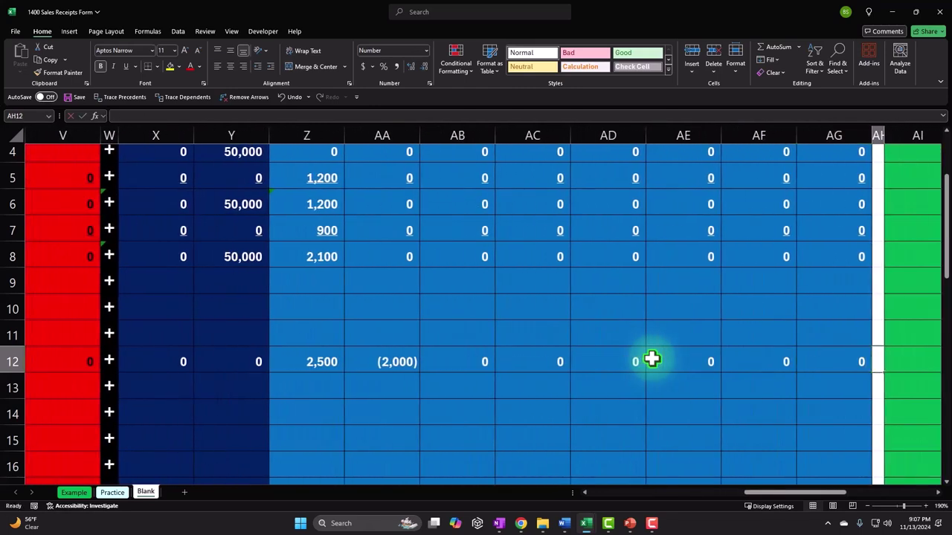
{"action": "key", "text": "Tab"}
{"action": "key", "text": "shift+Tab"}
{"action": "key", "text": "shift+Tab"}
{"action": "key", "text": "shift+Tab"}
{"action": "key", "text": "shift+Tab"}
{"action": "key", "text": "shift+Tab"}
{"action": "key", "text": "shift+Tab"}
{"action": "key", "text": "shift+Tab"}
{"action": "key", "text": "shift+Tab"}
{"action": "key", "text": "shift+Tab"}
{"action": "key", "text": "shift+Tab"}
{"action": "key", "text": "shift+Tab"}
{"action": "key", "text": "shift+Tab"}
{"action": "key", "text": "shift+Tab"}
{"action": "key", "text": "shift+Tab"}
{"action": "key", "text": "shift+Tab"}
{"action": "key", "text": "shift+Tab"}
{"action": "key", "text": "shift+Tab"}
{"action": "key", "text": "shift+Tab"}
{"action": "key", "text": "shift+Tab"}
{"action": "key", "text": "shift+Tab"}
Step: Underline the row 12 amounts in L12:Q12, S12:V12 and X12:AG12
{"action": "scroll", "coordinate": [652, 359], "scroll_direction": "left", "scroll_amount": 5}
{"action": "left_click_drag", "start_coordinate": [652, 358], "coordinate": [804, 356]}
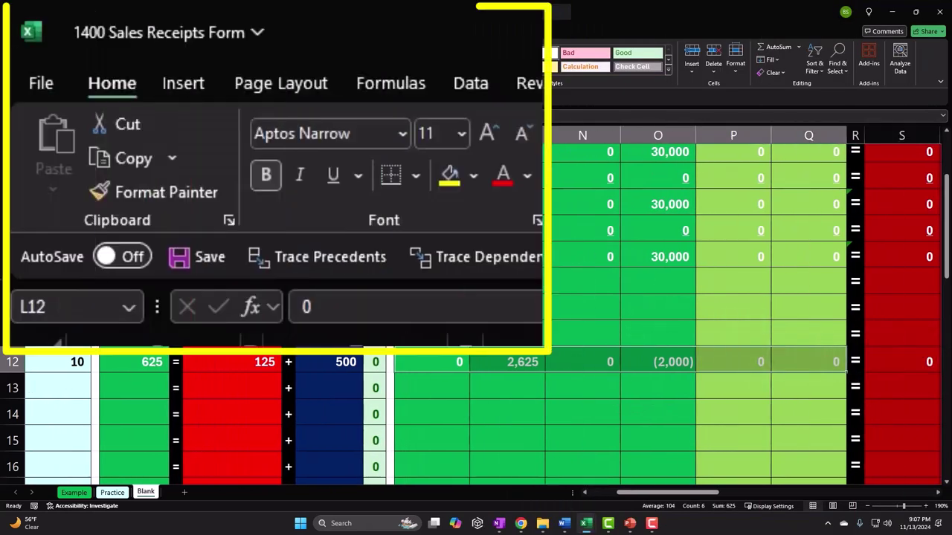
{"action": "left_click", "coordinate": [125, 66]}
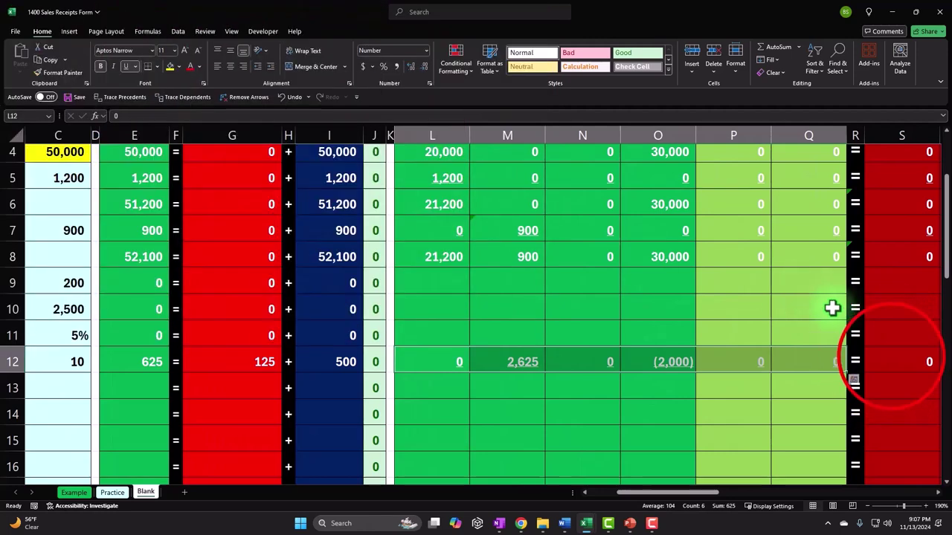
{"action": "left_click_drag", "start_coordinate": [890, 358], "coordinate": [455, 357]}
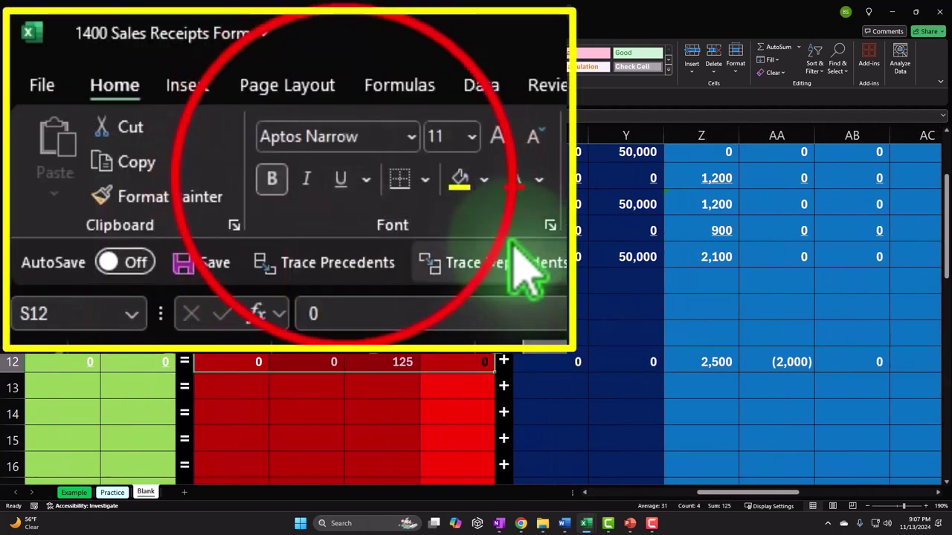
{"action": "left_click", "coordinate": [126, 66]}
{"action": "left_click_drag", "start_coordinate": [567, 361], "coordinate": [828, 359]}
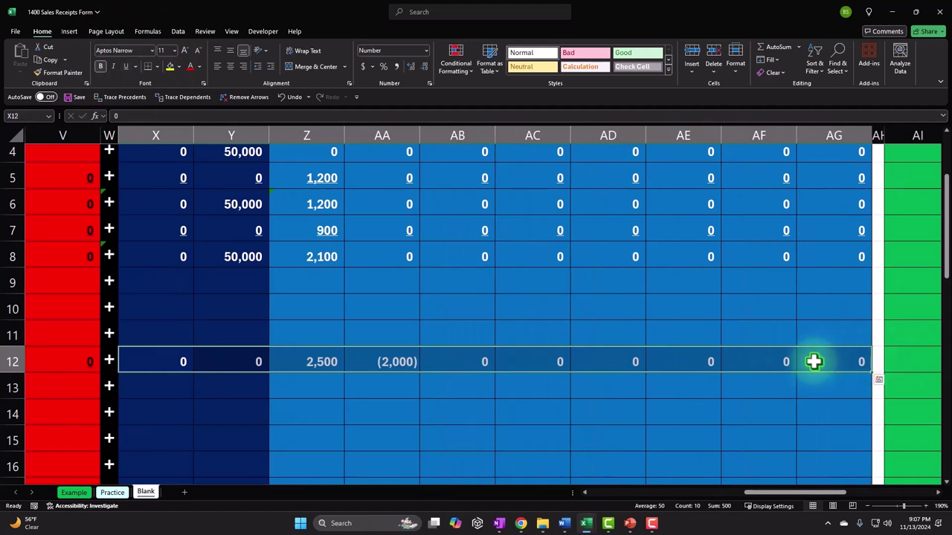
{"action": "left_click", "coordinate": [124, 66]}
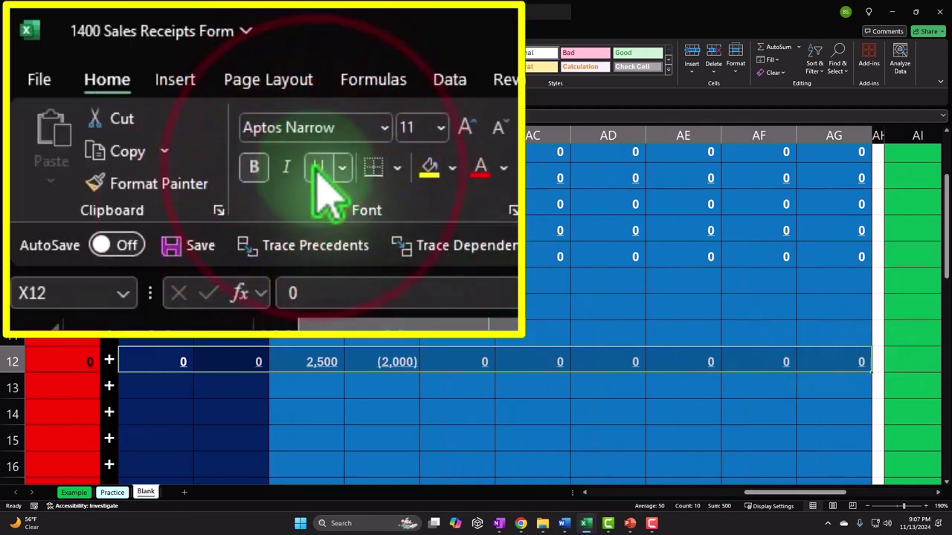
{"action": "left_click", "coordinate": [476, 363]}
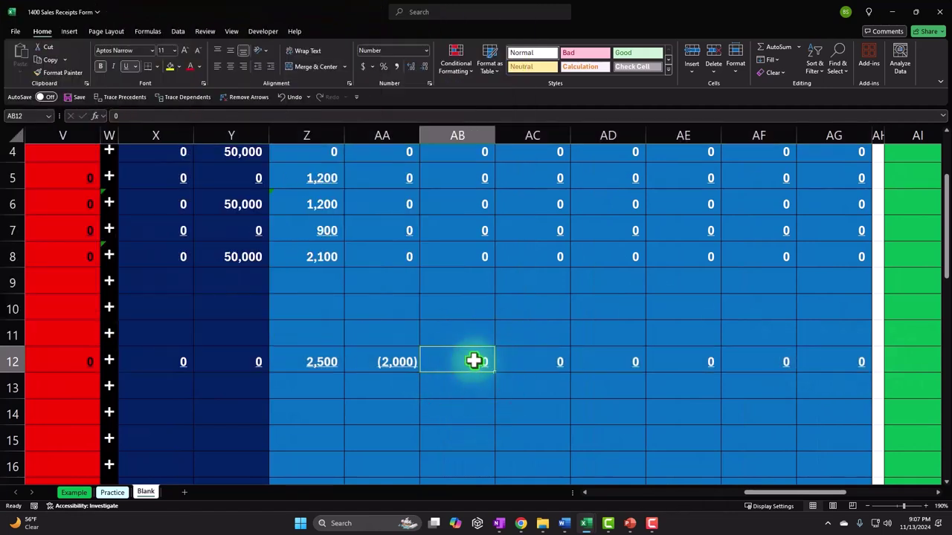
Step: Move to the Cash column of the Balance row 13
{"action": "key", "text": "Left"}
{"action": "key", "text": "Left"}
{"action": "key", "text": "Left"}
{"action": "key", "text": "Left"}
{"action": "key", "text": "Left"}
{"action": "key", "text": "Left"}
{"action": "key", "text": "Left"}
{"action": "key", "text": "Left"}
{"action": "key", "text": "Left"}
{"action": "key", "text": "Left"}
{"action": "key", "text": "Left"}
{"action": "key", "text": "Left"}
{"action": "key", "text": "Left"}
{"action": "key", "text": "Left"}
{"action": "key", "text": "Left"}
{"action": "key", "text": "Left"}
{"action": "key", "text": "Left"}
{"action": "key", "text": "Left"}
{"action": "key", "text": "Left"}
{"action": "key", "text": "Left"}
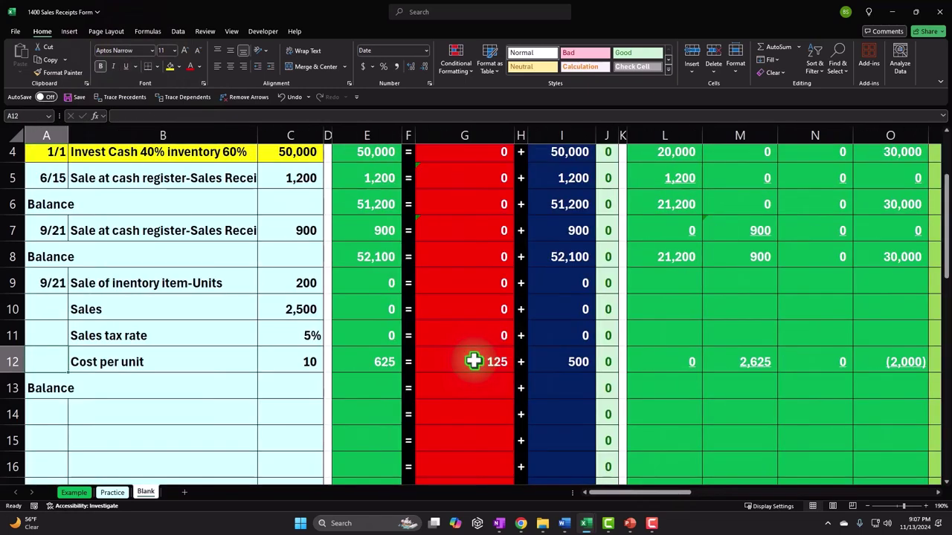
{"action": "key", "text": "Right"}
{"action": "key", "text": "Right"}
{"action": "key", "text": "Down"}
{"action": "key", "text": "Right"}
{"action": "key", "text": "Right"}
{"action": "key", "text": "Right"}
{"action": "key", "text": "Right"}
{"action": "key", "text": "Right"}
{"action": "key", "text": "Right"}
{"action": "key", "text": "Right"}
{"action": "key", "text": "Right"}
{"action": "key", "text": "Right"}
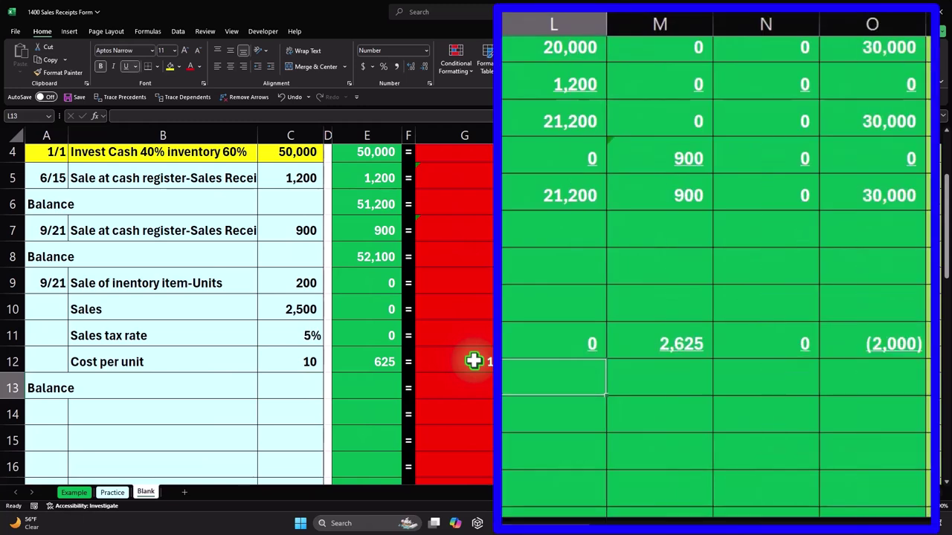
Step: Total the Cash balance in L13 with =SUM(L8:L12), giving 21,200
{"action": "type", "text": "=s"}
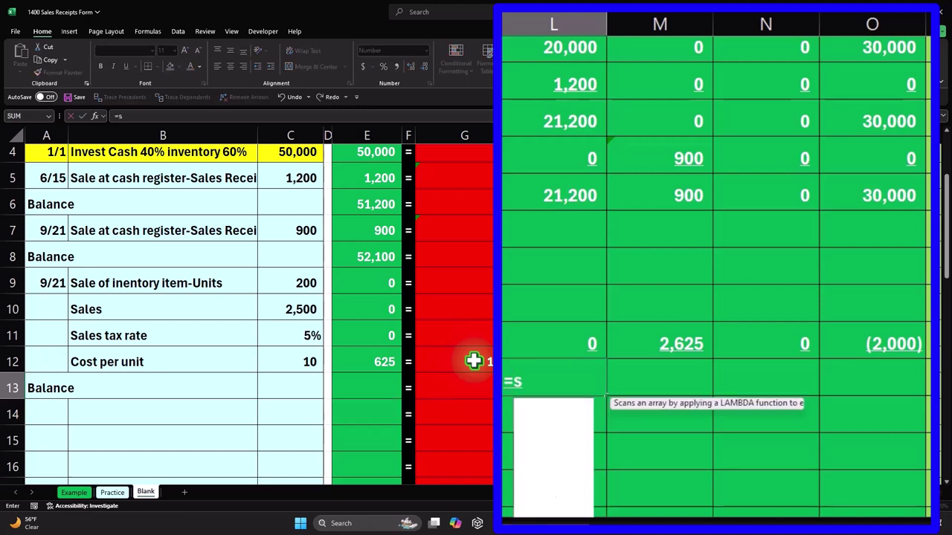
{"action": "type", "text": "um("}
{"action": "key", "text": "Up"}
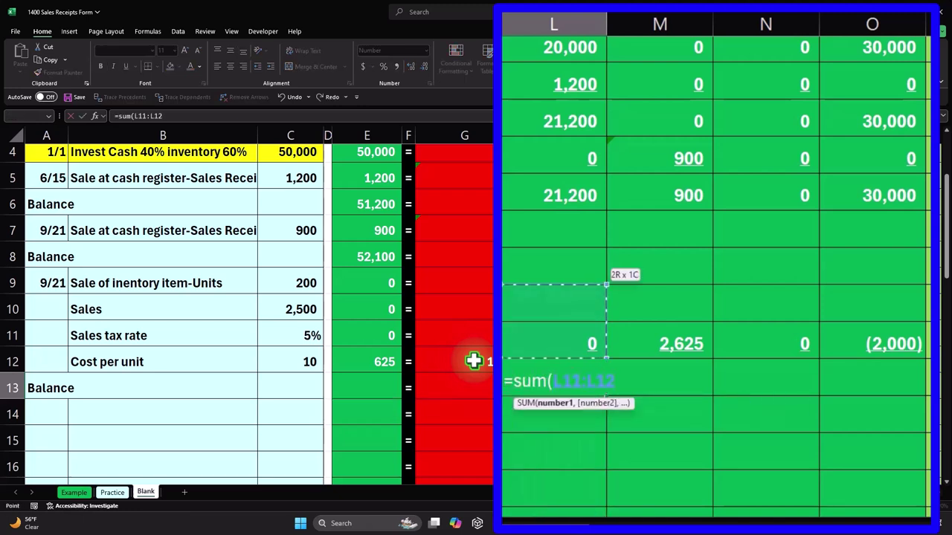
{"action": "key", "text": "shift+Up"}
{"action": "key", "text": "shift+Up"}
{"action": "key", "text": "shift+Up"}
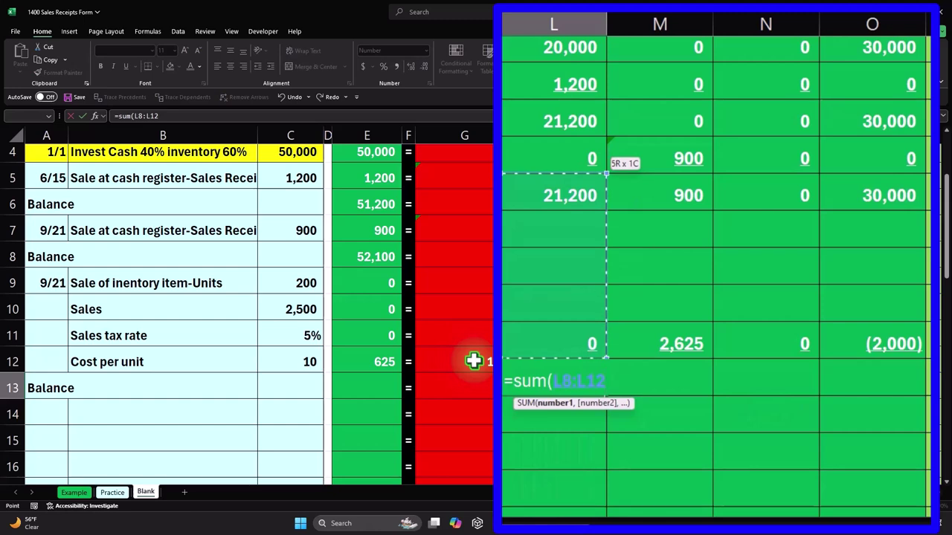
{"action": "key", "text": "Return"}
Step: Copy the L13 sum formula into M13:Q13, S13:V13 and X13:AG13
{"action": "left_click", "coordinate": [566, 374]}
{"action": "key", "text": "ctrl+c"}
{"action": "left_click_drag", "start_coordinate": [648, 376], "coordinate": [816, 384]}
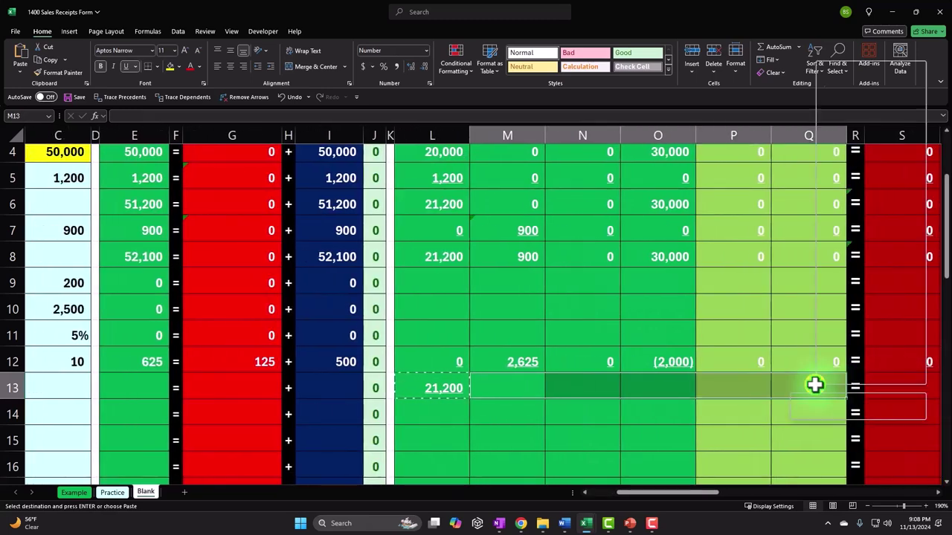
{"action": "right_click", "coordinate": [816, 384]}
{"action": "left_click", "coordinate": [851, 107]}
{"action": "left_click_drag", "start_coordinate": [904, 384], "coordinate": [485, 380]}
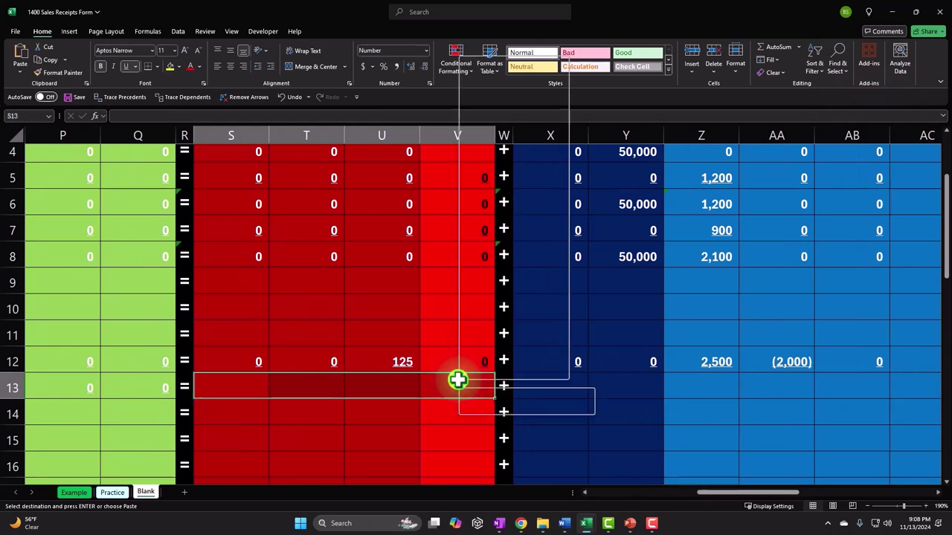
{"action": "right_click", "coordinate": [457, 380]}
{"action": "left_click", "coordinate": [550, 112]}
{"action": "left_click_drag", "start_coordinate": [587, 397], "coordinate": [737, 385]}
{"action": "right_click", "coordinate": [737, 385]}
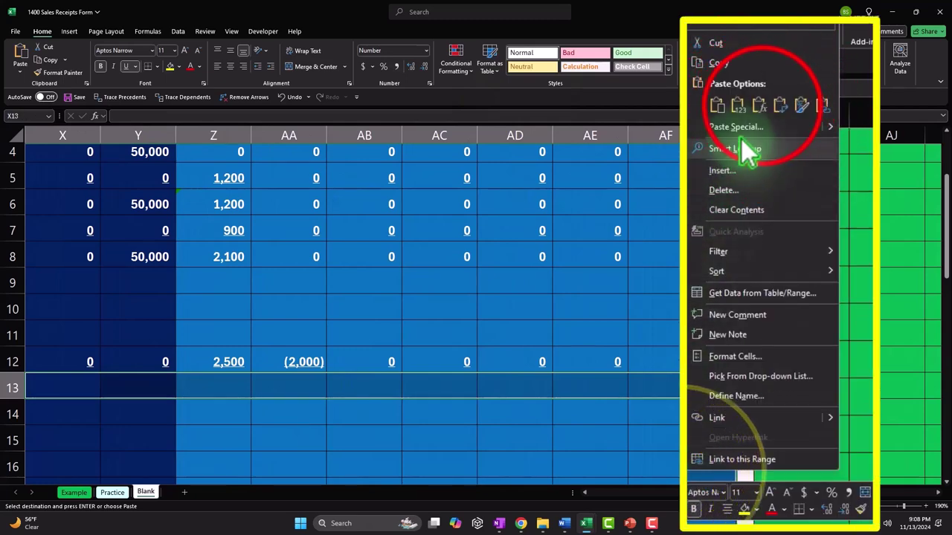
{"action": "left_click", "coordinate": [762, 107]}
Step: Underline the row 13 balance totals and check Undeposited Funds shows 3,525
{"action": "mouse_move", "coordinate": [682, 386]}
{"action": "left_mouse_down"}
{"action": "mouse_move", "coordinate": [3, 386]}
{"action": "mouse_move", "coordinate": [678, 388]}
{"action": "left_mouse_up"}
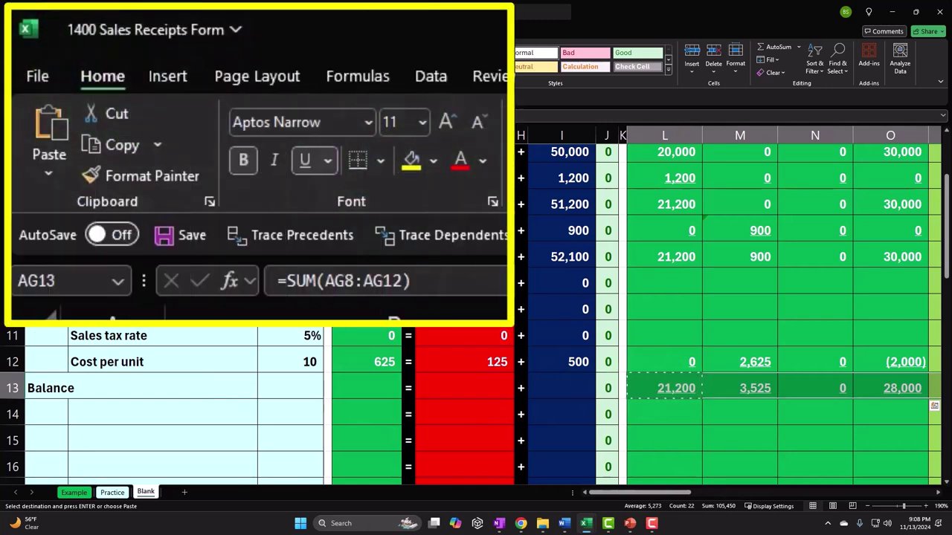
{"action": "left_click", "coordinate": [305, 161]}
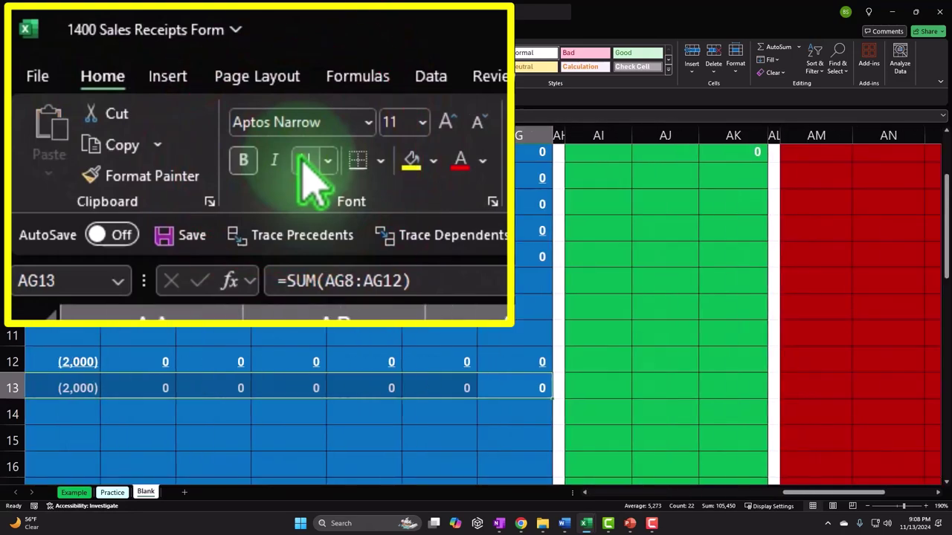
{"action": "left_click_drag", "start_coordinate": [840, 492], "coordinate": [569, 491]}
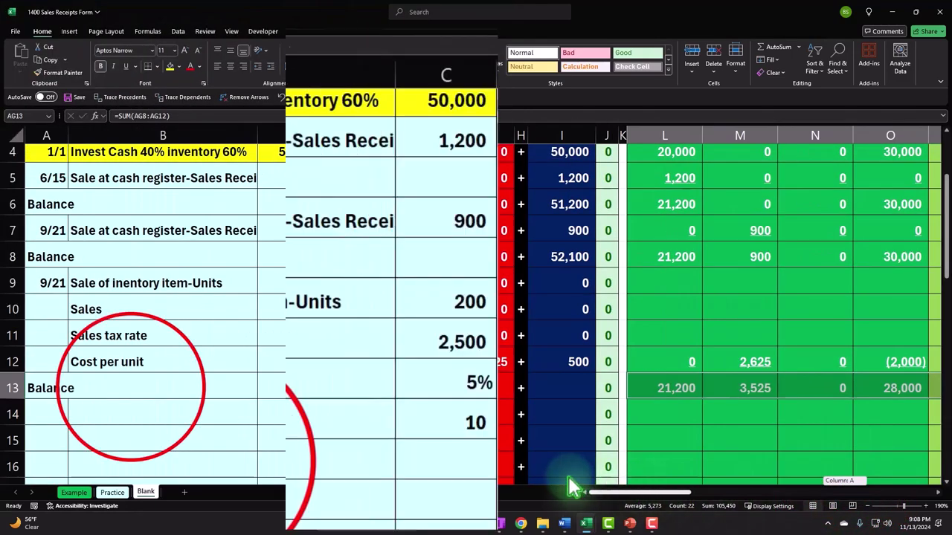
{"action": "left_click", "coordinate": [127, 388]}
{"action": "left_click", "coordinate": [60, 414]}
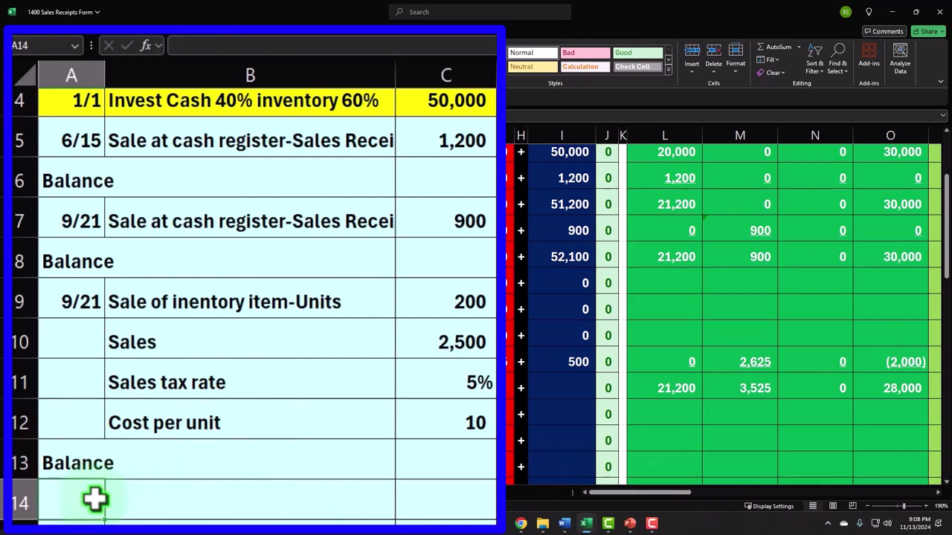
{"action": "left_click", "coordinate": [762, 397]}
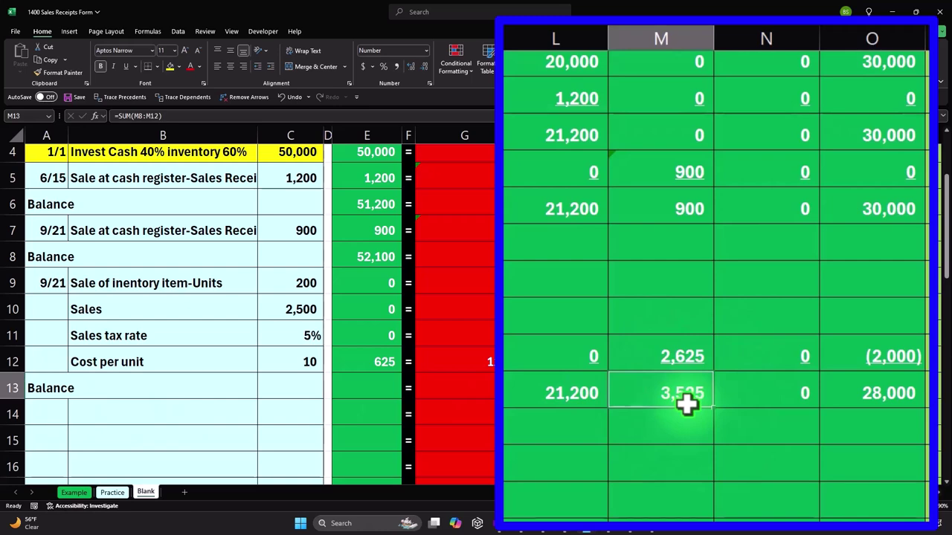
{"action": "scroll", "coordinate": [685, 402], "scroll_direction": "up", "scroll_amount": 1}
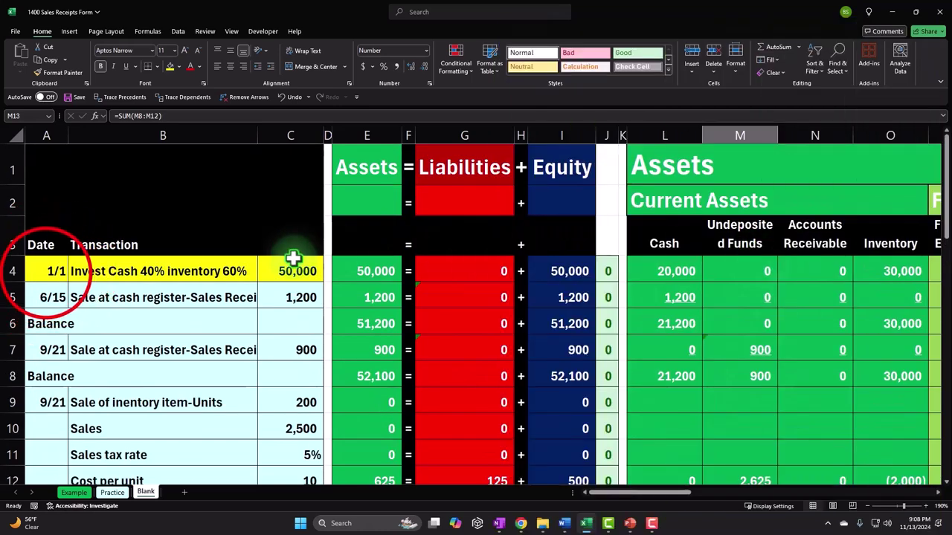
Step: Freeze panes at cell A4 so heading rows 1–3 stay visible while scrolling to row 13
{"action": "left_click", "coordinate": [46, 272]}
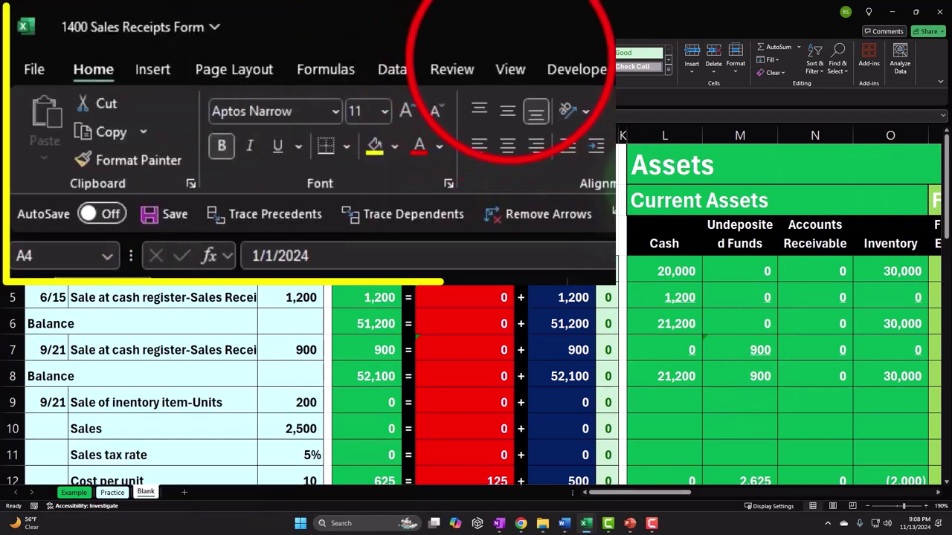
{"action": "left_click", "coordinate": [231, 31]}
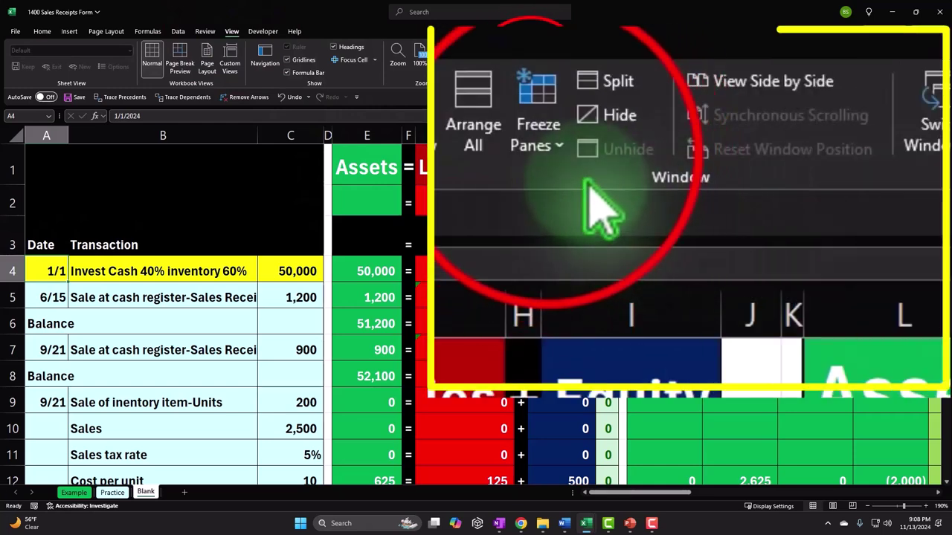
{"action": "left_click", "coordinate": [559, 177]}
{"action": "left_click", "coordinate": [584, 199]}
{"action": "scroll", "coordinate": [218, 376], "scroll_direction": "down", "scroll_amount": 2}
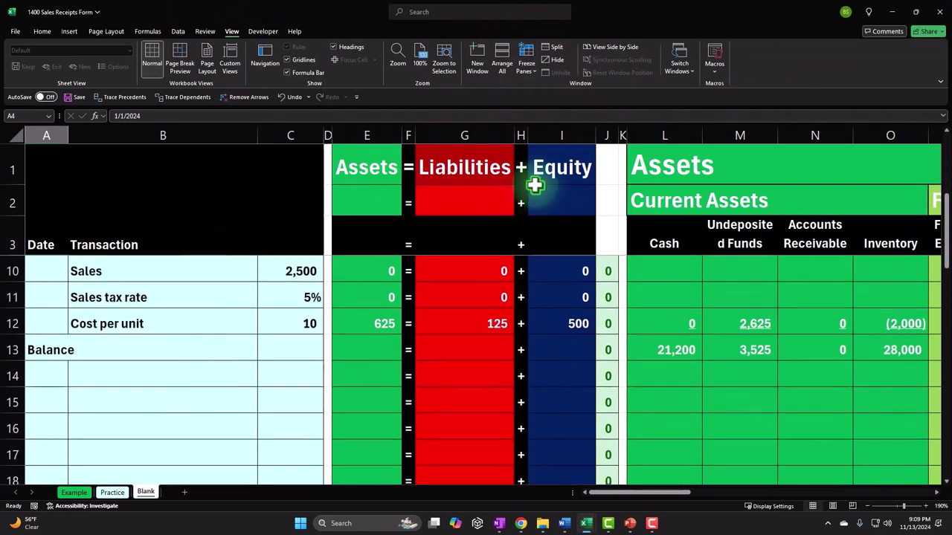
{"action": "scroll", "coordinate": [506, 254], "scroll_direction": "down", "scroll_amount": 1}
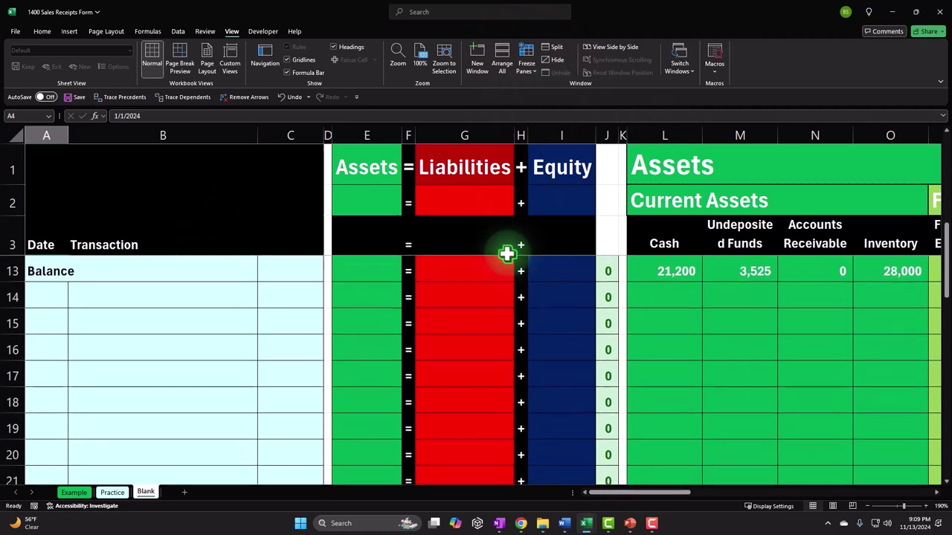
{"action": "scroll", "coordinate": [714, 330], "scroll_direction": "up", "scroll_amount": 1}
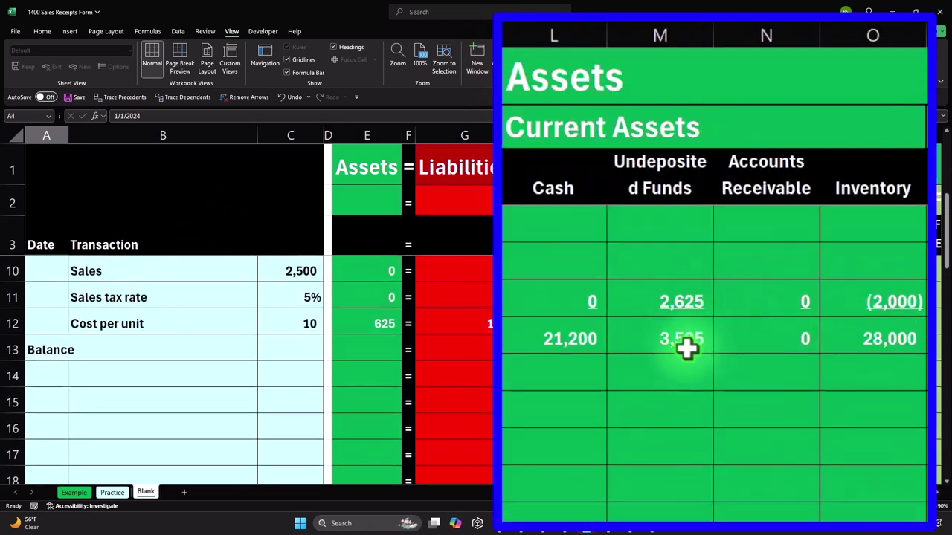
{"action": "scroll", "coordinate": [686, 348], "scroll_direction": "up", "scroll_amount": 1}
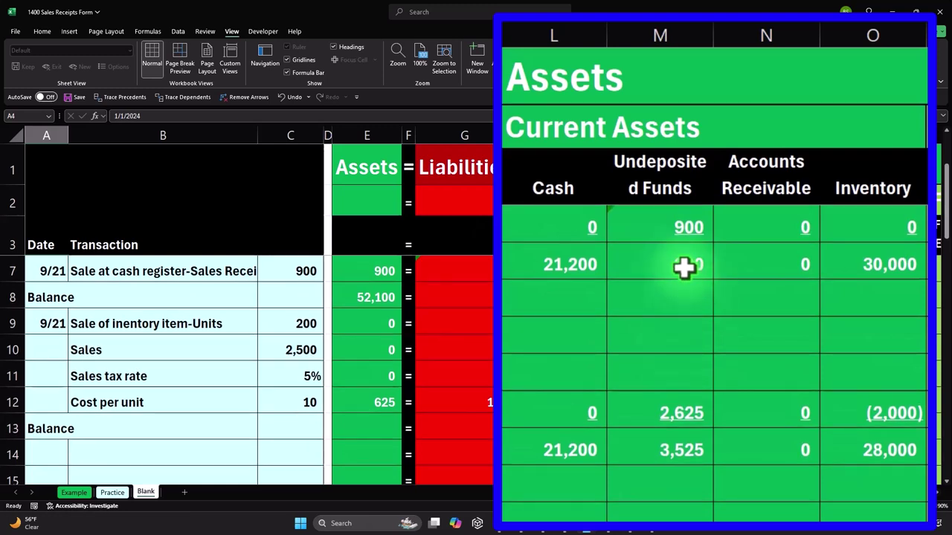
{"action": "left_click", "coordinate": [676, 421]}
{"action": "left_click", "coordinate": [677, 449]}
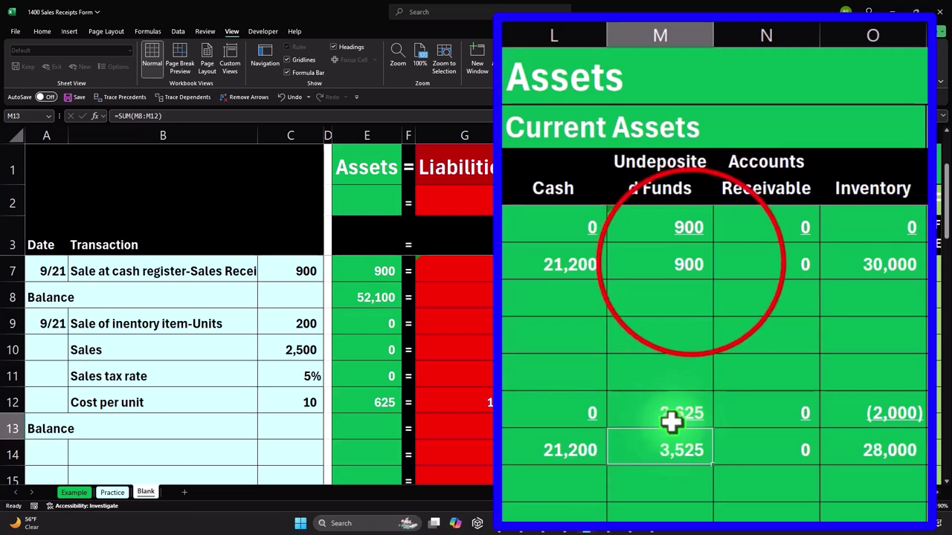
{"action": "left_click", "coordinate": [689, 263]}
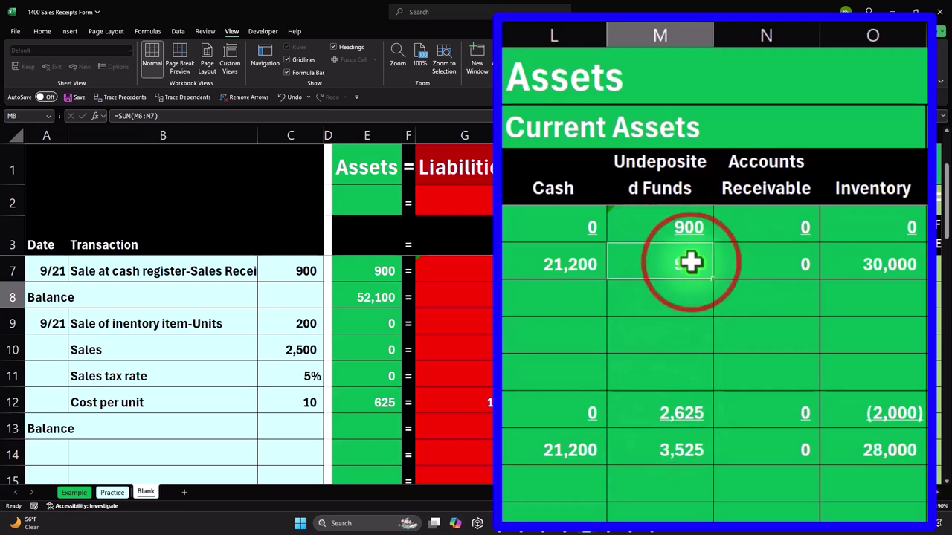
{"action": "left_click", "coordinate": [660, 415]}
{"action": "left_click", "coordinate": [660, 446]}
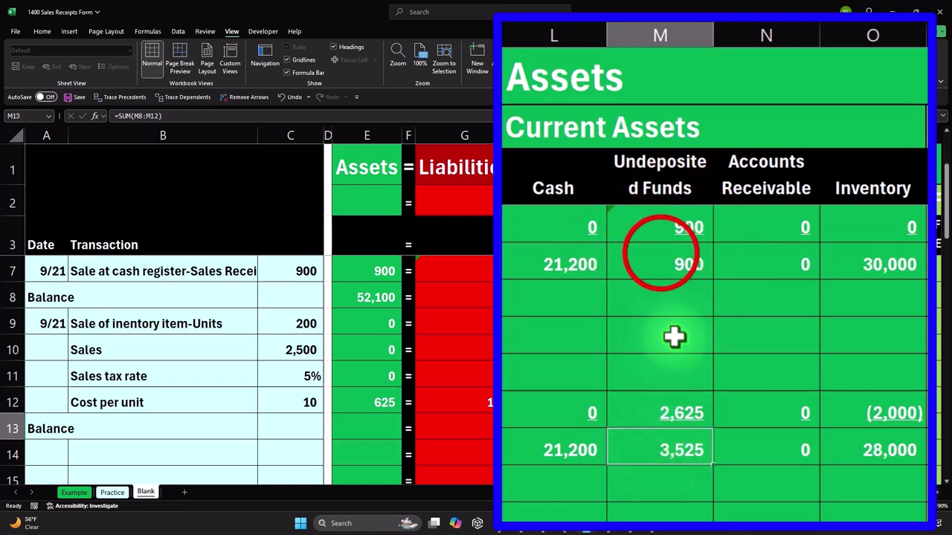
{"action": "left_click", "coordinate": [661, 256]}
{"action": "left_click", "coordinate": [664, 394]}
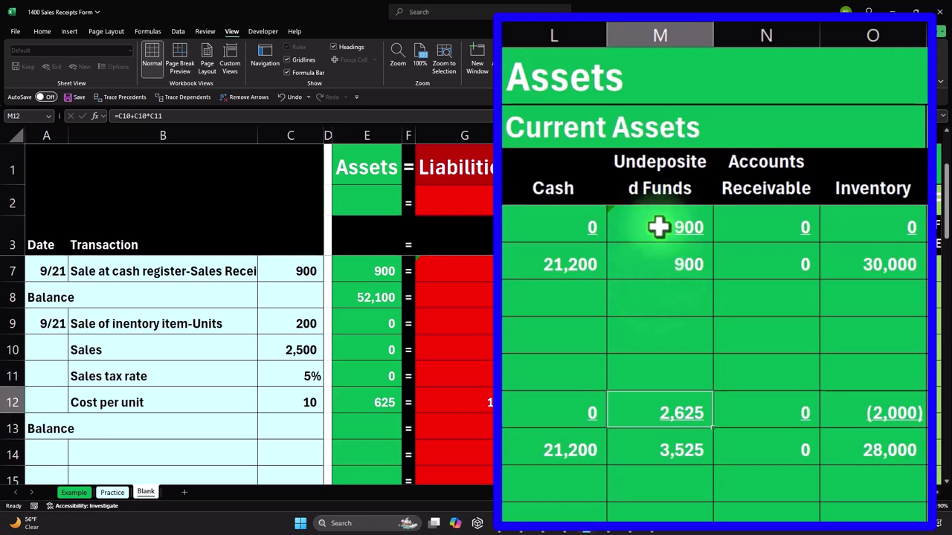
{"action": "left_click", "coordinate": [599, 478]}
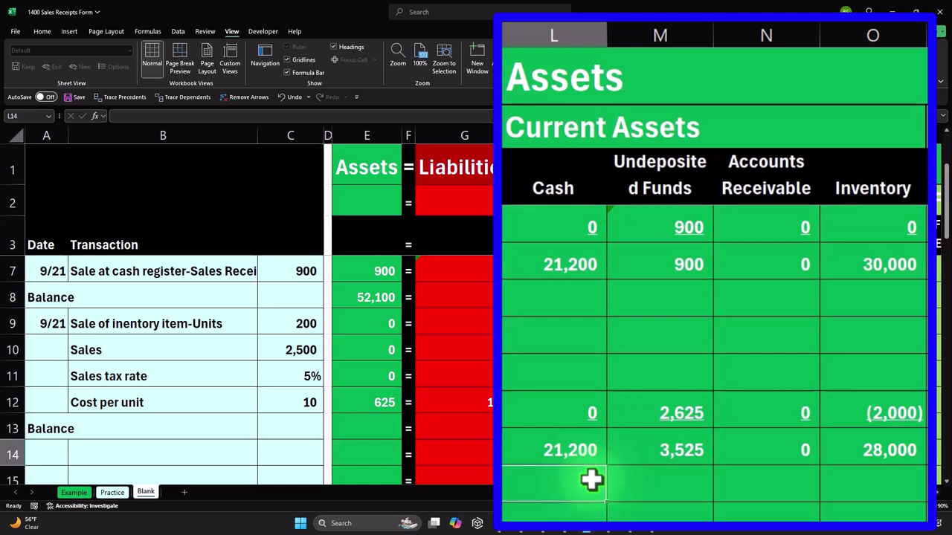
Step: Enter date 9/21 in A14 and description 'Deposit cash' in B14
{"action": "key", "text": "Left"}
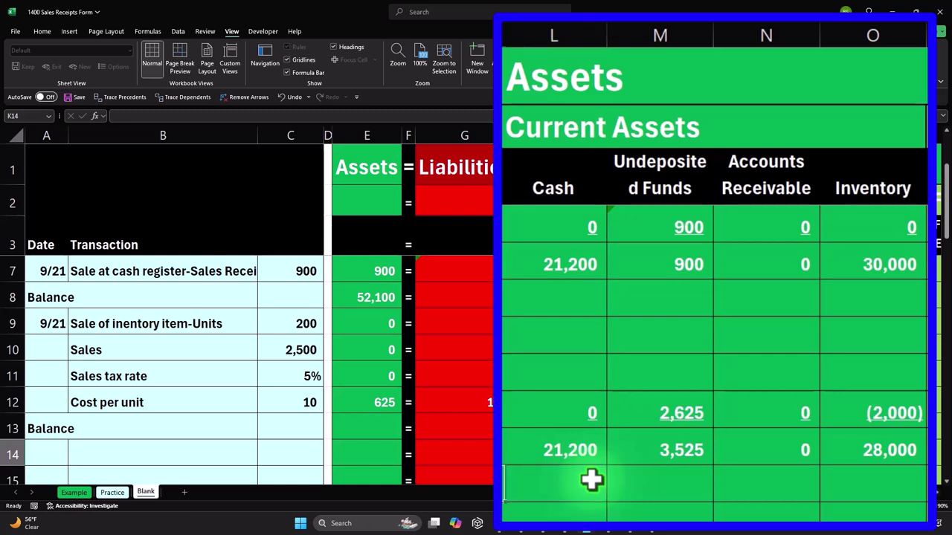
{"action": "key", "text": "Left"}
{"action": "key", "text": "Left"}
{"action": "key", "text": "Left"}
{"action": "key", "text": "Left"}
{"action": "key", "text": "Left"}
{"action": "key", "text": "Left"}
{"action": "key", "text": "Left"}
{"action": "key", "text": "Left"}
{"action": "key", "text": "Left"}
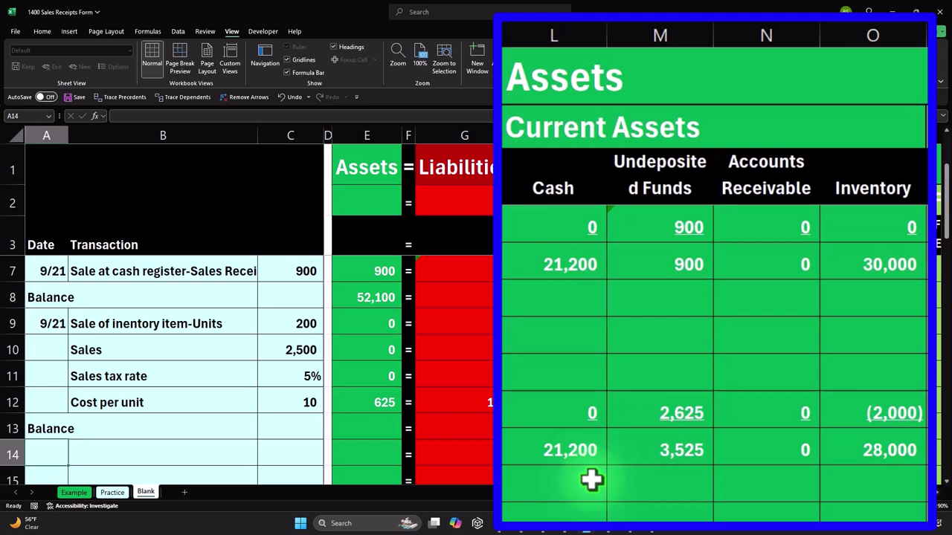
{"action": "type", "text": "9"}
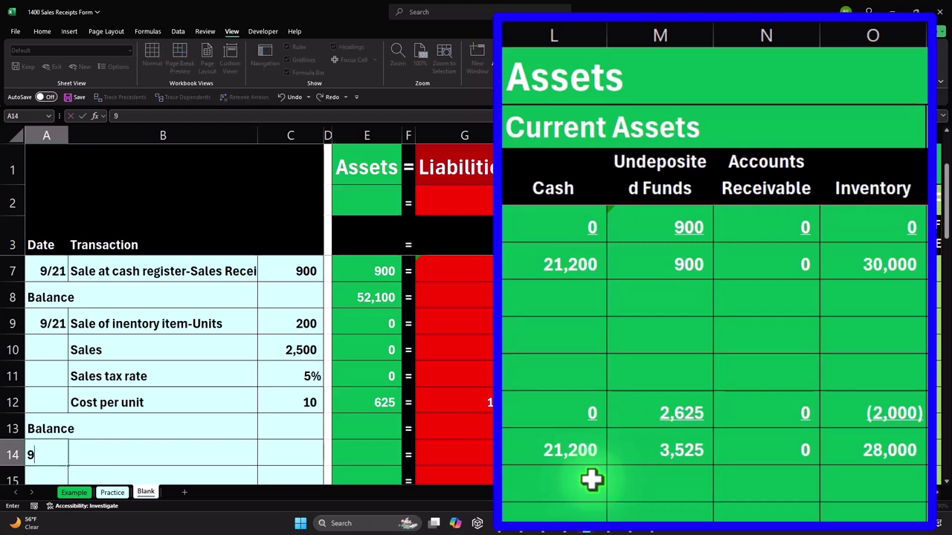
{"action": "type", "text": "/21"}
{"action": "key", "text": "Tab"}
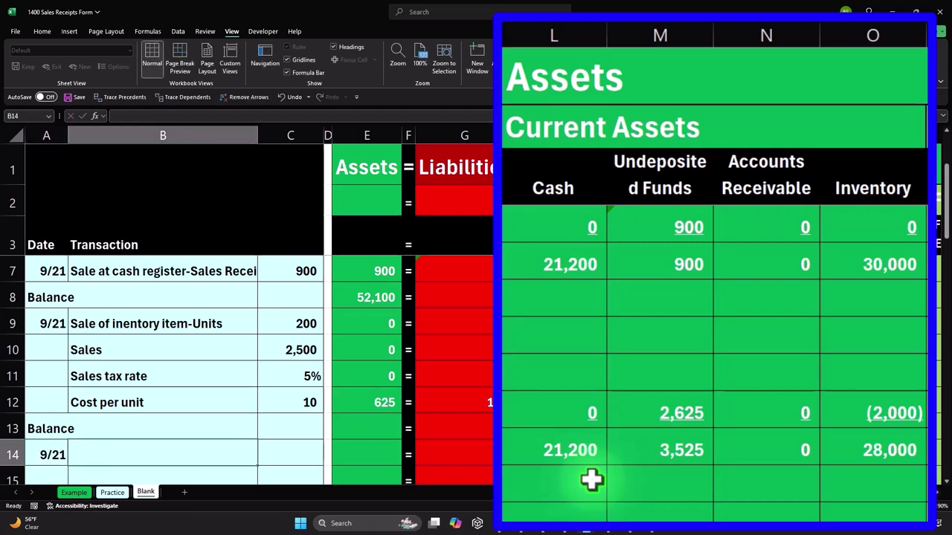
{"action": "type", "text": "Deposit"}
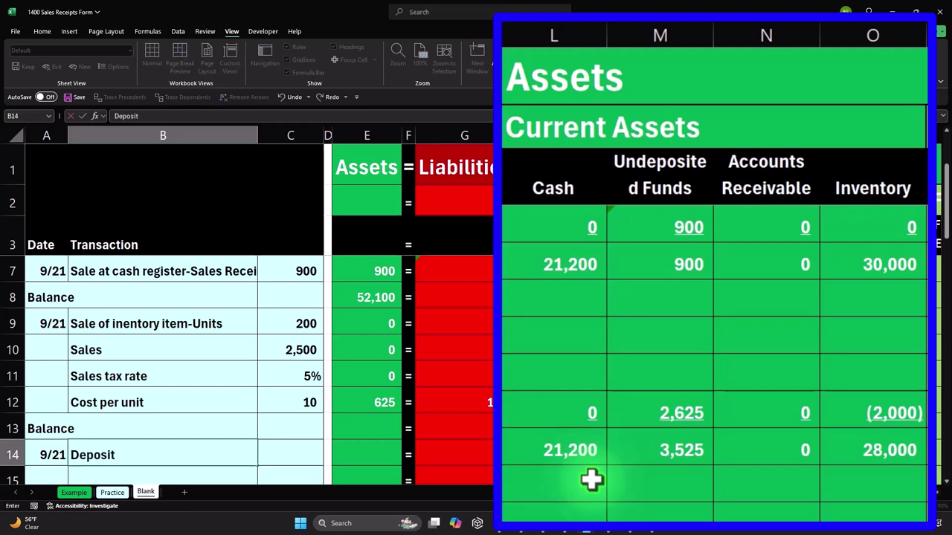
{"action": "key", "text": "Tab"}
{"action": "key", "text": "Tab"}
{"action": "key", "text": "Tab"}
{"action": "key", "text": "Tab"}
{"action": "key", "text": "Tab"}
{"action": "key", "text": "Tab"}
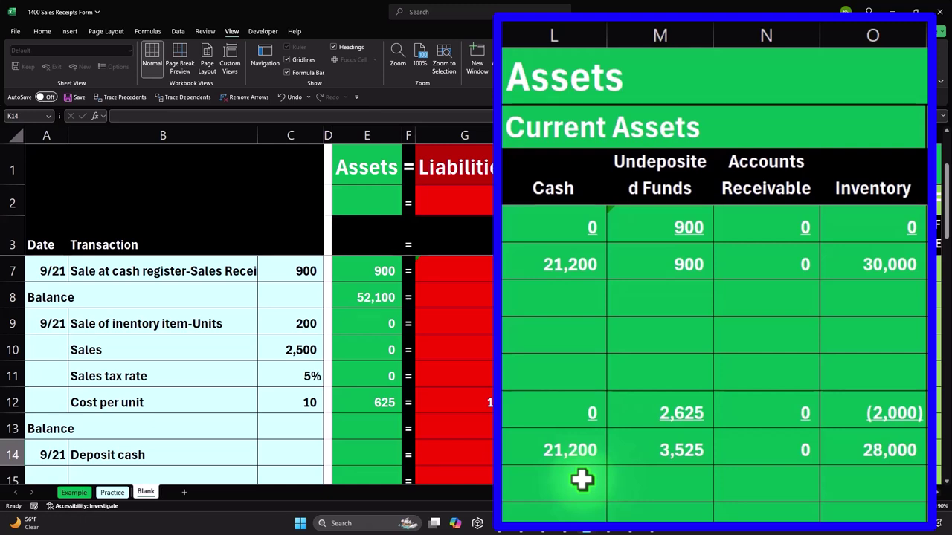
{"action": "left_click", "coordinate": [582, 480]}
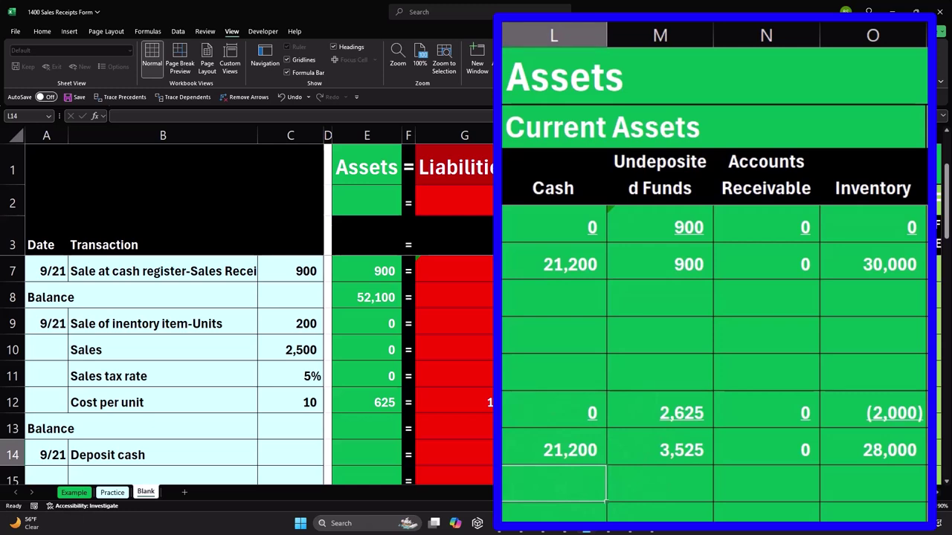
Step: Post the deposit: Cash L14 =M13 (3,525) and Undeposited Funds M14 as its negative (3,525)
{"action": "type", "text": "="}
{"action": "left_click", "coordinate": [609, 500]}
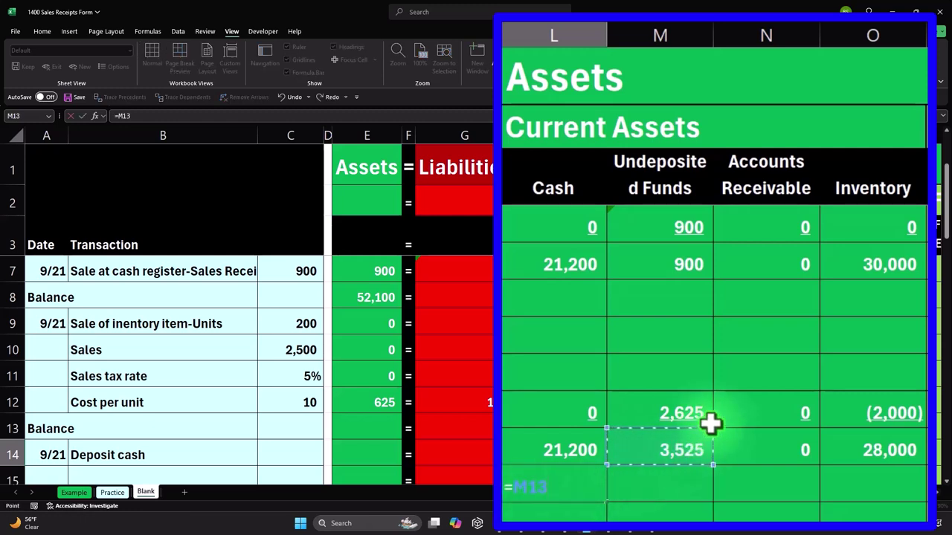
{"action": "key", "text": "Tab"}
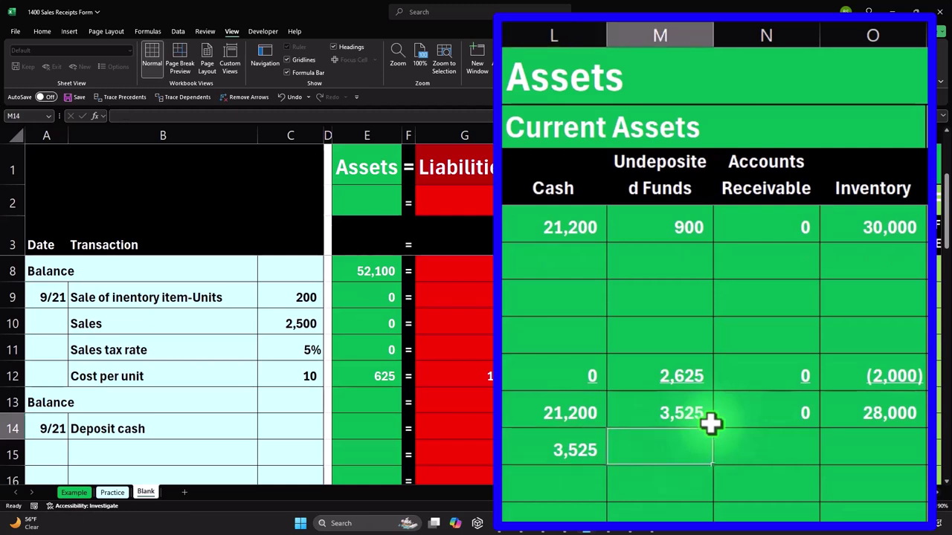
{"action": "type", "text": "-L14"}
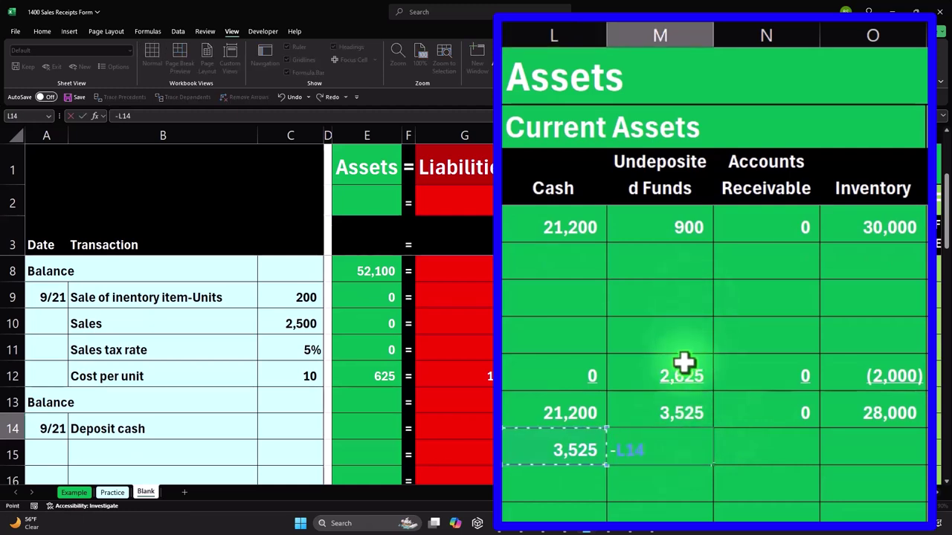
{"action": "key", "text": "Return"}
Step: Review the row 14 deposit formulas and the other account columns through Utilities AG14
{"action": "key", "text": "Up"}
{"action": "key", "text": "Left"}
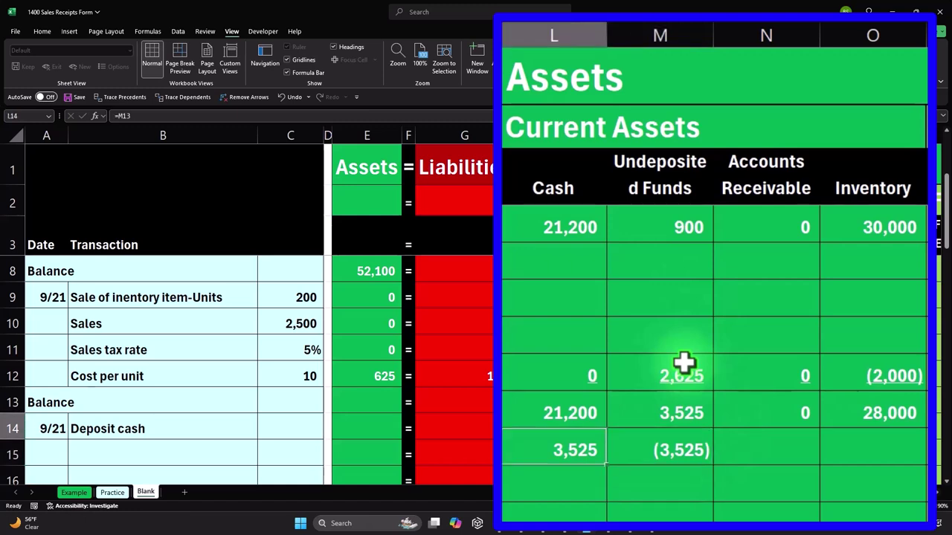
{"action": "key", "text": "Right"}
{"action": "key", "text": "Up"}
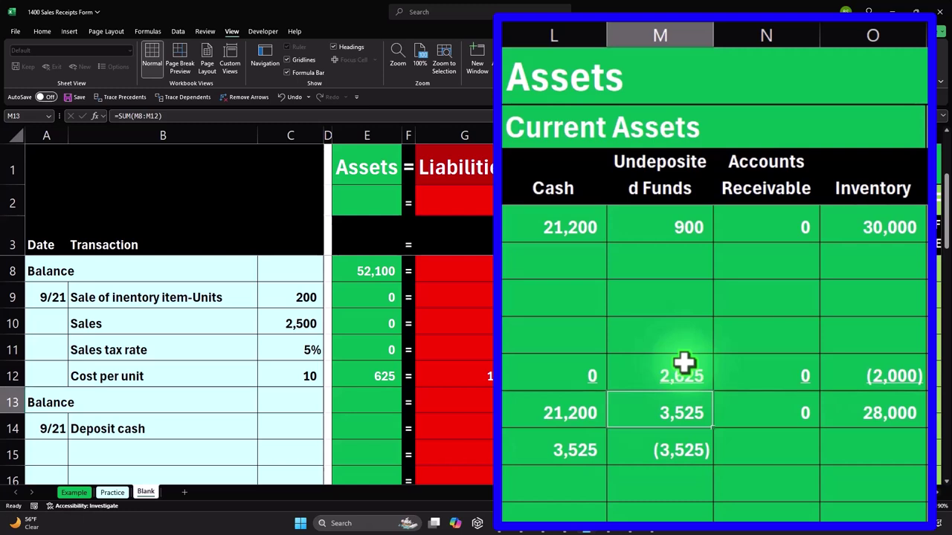
{"action": "key", "text": "Down"}
{"action": "key", "text": "Left"}
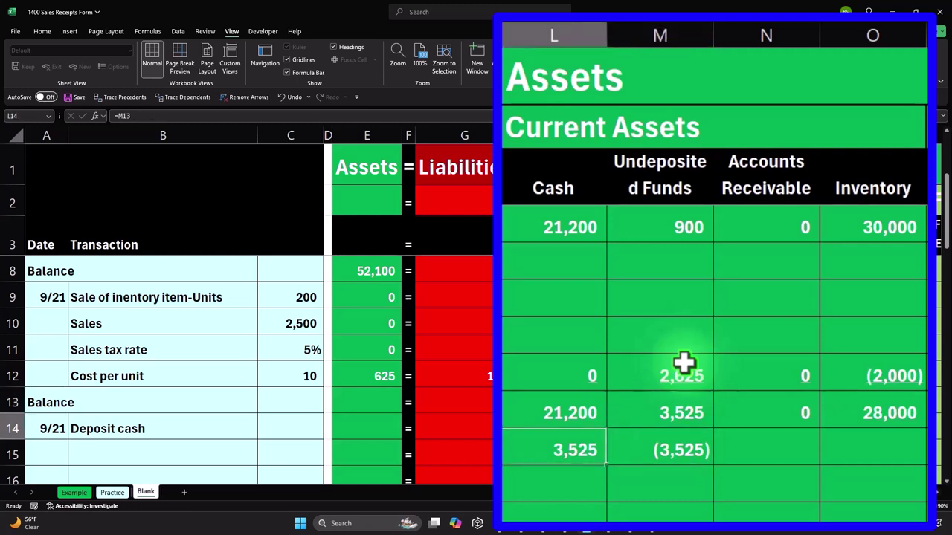
{"action": "key", "text": "Right"}
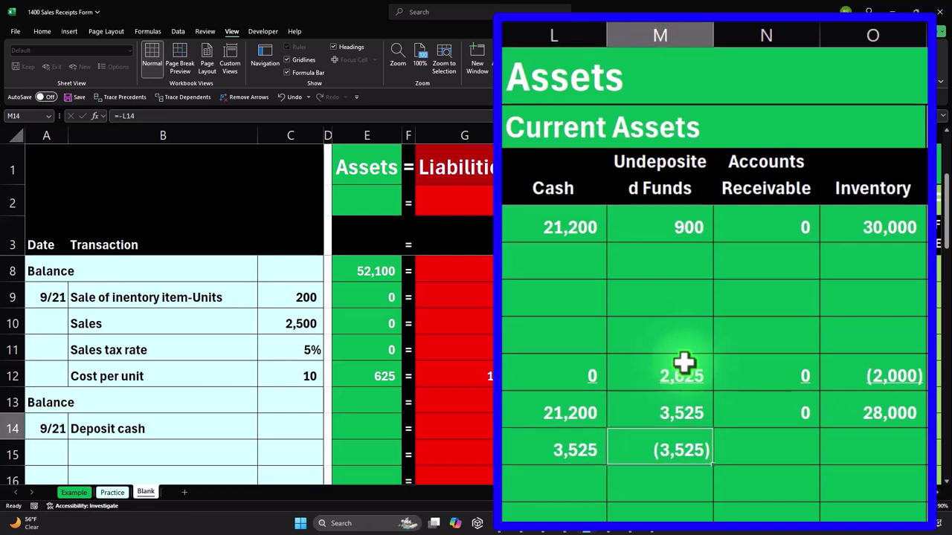
{"action": "key", "text": "Right"}
{"action": "key", "text": "Right"}
{"action": "key", "text": "Right"}
{"action": "key", "text": "Right"}
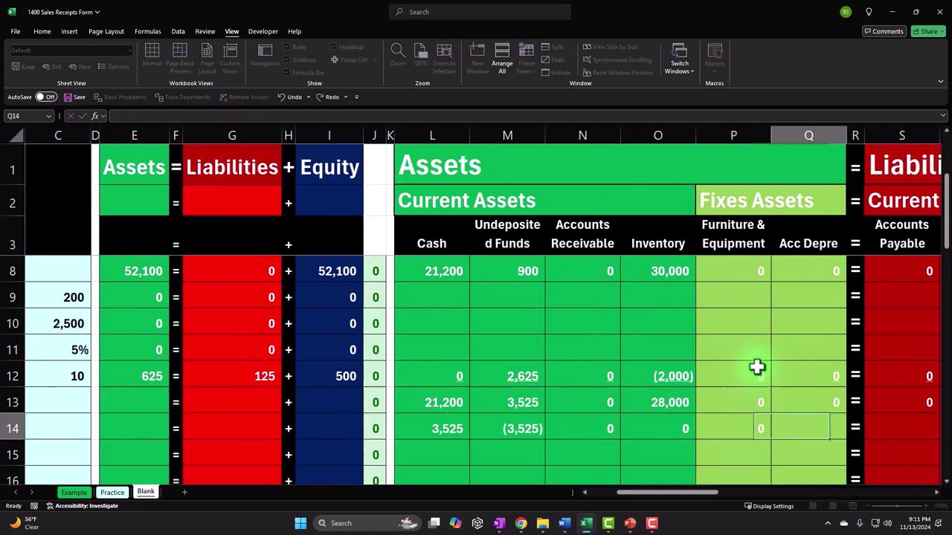
{"action": "key", "text": "Right"}
{"action": "key", "text": "Right"}
{"action": "key", "text": "Right"}
{"action": "key", "text": "Right"}
{"action": "key", "text": "Right"}
{"action": "key", "text": "Right"}
{"action": "key", "text": "Right"}
{"action": "key", "text": "Right"}
{"action": "key", "text": "Right"}
{"action": "key", "text": "Right"}
{"action": "key", "text": "Right"}
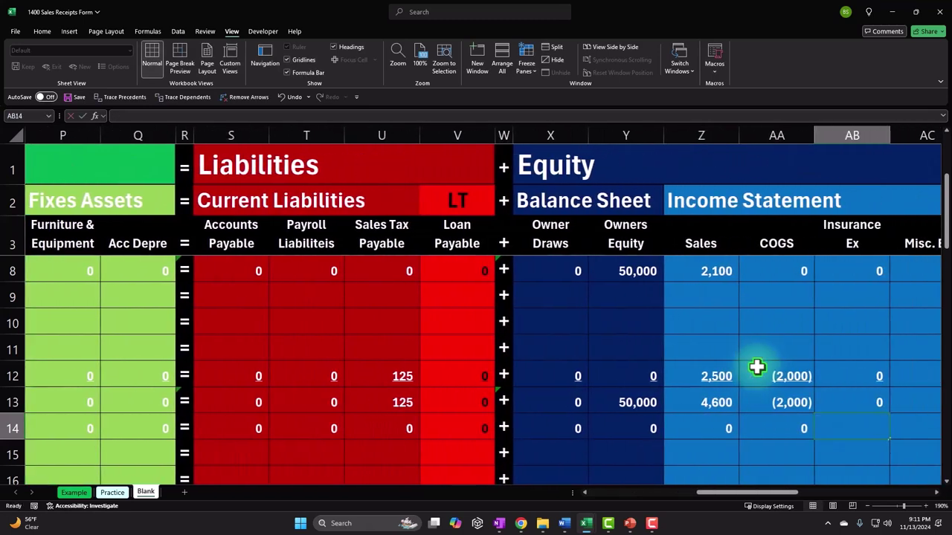
{"action": "key", "text": "Right"}
{"action": "key", "text": "Right"}
{"action": "key", "text": "Right"}
{"action": "key", "text": "Right"}
{"action": "key", "text": "Right"}
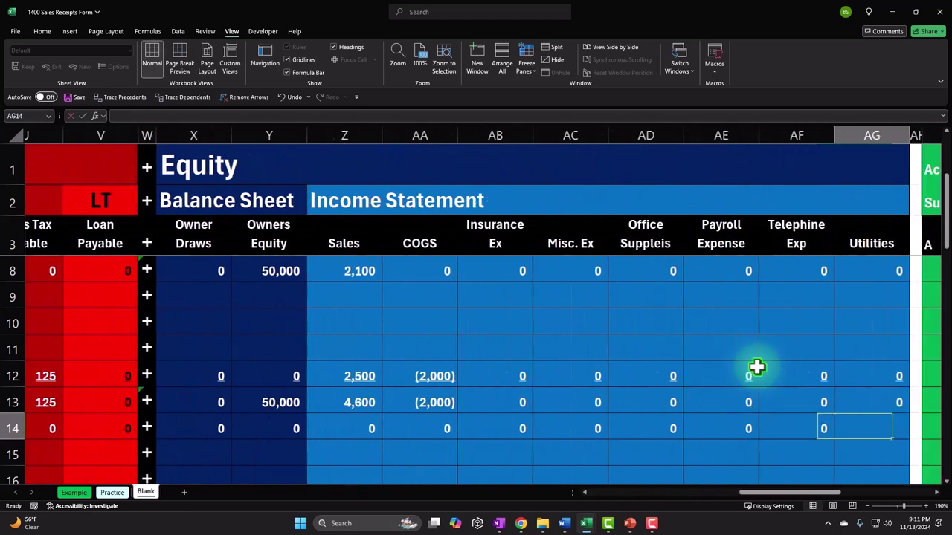
{"action": "key", "text": "Right"}
{"action": "key", "text": "Left"}
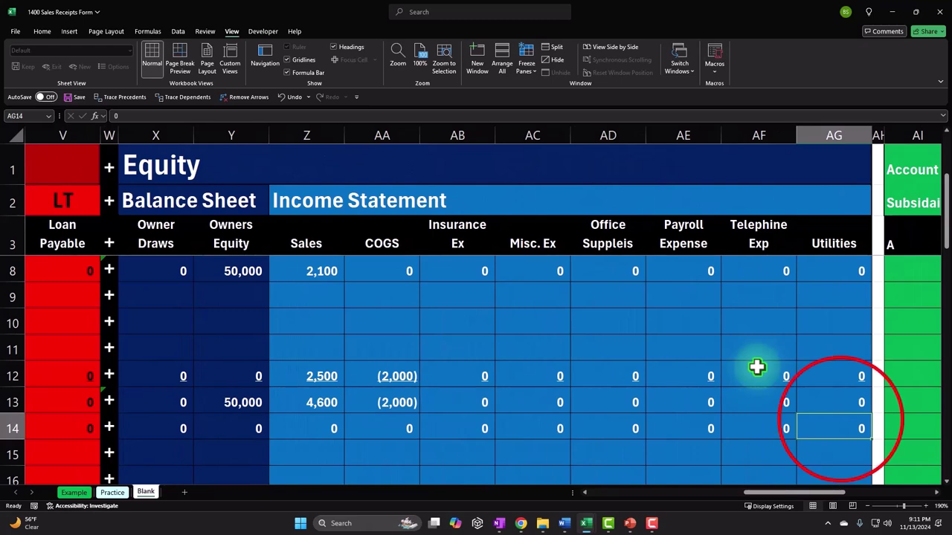
Step: Underline row 14's equity and income, liability, and asset amounts
{"action": "left_click_drag", "start_coordinate": [838, 421], "coordinate": [192, 436]}
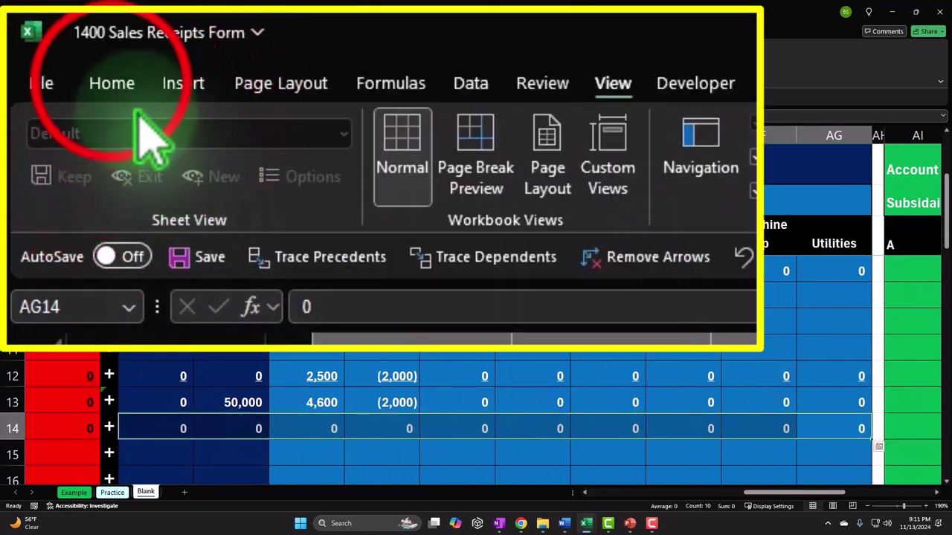
{"action": "left_click", "coordinate": [42, 31]}
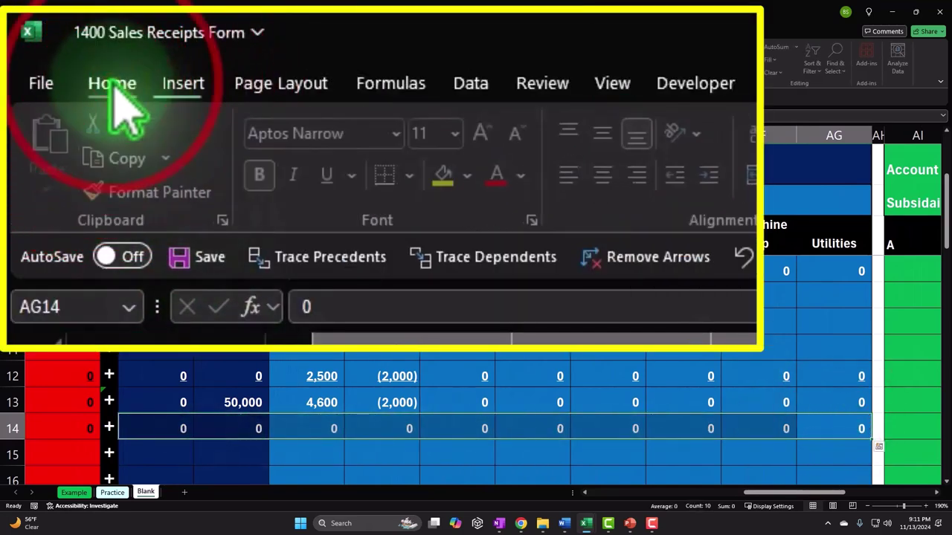
{"action": "left_click", "coordinate": [333, 174]}
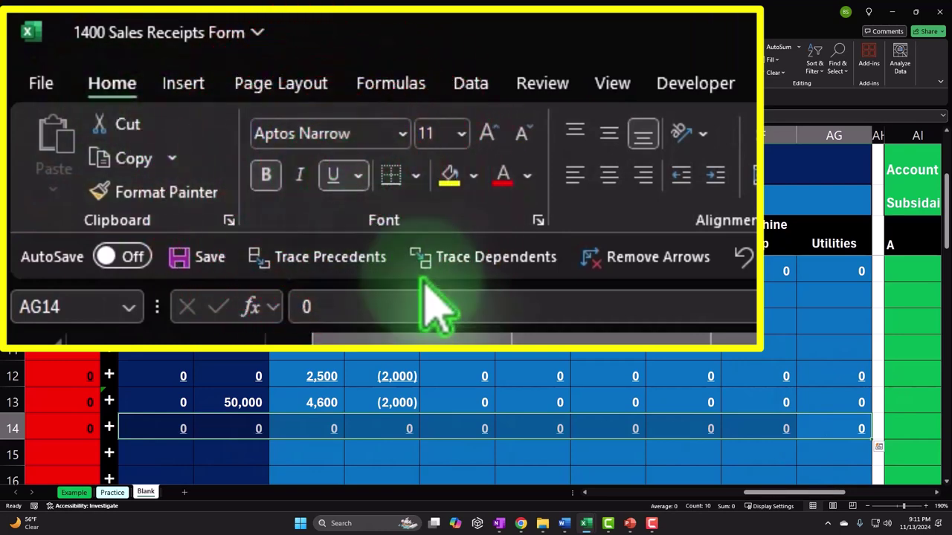
{"action": "left_click_drag", "start_coordinate": [74, 429], "coordinate": [382, 425]}
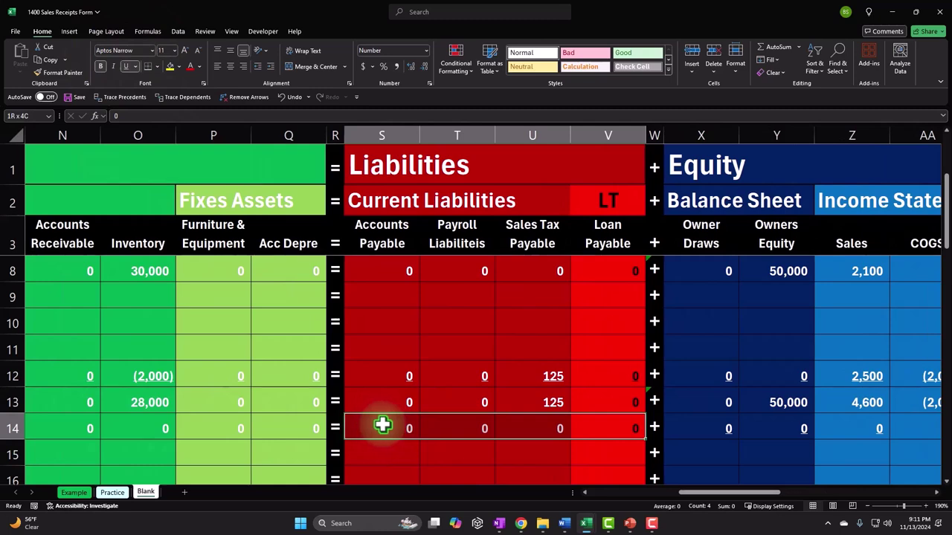
{"action": "left_click", "coordinate": [318, 168]}
{"action": "left_click", "coordinate": [301, 438]}
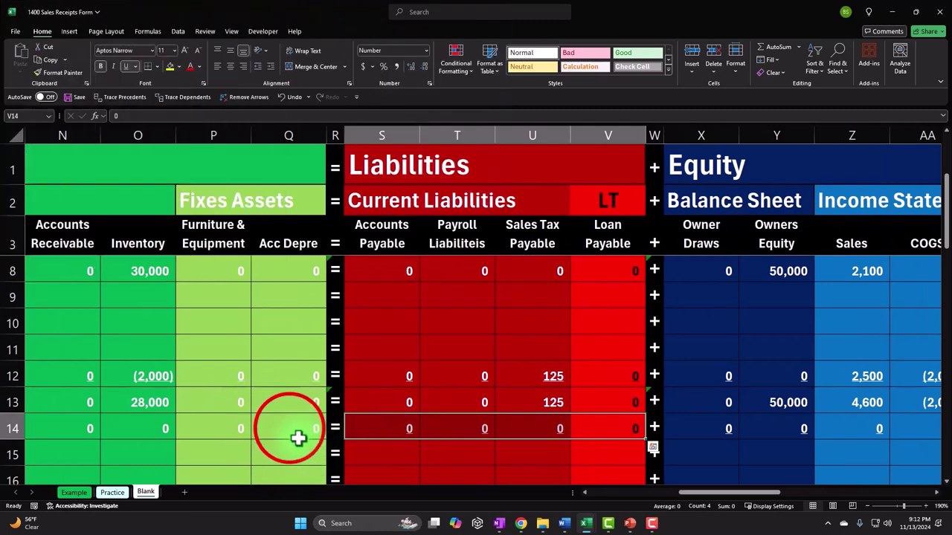
{"action": "left_click_drag", "start_coordinate": [289, 428], "coordinate": [4, 424]}
{"action": "scroll", "coordinate": [4, 425], "scroll_direction": "left", "scroll_amount": 10}
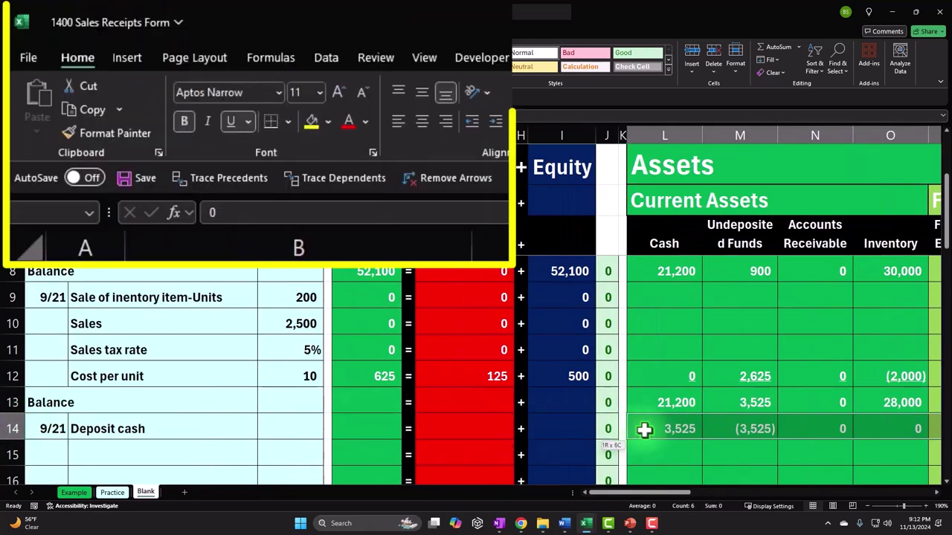
{"action": "left_click", "coordinate": [230, 121]}
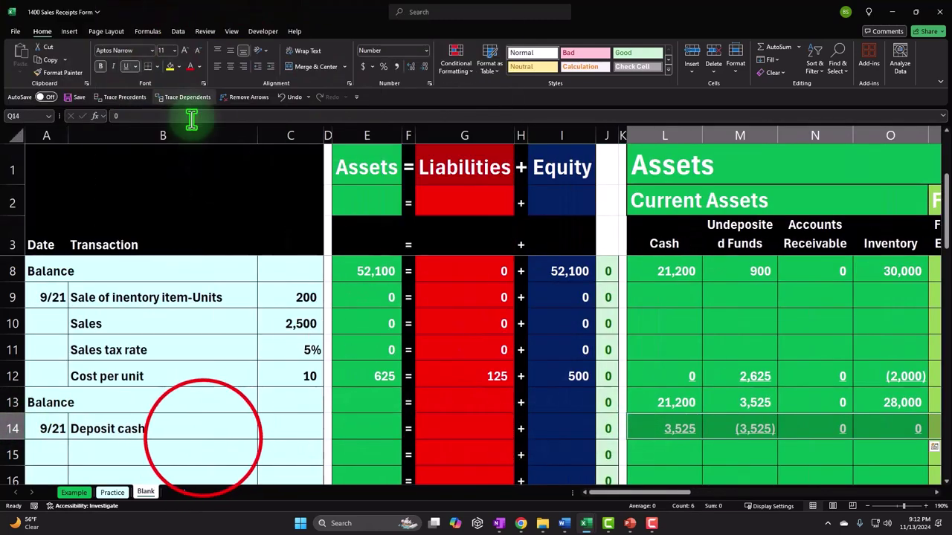
Step: Label row 15 as Balance by referencing the Balance label above
{"action": "left_click", "coordinate": [203, 437]}
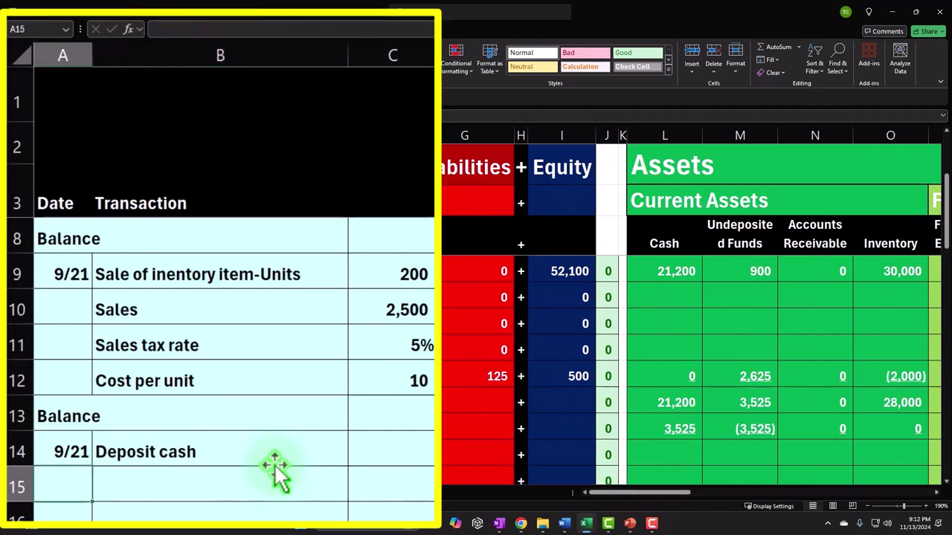
{"action": "type", "text": "="}
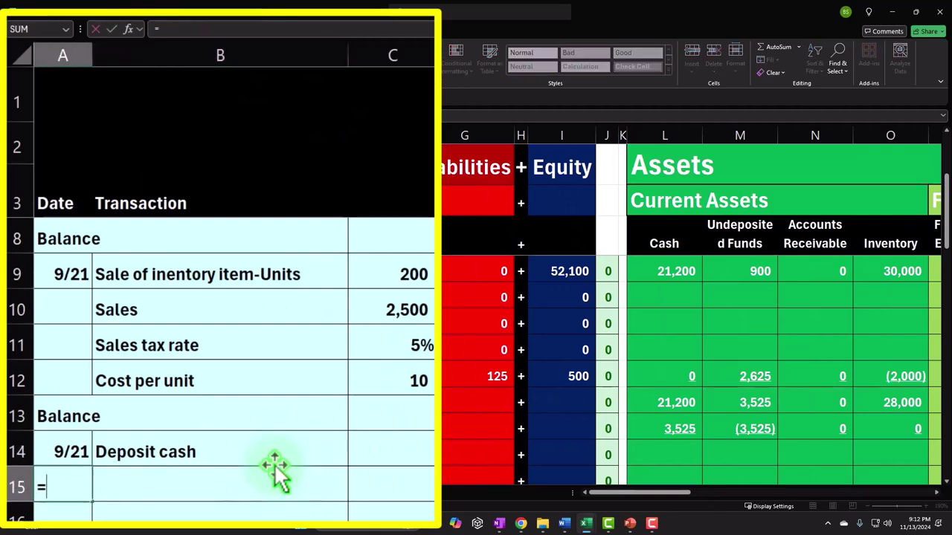
{"action": "key", "text": "Up"}
{"action": "key", "text": "Return"}
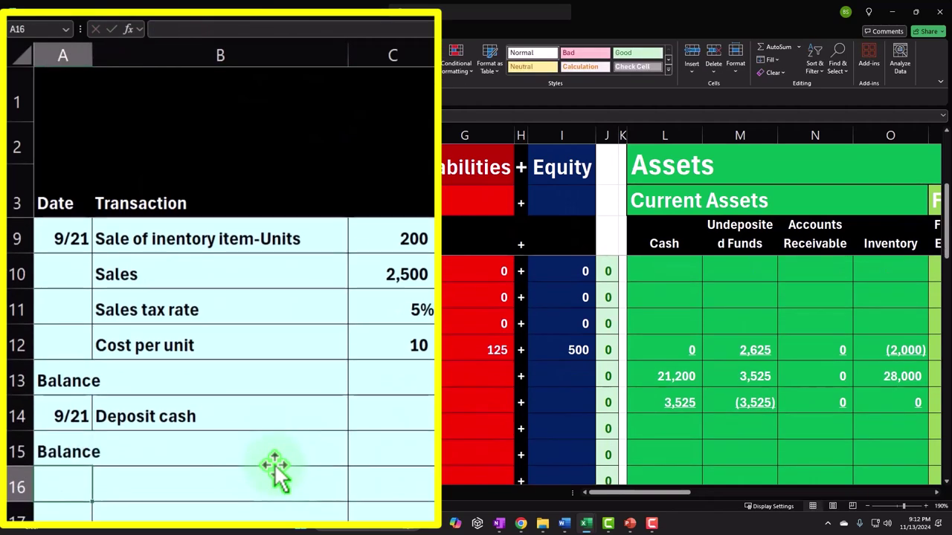
{"action": "key", "text": "Tab"}
{"action": "key", "text": "Tab"}
{"action": "key", "text": "Tab"}
{"action": "key", "text": "Tab"}
{"action": "key", "text": "Tab"}
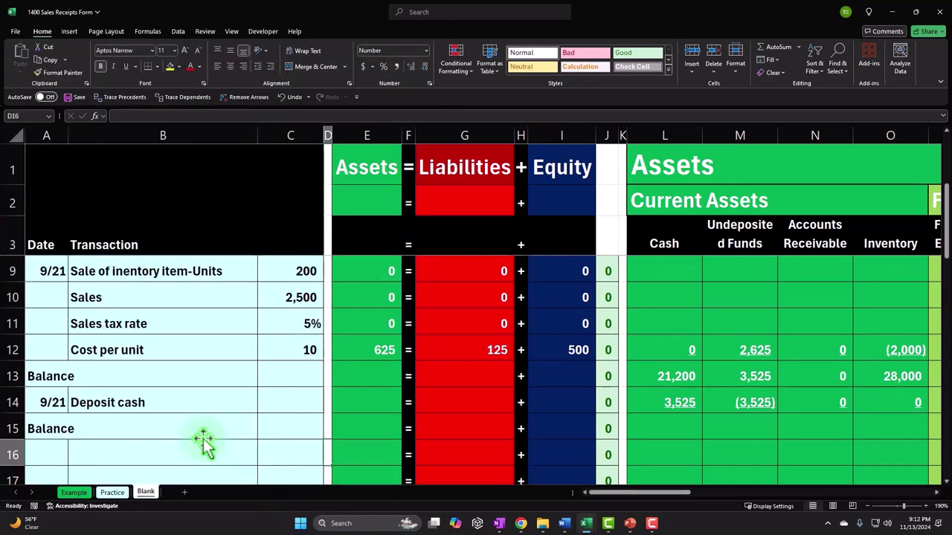
{"action": "key", "text": "Tab"}
{"action": "key", "text": "Tab"}
{"action": "key", "text": "Tab"}
{"action": "key", "text": "Tab"}
{"action": "key", "text": "Tab"}
{"action": "key", "text": "Tab"}
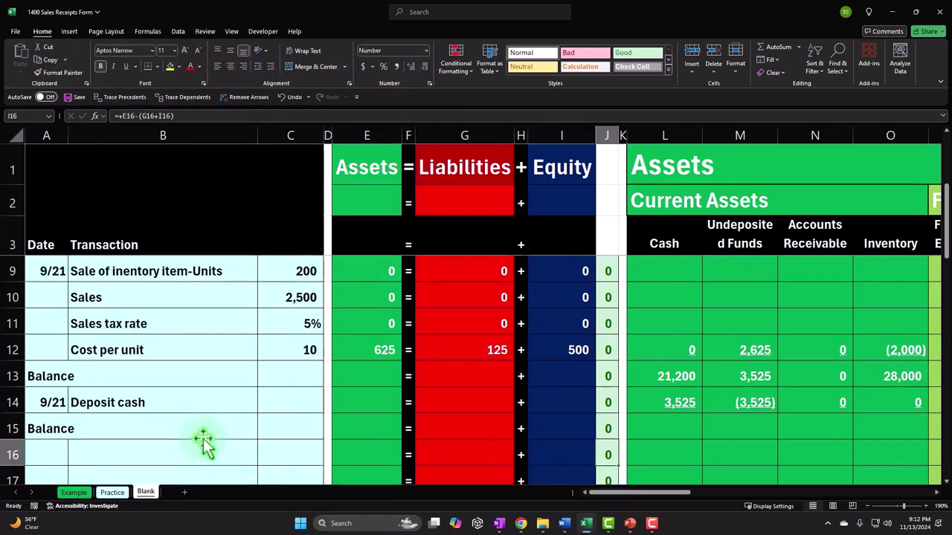
Step: Sum L13:L14 in L15 for Cash 24,725 and fill it right to Undeposited Funds (0)
{"action": "key", "text": "Up"}
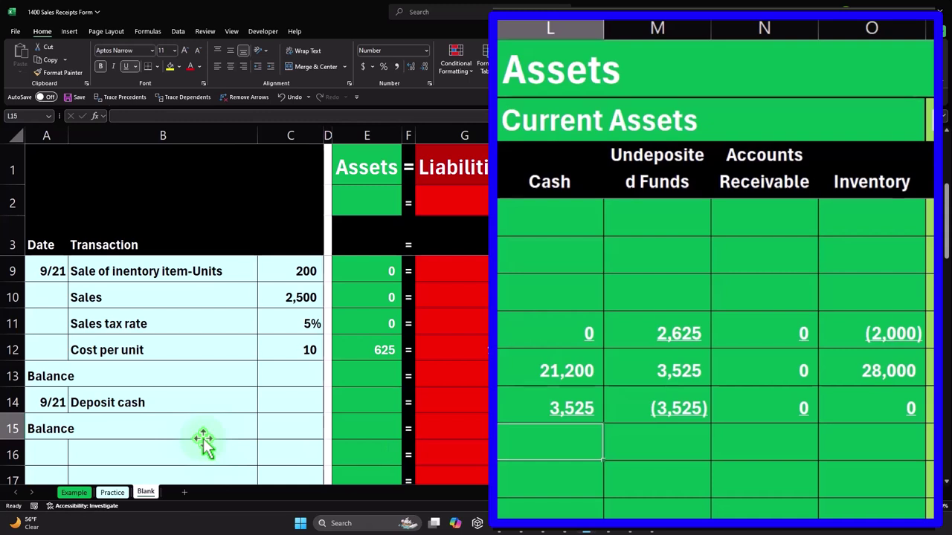
{"action": "type", "text": "=sum"}
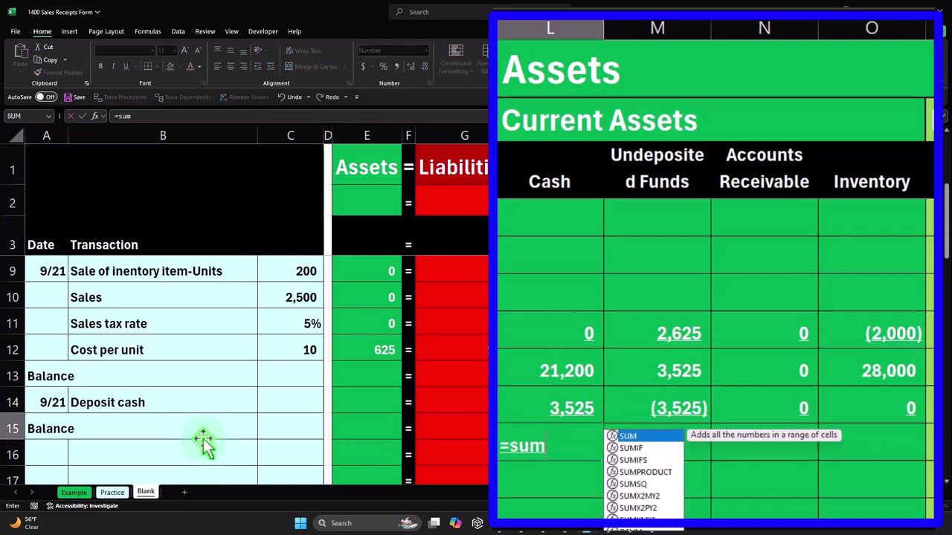
{"action": "type", "text": "("}
{"action": "key", "text": "Up"}
{"action": "key", "text": "shift+Up"}
{"action": "key", "text": "shift+Up"}
{"action": "key", "text": "shift+Up"}
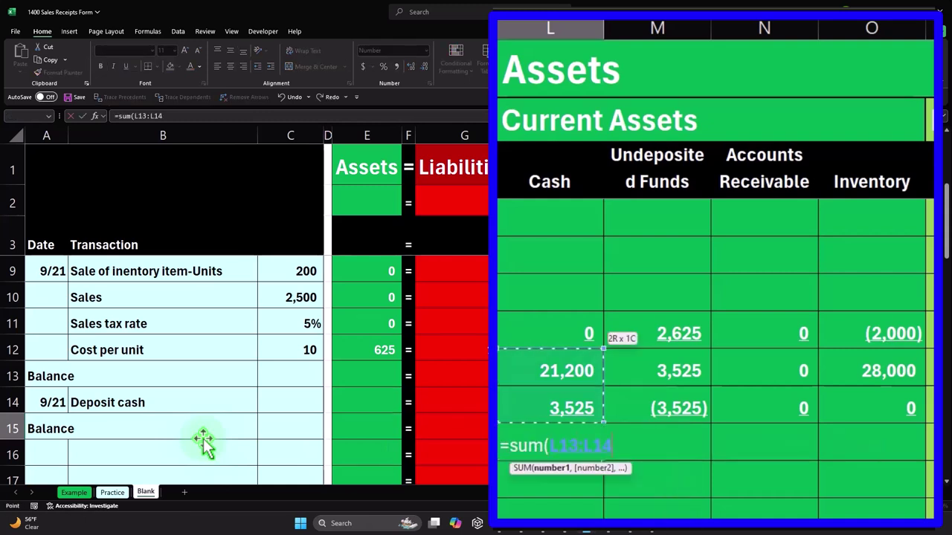
{"action": "key", "text": "Return"}
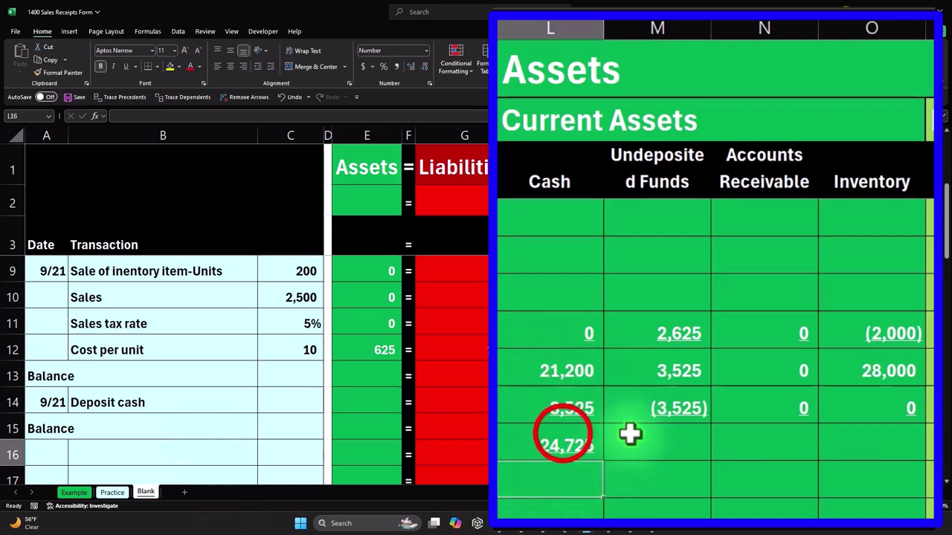
{"action": "left_click", "coordinate": [584, 446]}
{"action": "left_click_drag", "start_coordinate": [597, 459], "coordinate": [684, 446]}
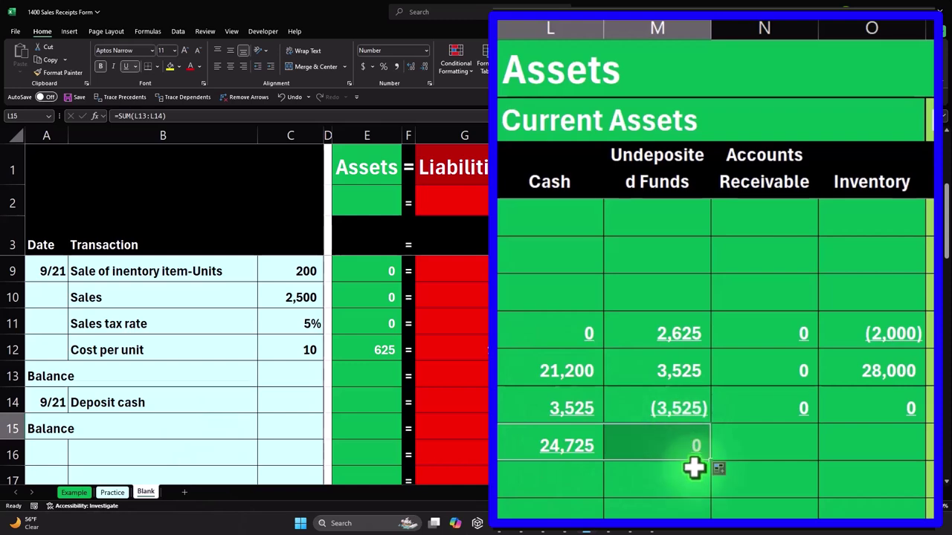
Step: Copy the M15 total and paste it as a formula into the asset cells N15:Q15
{"action": "left_click", "coordinate": [691, 448]}
{"action": "key", "text": "ctrl+c"}
{"action": "left_click_drag", "start_coordinate": [805, 423], "coordinate": [691, 428]}
{"action": "right_click", "coordinate": [691, 428]}
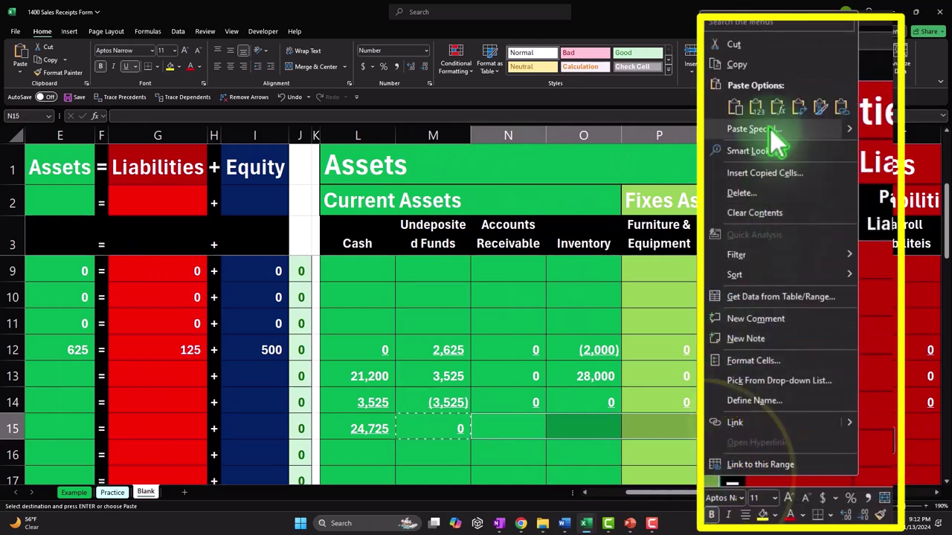
{"action": "left_click", "coordinate": [735, 195]}
{"action": "left_click", "coordinate": [808, 435]}
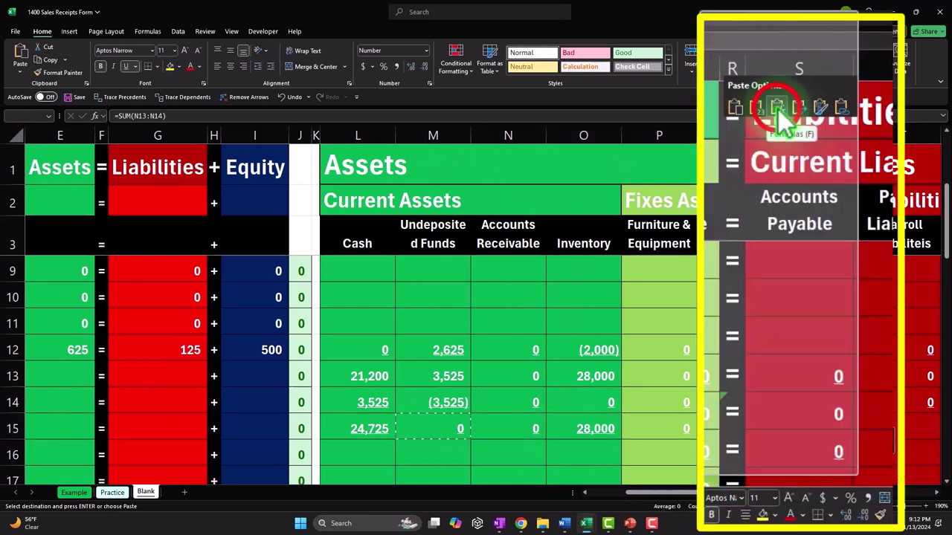
Step: Paste the total formula into S15:V15 and X15:AG15, showing Owners Equity 50,000 and Sales 4,600
{"action": "left_click_drag", "start_coordinate": [809, 438], "coordinate": [520, 424]}
{"action": "right_click", "coordinate": [529, 473]}
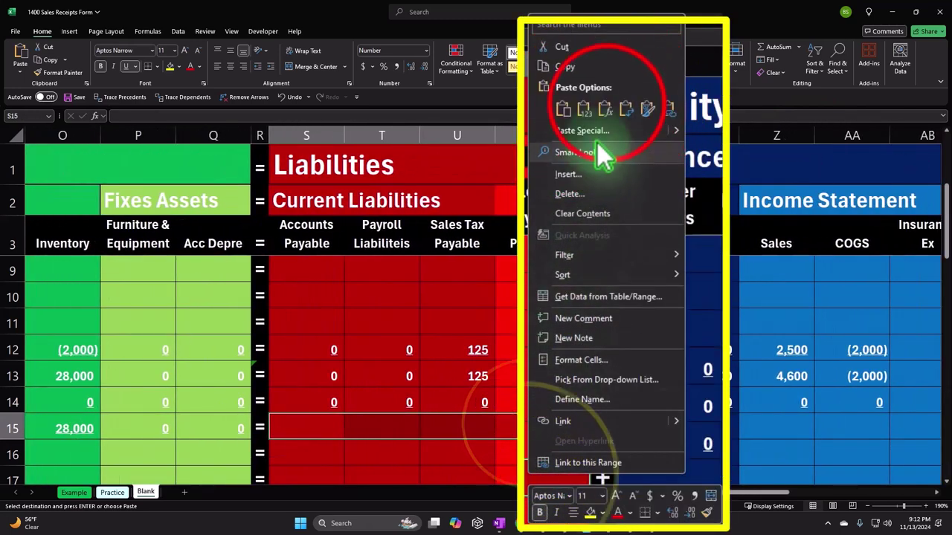
{"action": "left_click", "coordinate": [614, 106]}
{"action": "left_click_drag", "start_coordinate": [654, 420], "coordinate": [850, 427]}
{"action": "right_click", "coordinate": [842, 445]}
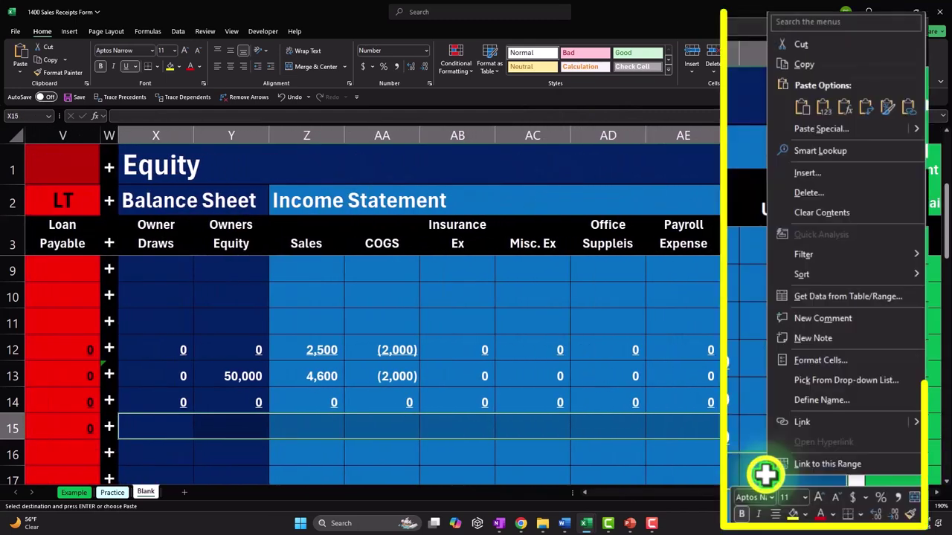
{"action": "left_click", "coordinate": [863, 110]}
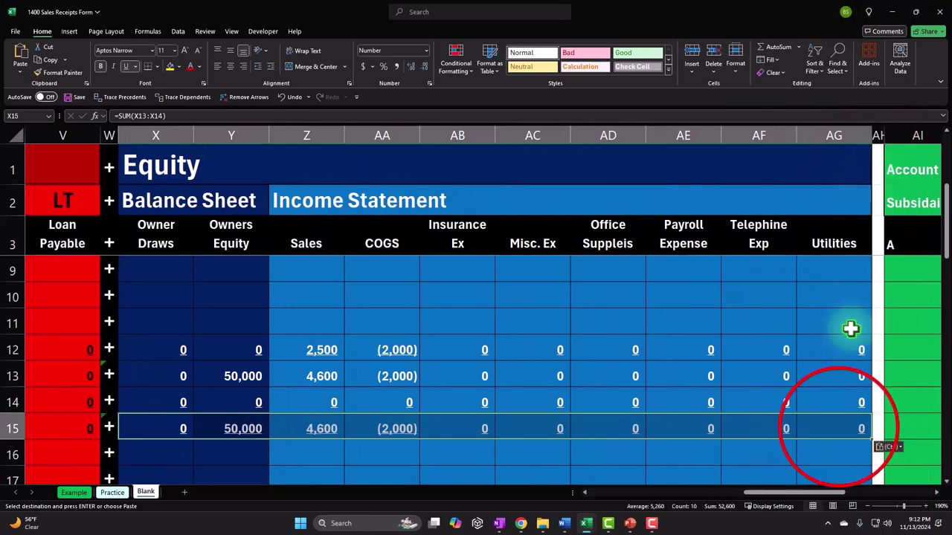
{"action": "left_click_drag", "start_coordinate": [822, 431], "coordinate": [253, 434]}
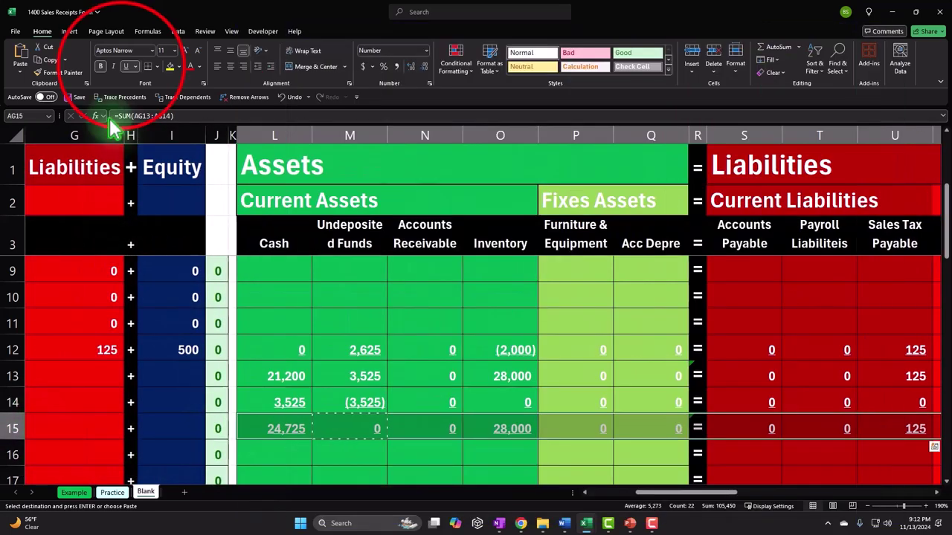
{"action": "left_click", "coordinate": [494, 398]}
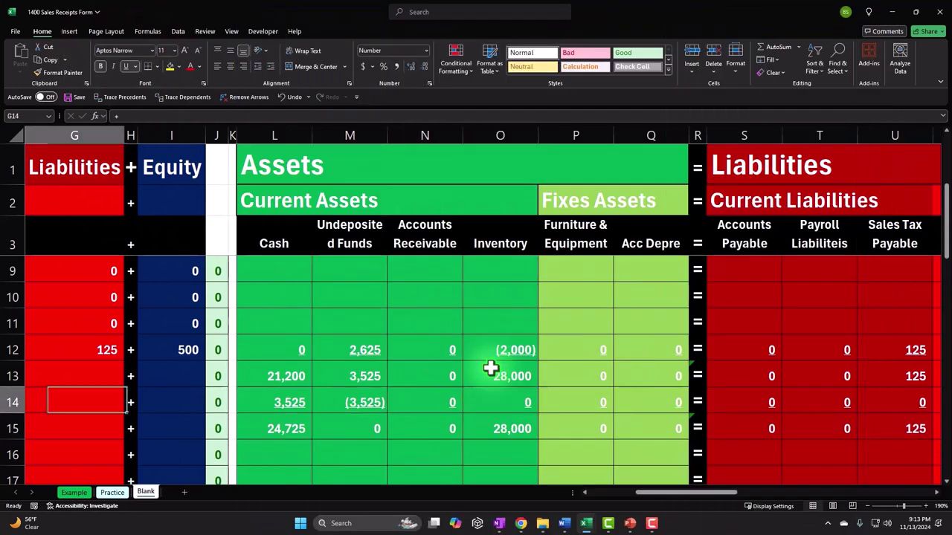
Step: Fill the Assets, Liabilities and Equity totals in E12, G12 and I12 down one row
{"action": "key", "text": "Home"}
{"action": "left_click", "coordinate": [382, 342]}
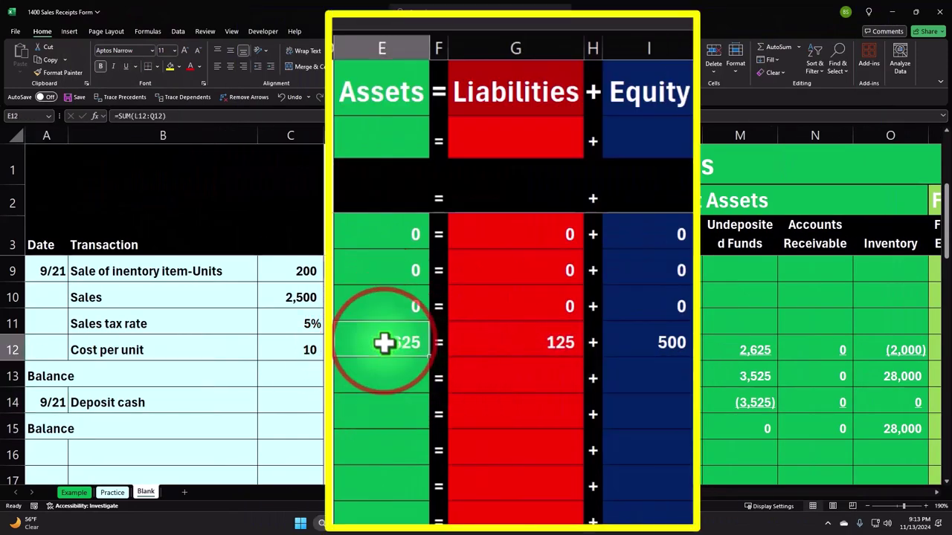
{"action": "left_click_drag", "start_coordinate": [430, 359], "coordinate": [428, 385]}
{"action": "left_click", "coordinate": [509, 351]}
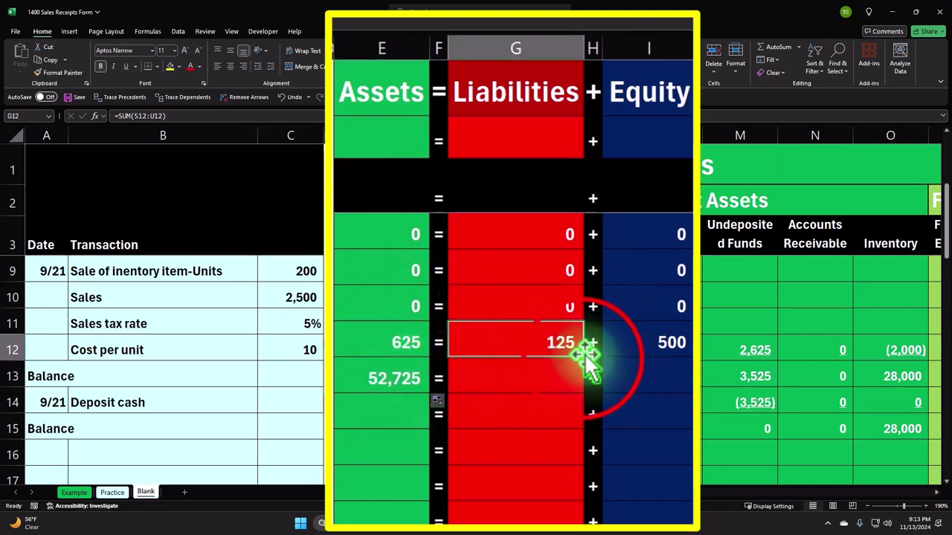
{"action": "left_click_drag", "start_coordinate": [586, 361], "coordinate": [587, 390]}
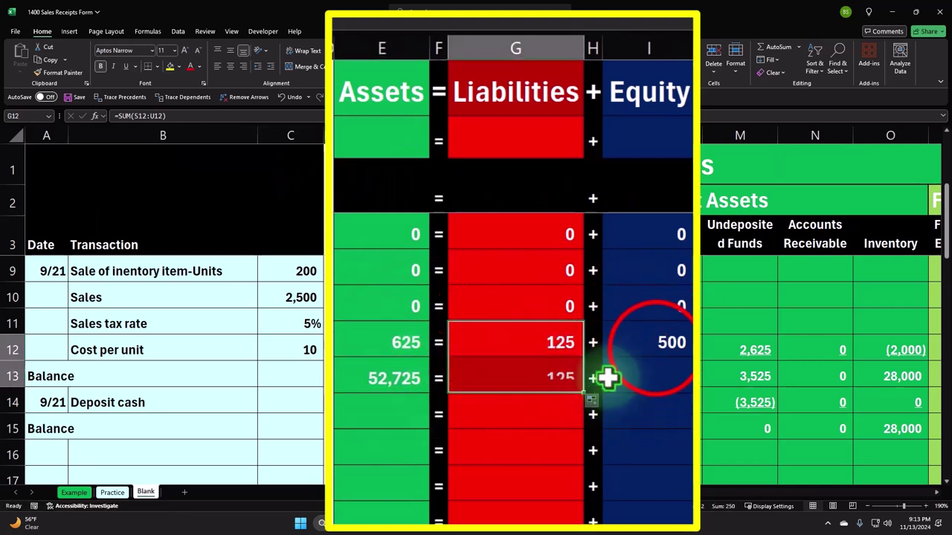
{"action": "left_click", "coordinate": [666, 342]}
{"action": "left_click_drag", "start_coordinate": [688, 360], "coordinate": [684, 391]}
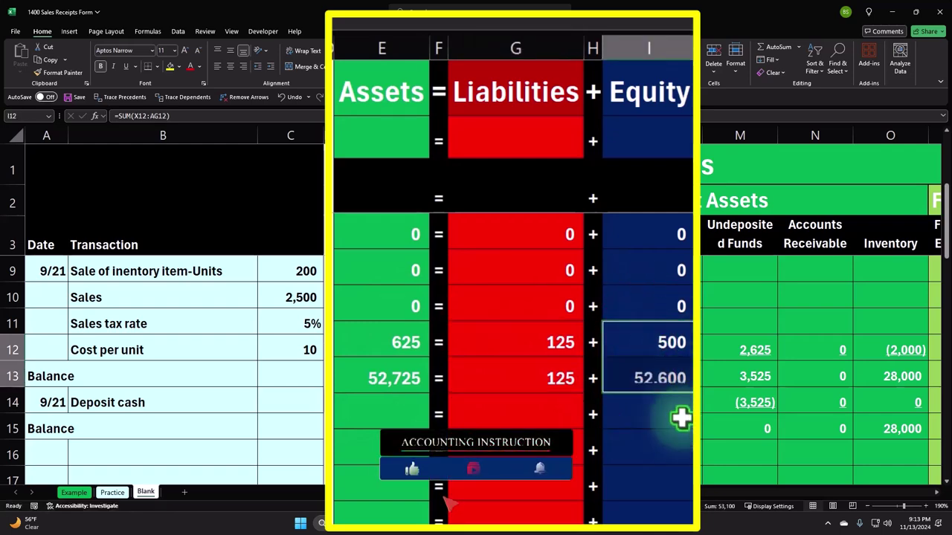
{"action": "scroll", "coordinate": [681, 417], "scroll_direction": "up", "scroll_amount": 1}
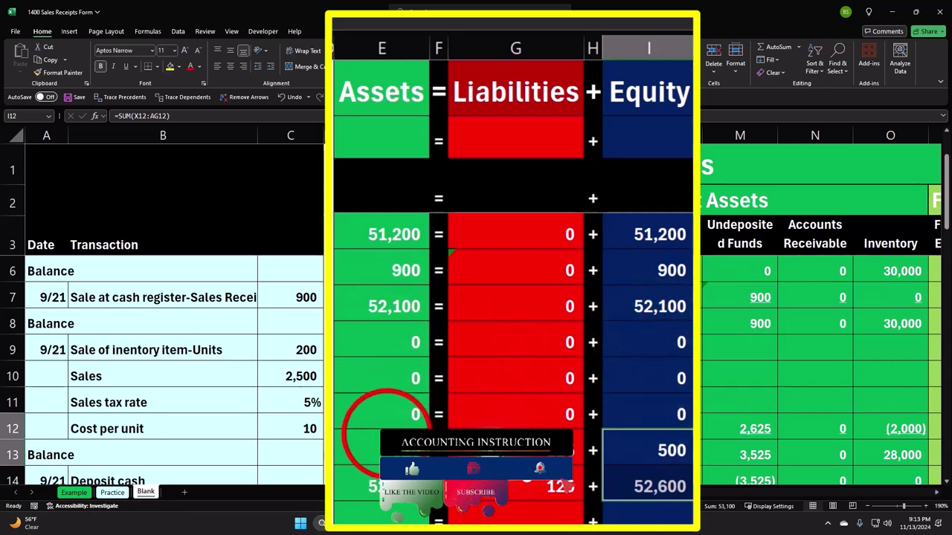
Step: Fill E13, G13 and I13 down through row 15, giving 52,725 = 125 + 52,600
{"action": "left_click", "coordinate": [382, 427]}
{"action": "scroll", "coordinate": [383, 430], "scroll_direction": "down", "scroll_amount": 1}
{"action": "left_click", "coordinate": [389, 378]}
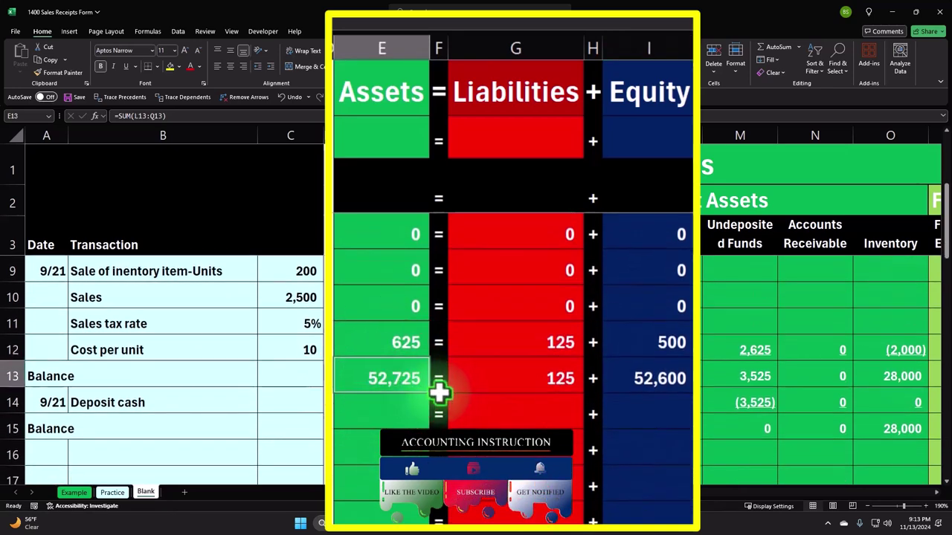
{"action": "left_click_drag", "start_coordinate": [429, 391], "coordinate": [416, 446]}
{"action": "left_click", "coordinate": [394, 415]}
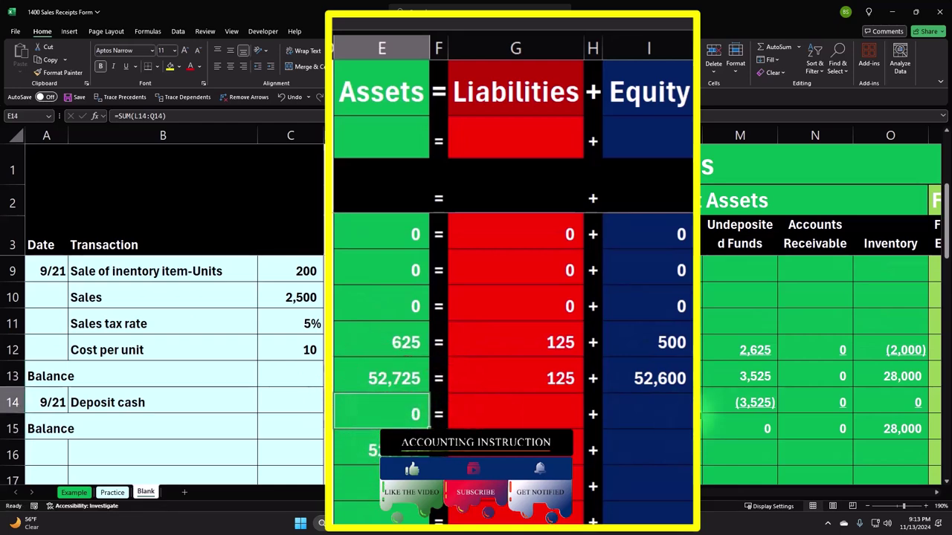
{"action": "left_click", "coordinate": [503, 373]}
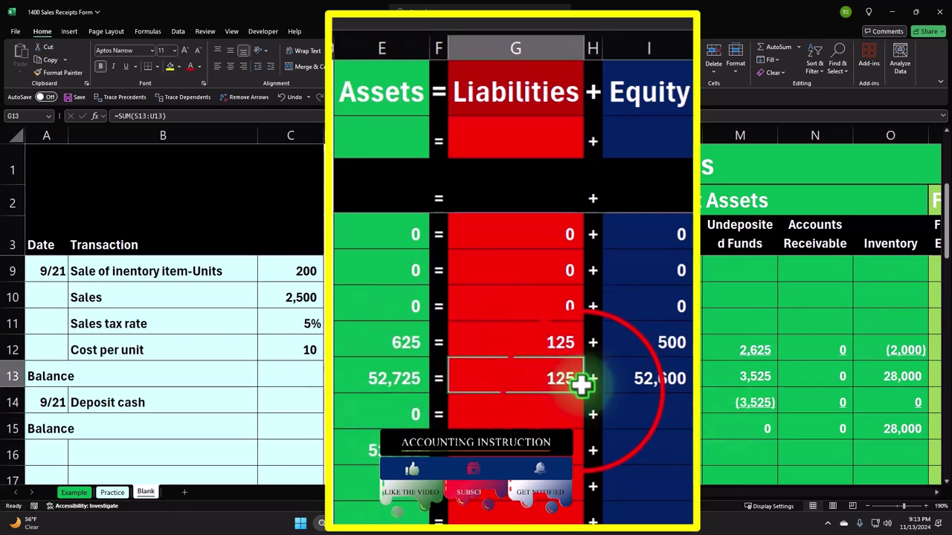
{"action": "left_click_drag", "start_coordinate": [583, 394], "coordinate": [580, 451]}
{"action": "left_click", "coordinate": [642, 378]}
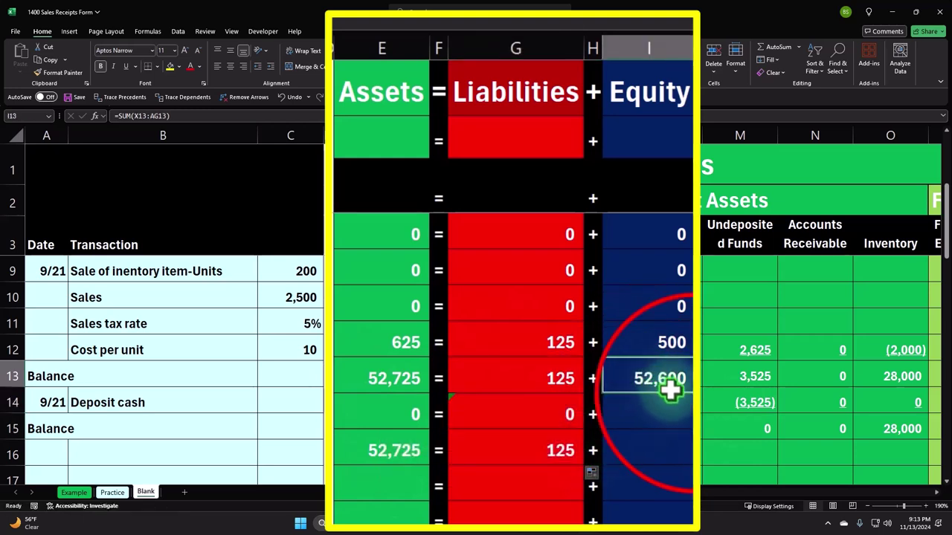
{"action": "left_click_drag", "start_coordinate": [689, 394], "coordinate": [689, 396]}
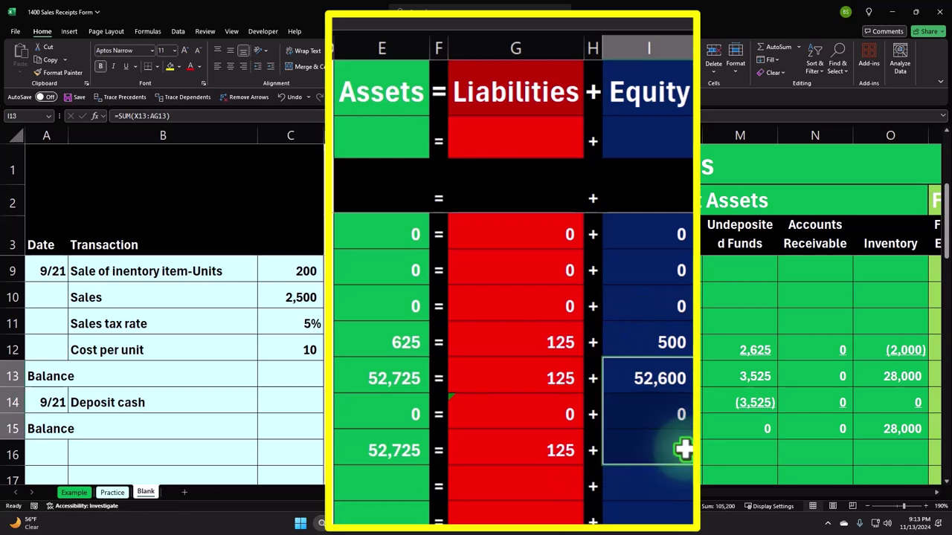
{"action": "left_click", "coordinate": [376, 402]}
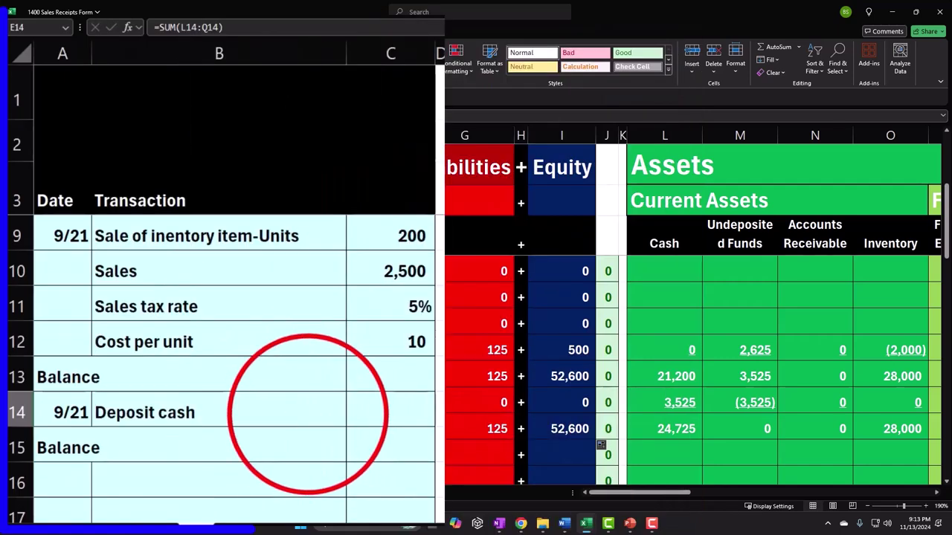
{"action": "scroll", "coordinate": [309, 414], "scroll_direction": "up", "scroll_amount": 2}
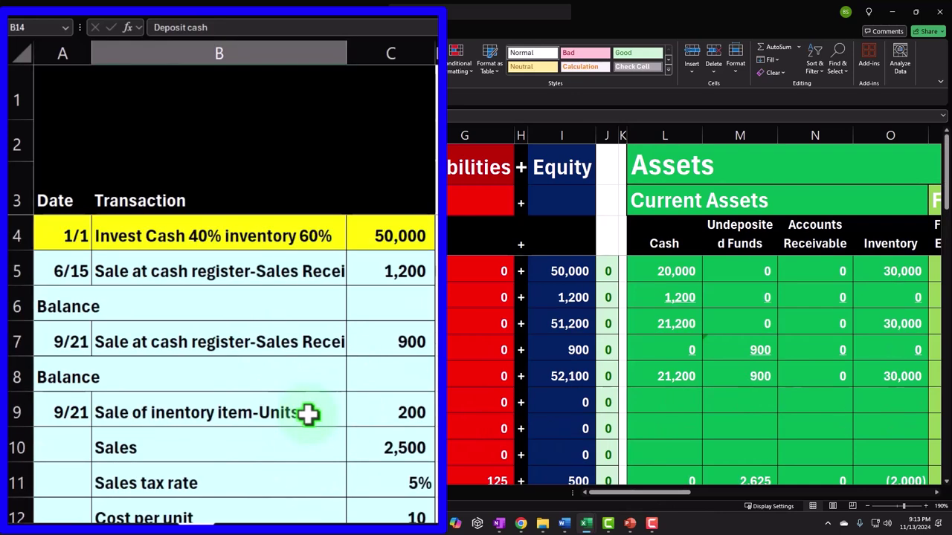